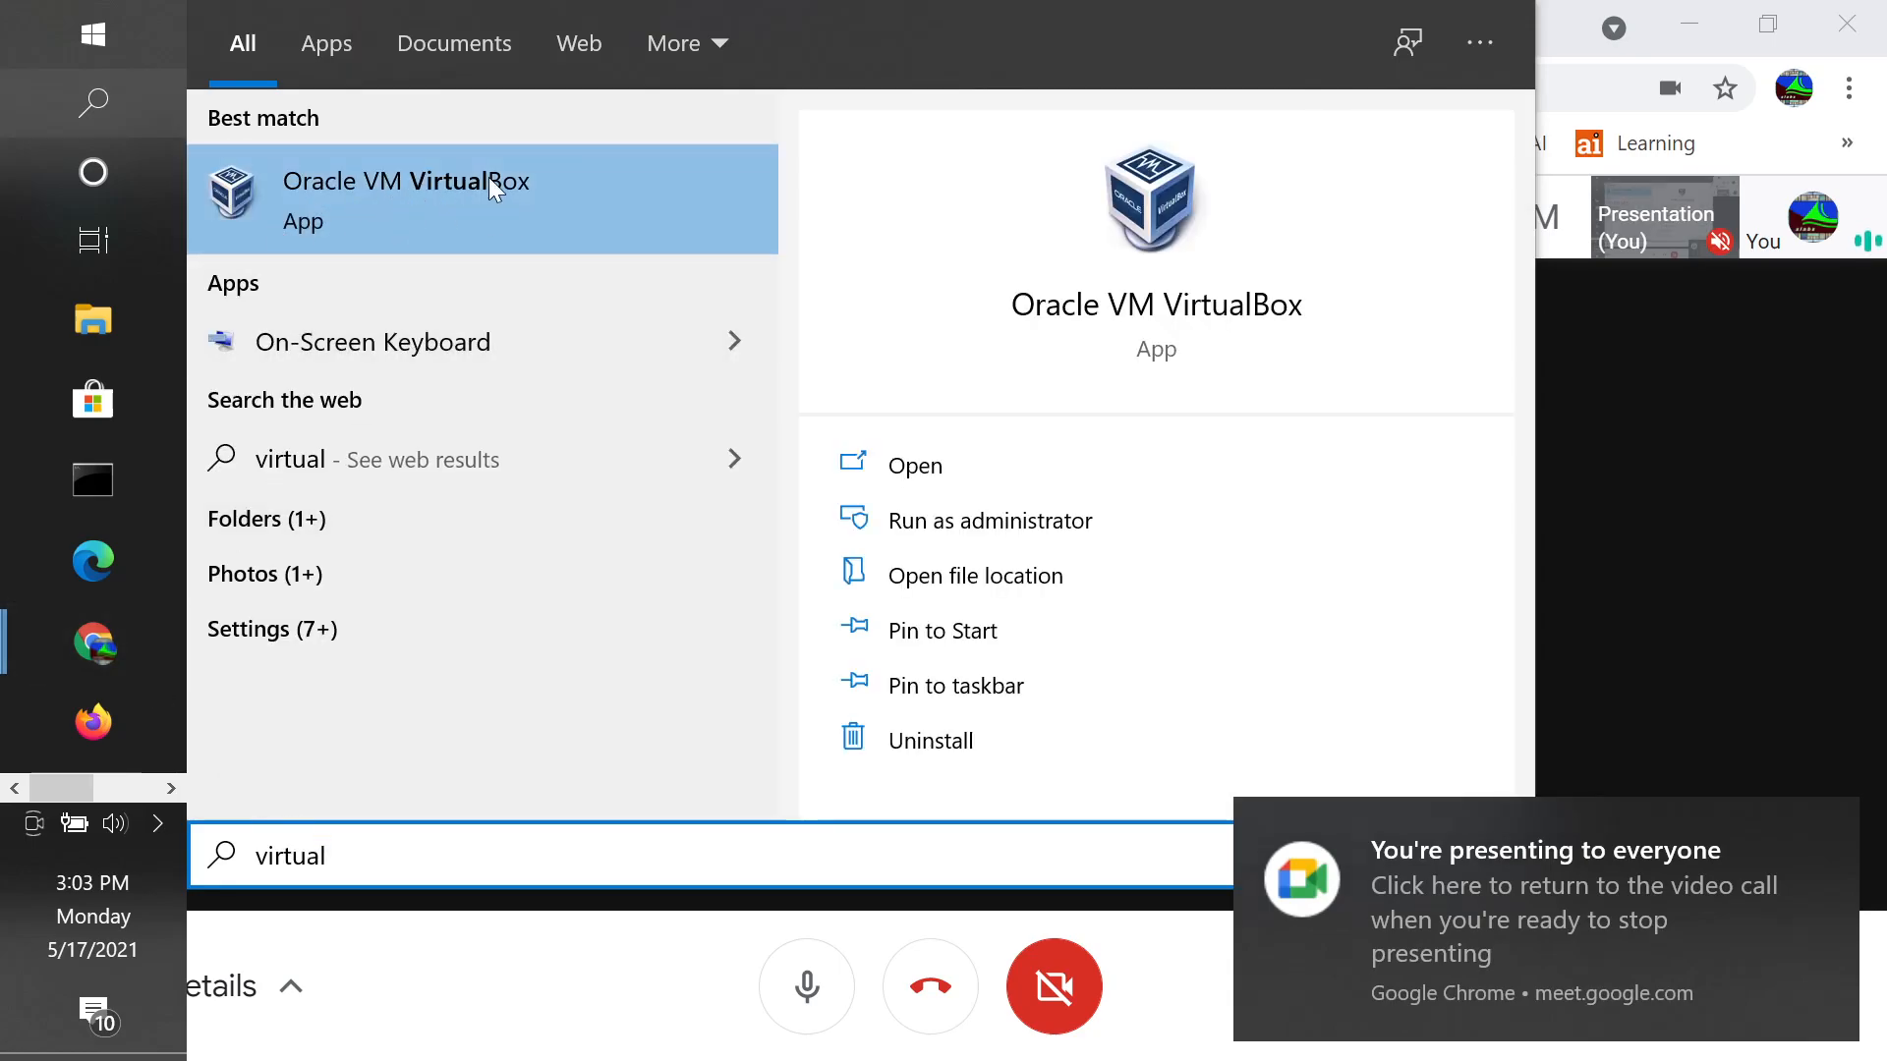
Launch Oracle VM VirtualBox from the Start search results for 'virtual'.
{"action": "left_click", "coordinate": [567, 189]}
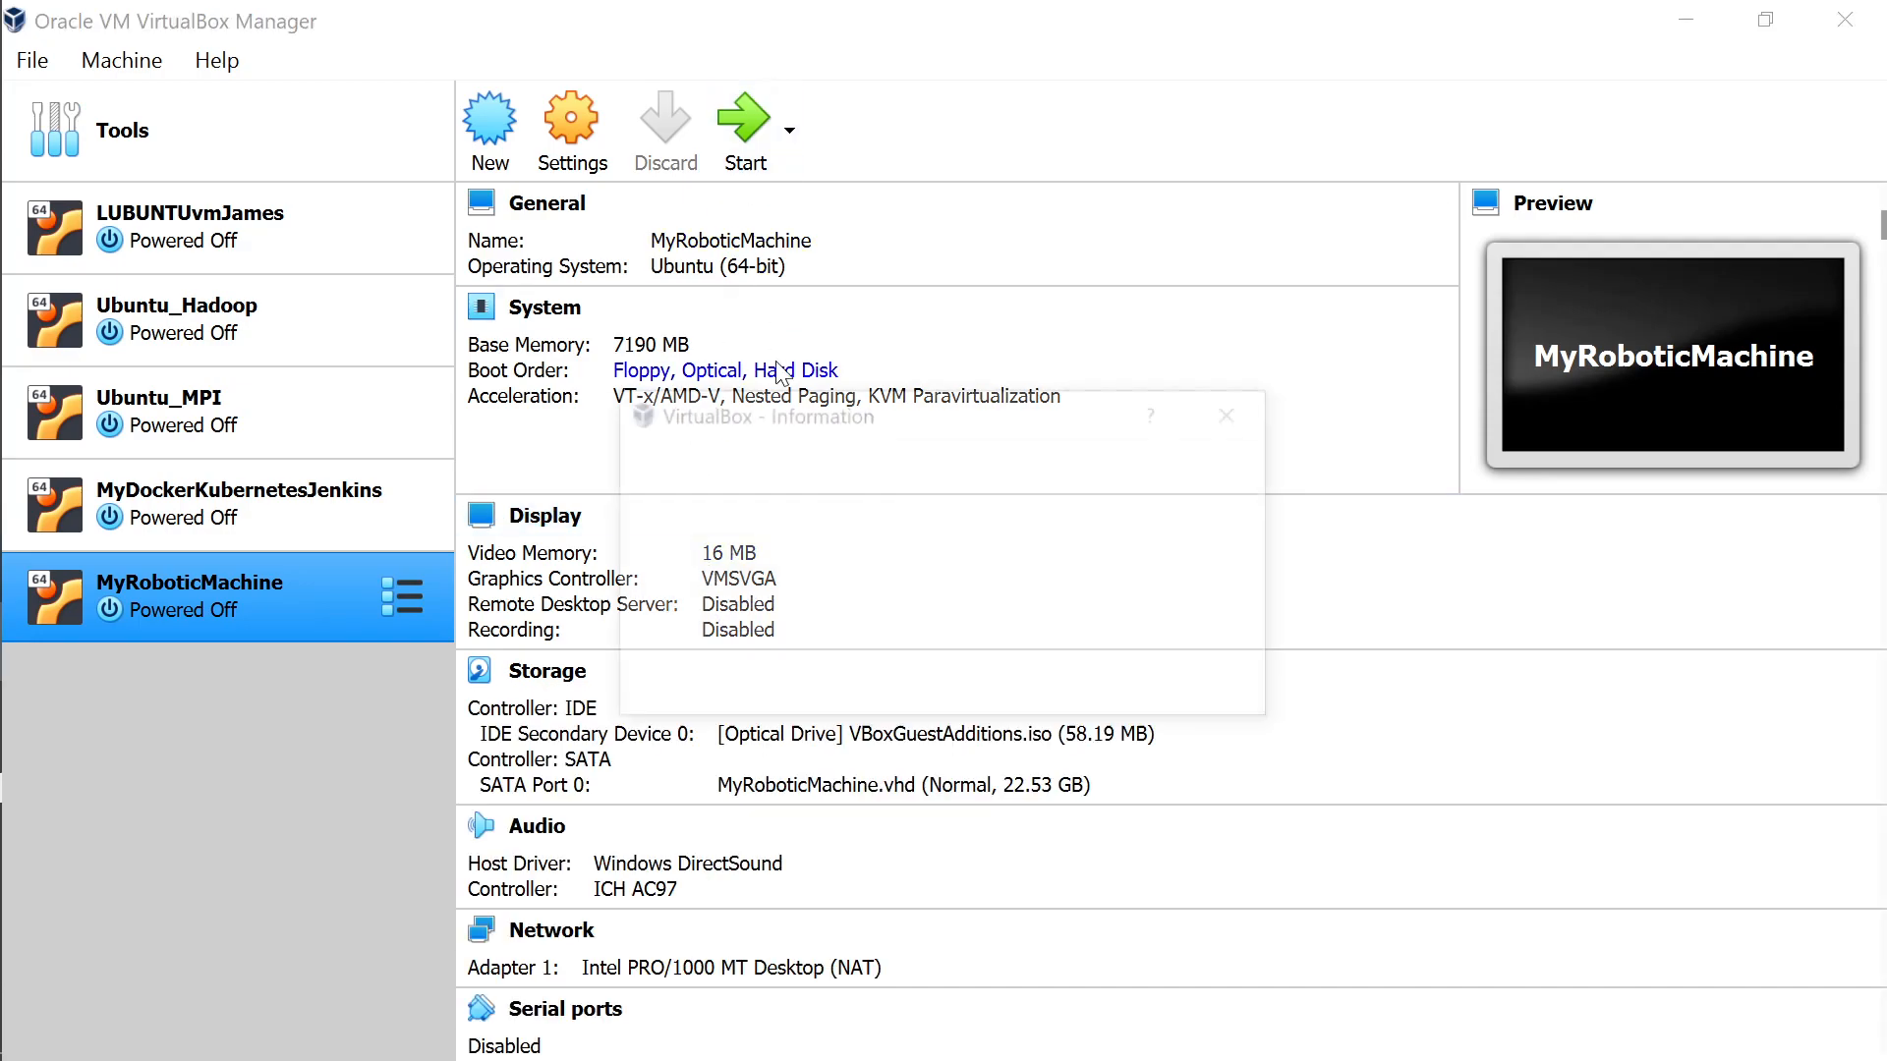
Dismiss the VirtualBox 6.1.22 update notice and open the Machine menu.
{"action": "left_click", "coordinate": [944, 685]}
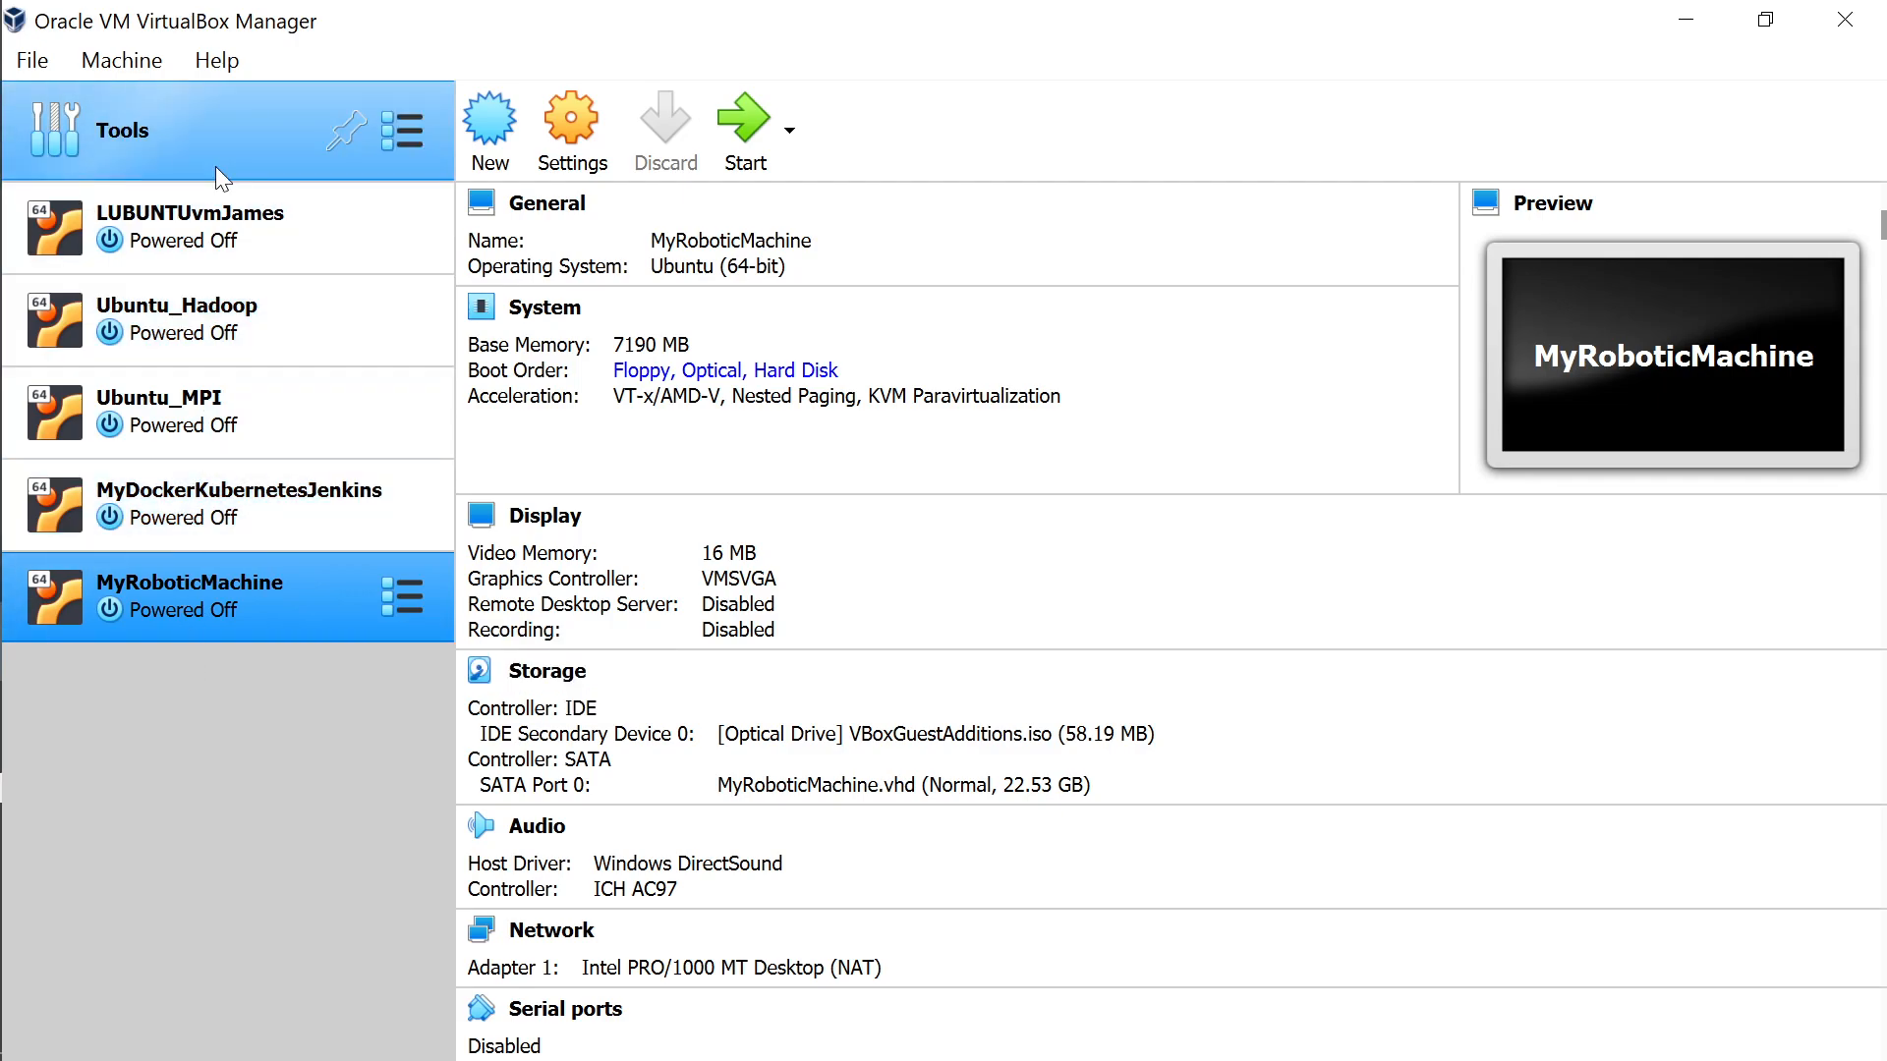
{"action": "left_click", "coordinate": [125, 65]}
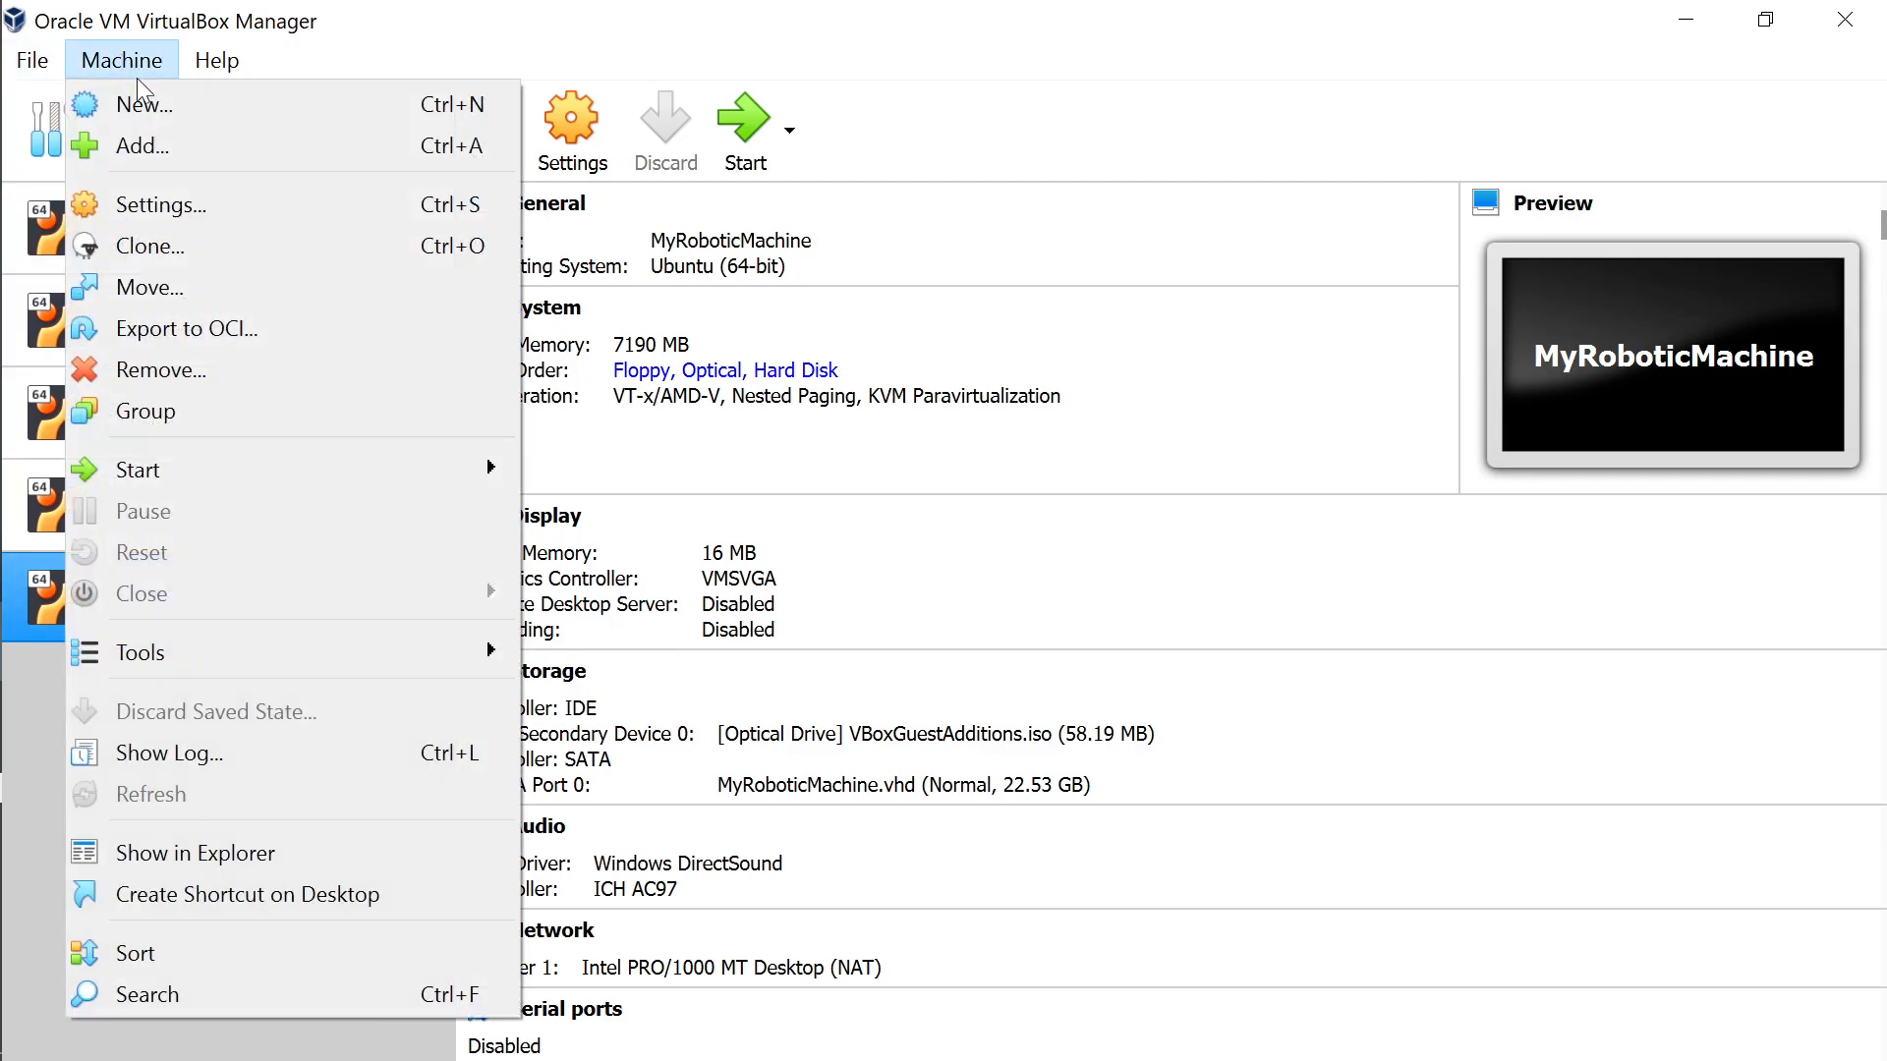
Create a new machine named myrobotic2machine with type Linux and version Ubuntu (64-bit).
{"action": "left_click", "coordinate": [160, 109]}
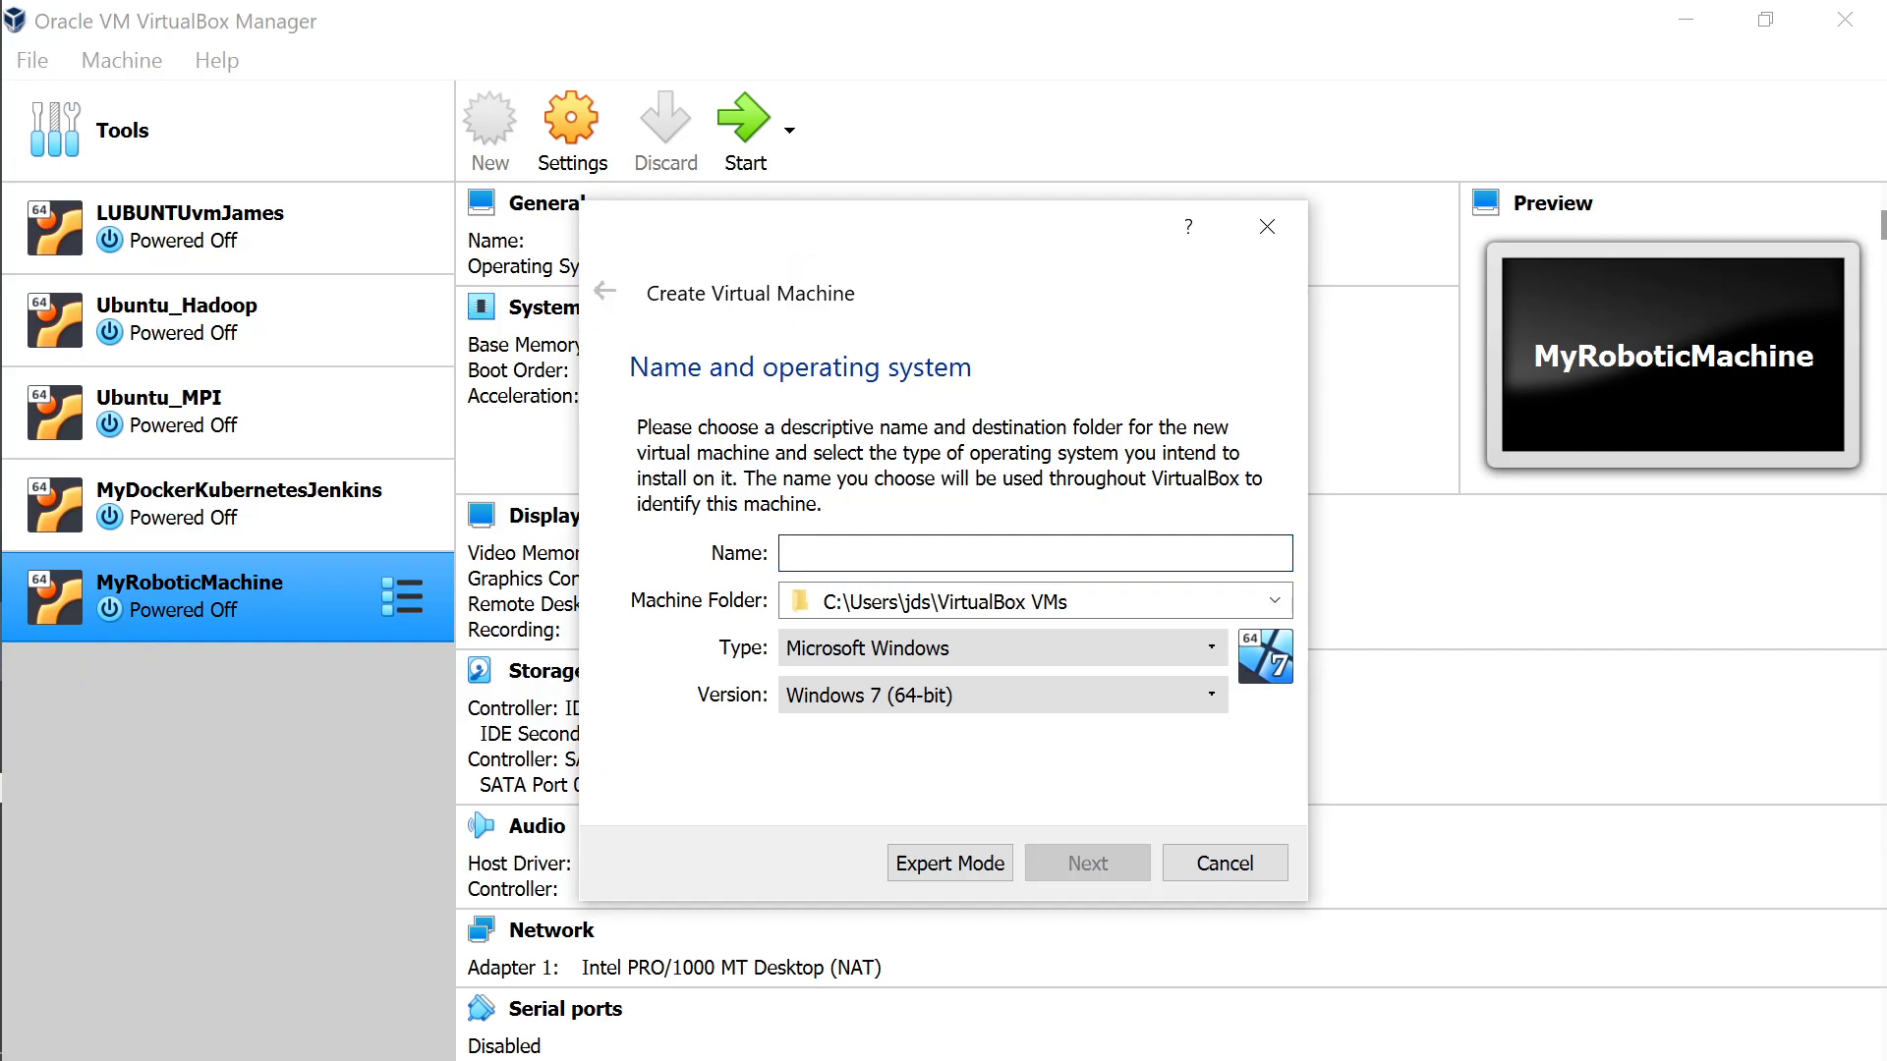
{"action": "type", "text": "myrobotic2machine"}
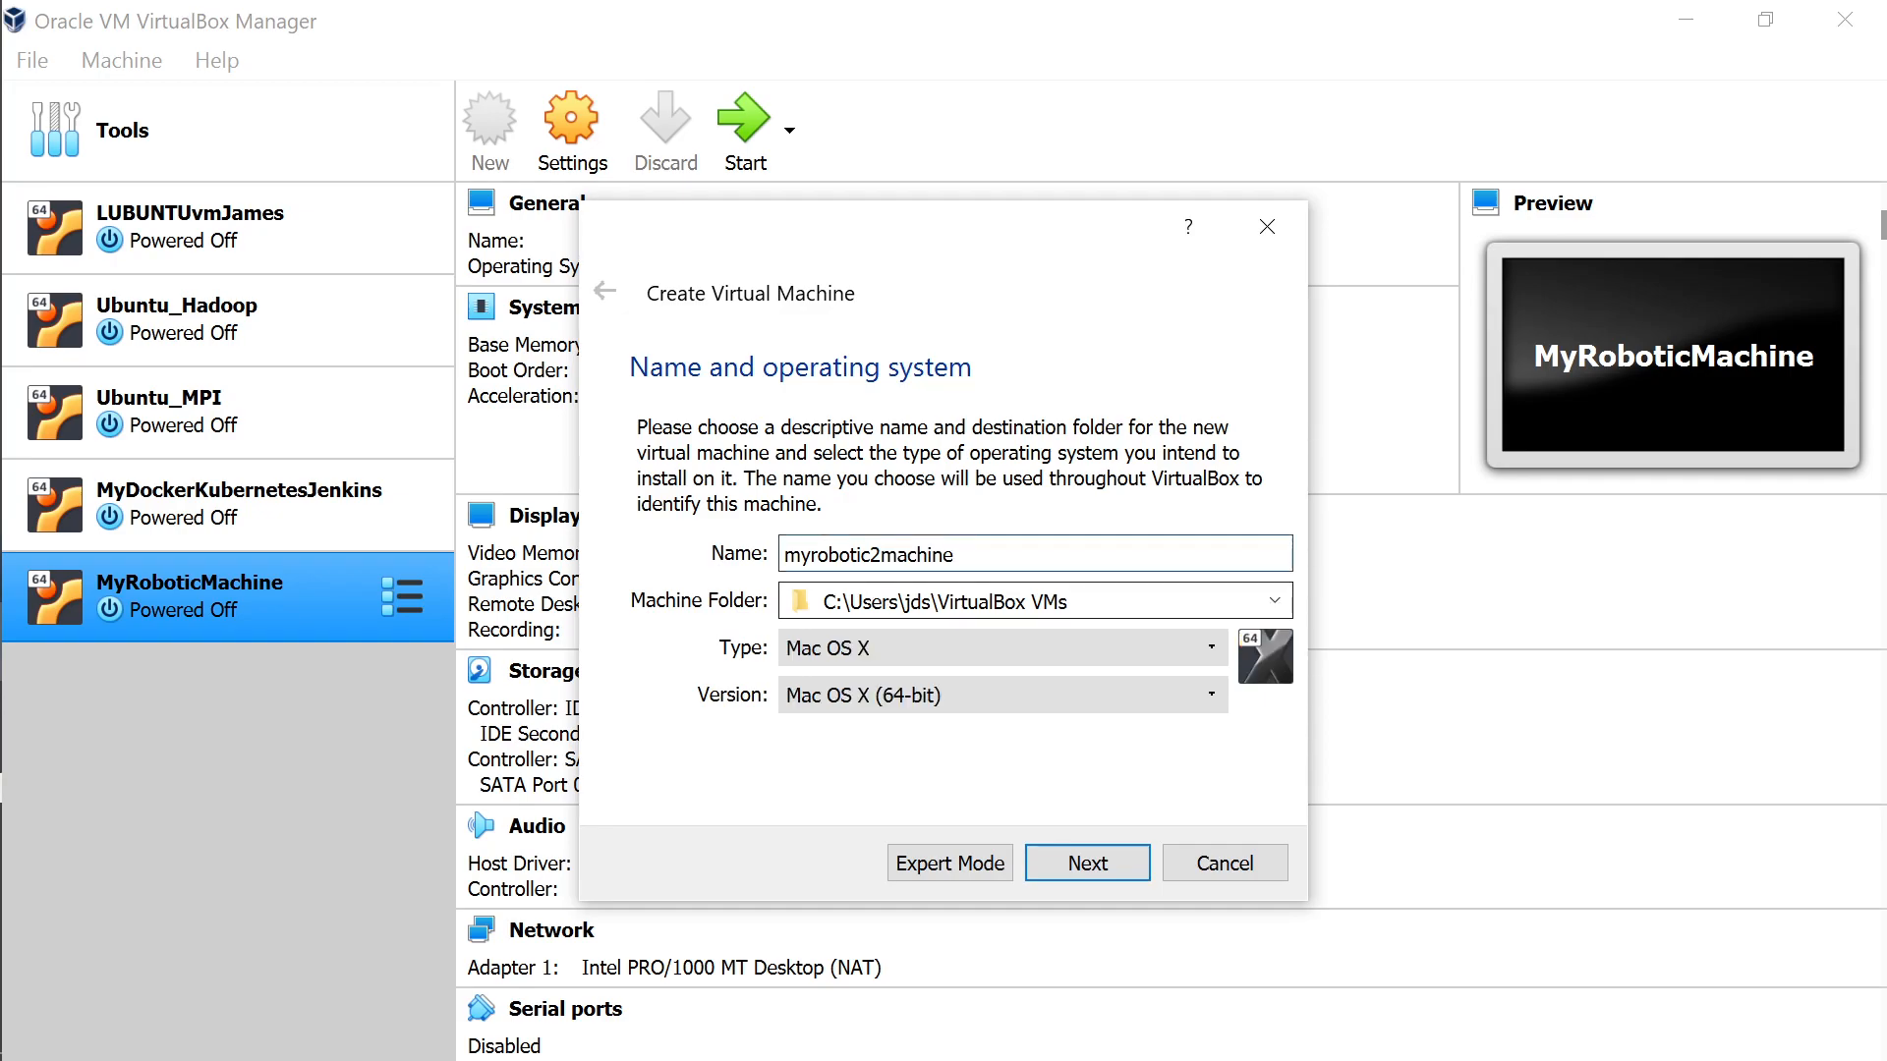
{"action": "left_click", "coordinate": [1094, 635]}
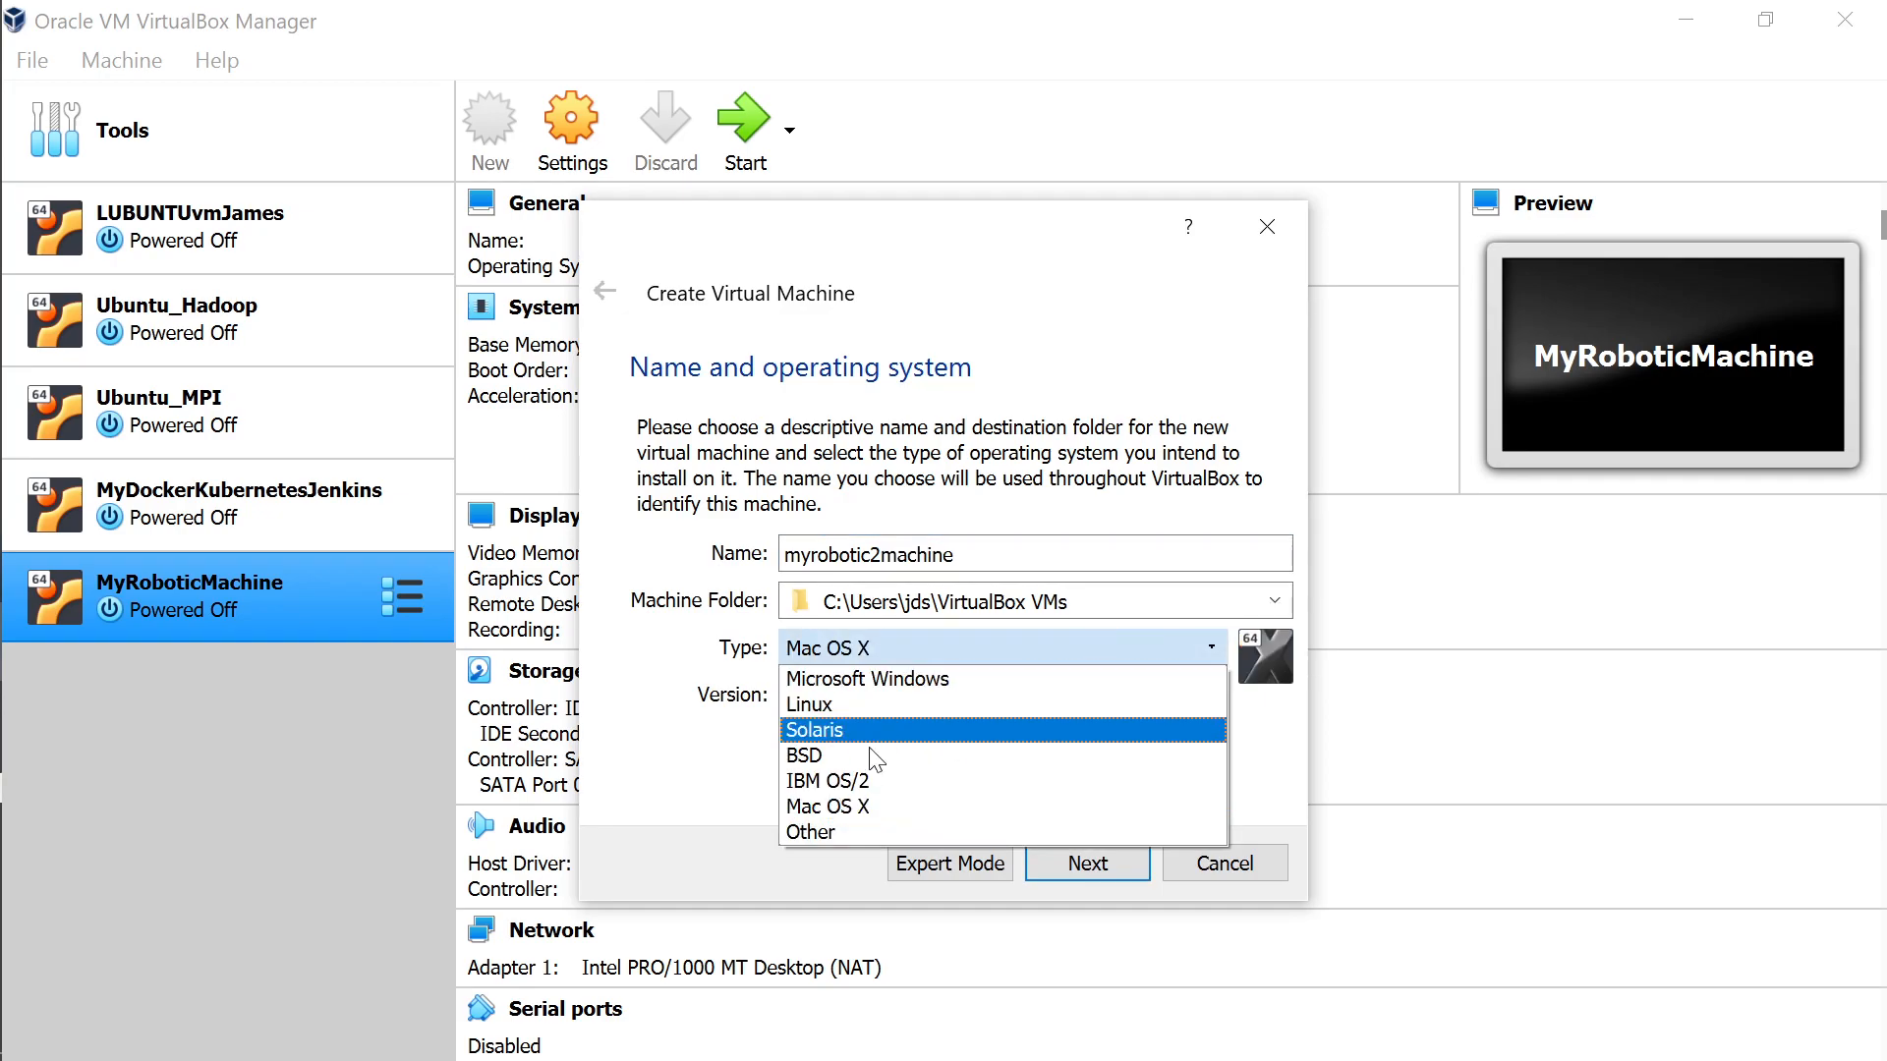
{"action": "left_click", "coordinate": [885, 704]}
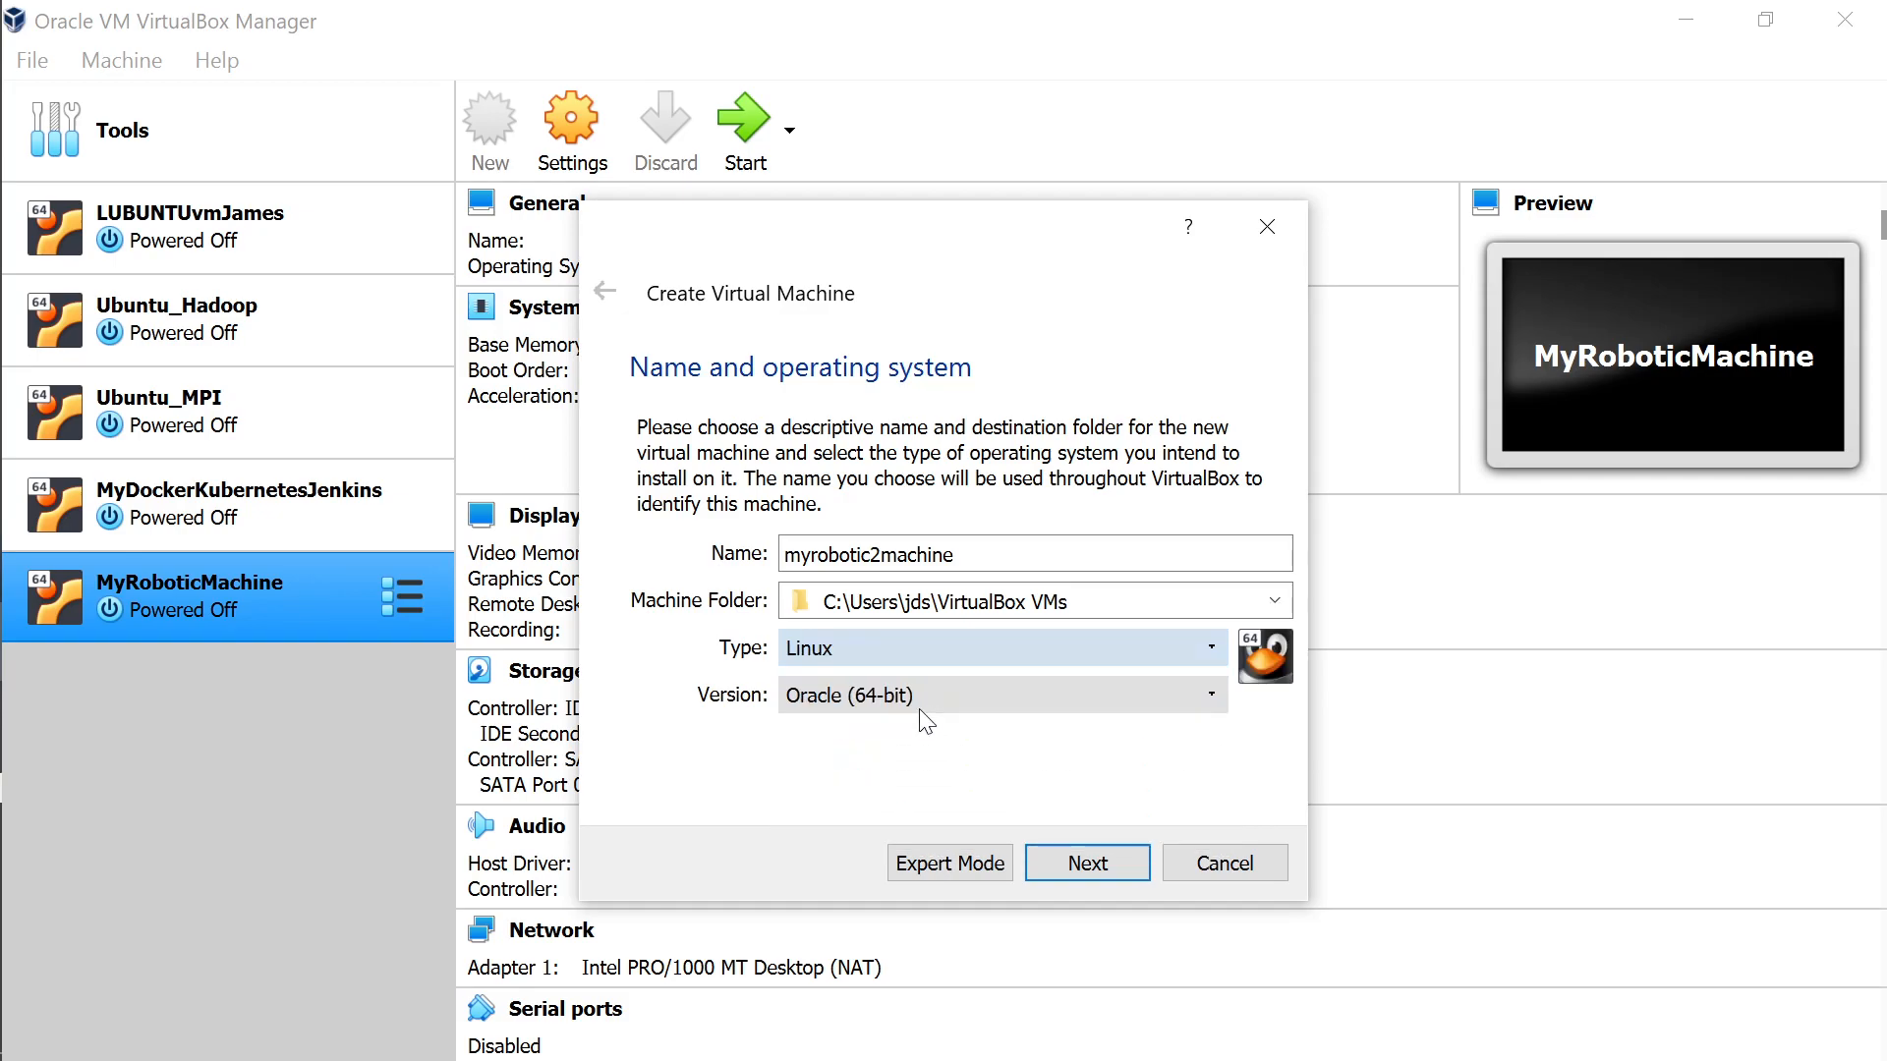
{"action": "left_click", "coordinate": [1074, 649]}
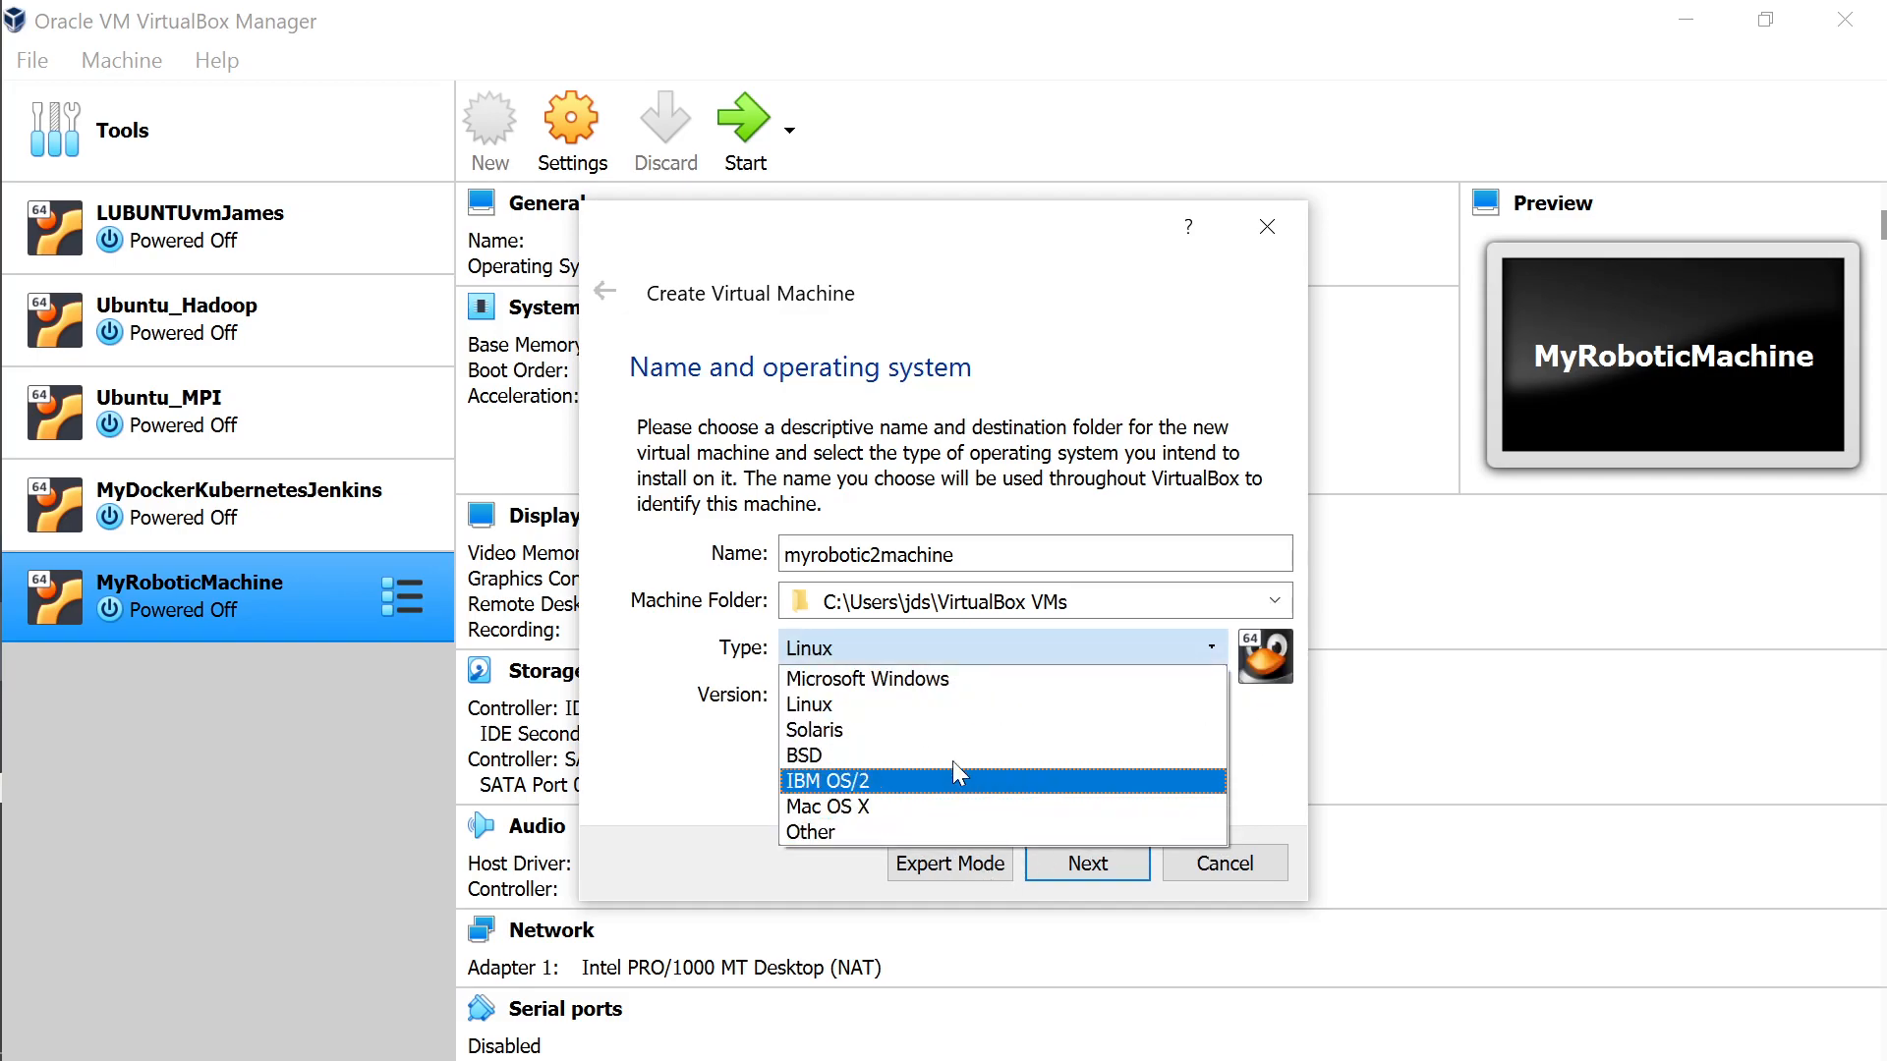
{"action": "left_click", "coordinate": [1005, 715]}
{"action": "left_click", "coordinate": [912, 698]}
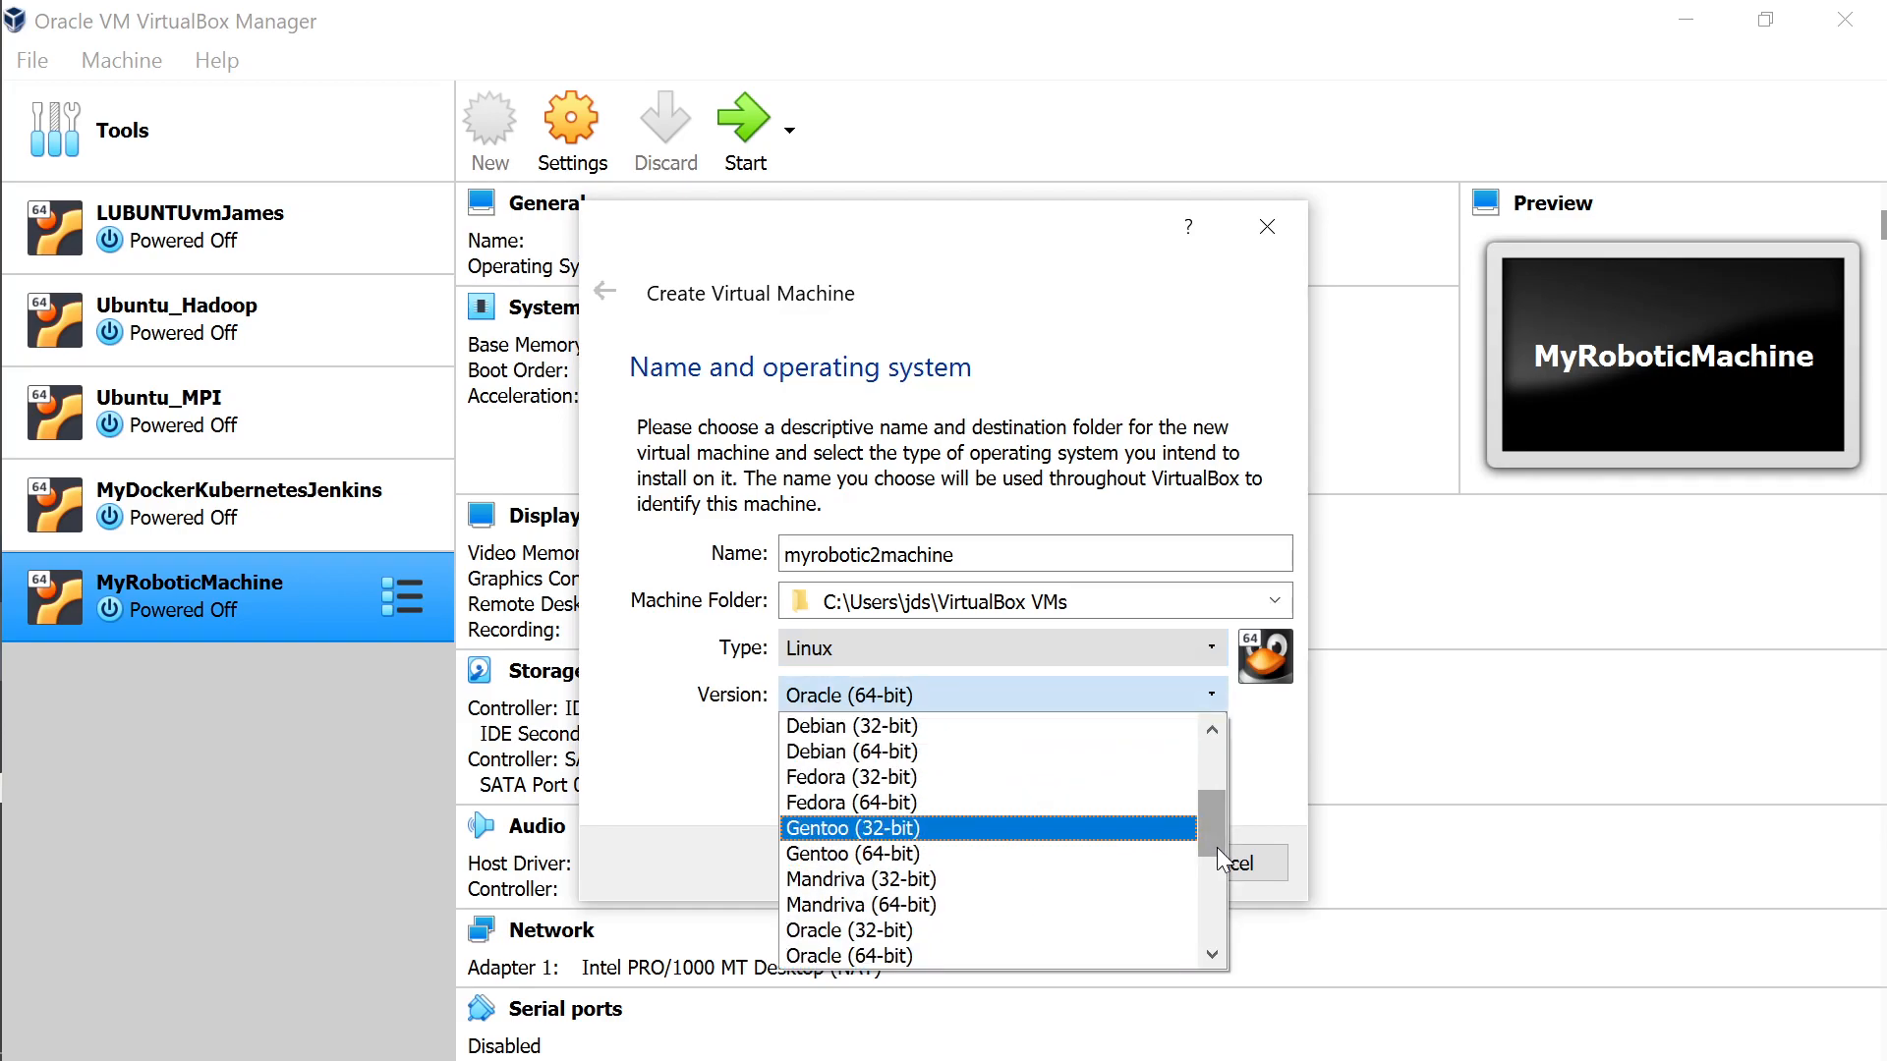
{"action": "left_click_drag", "start_coordinate": [1217, 847], "coordinate": [1223, 959]}
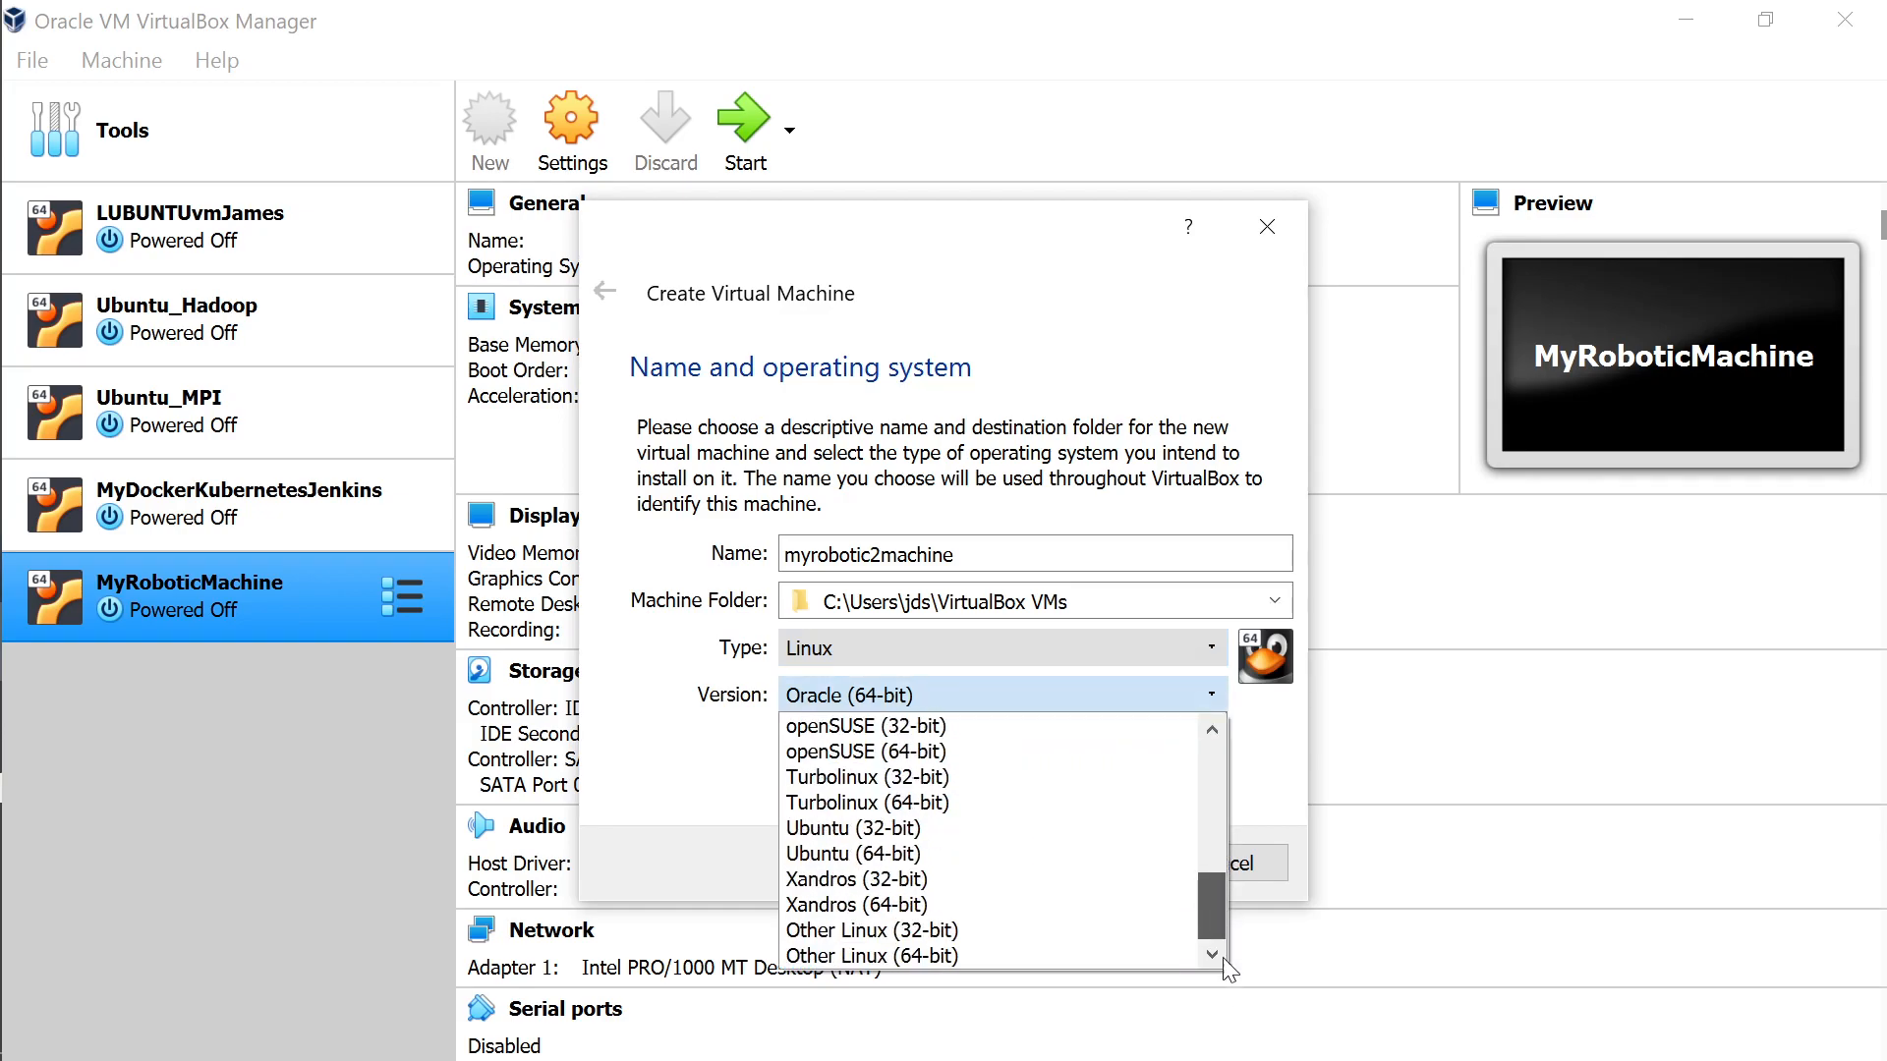
{"action": "left_click", "coordinate": [971, 865]}
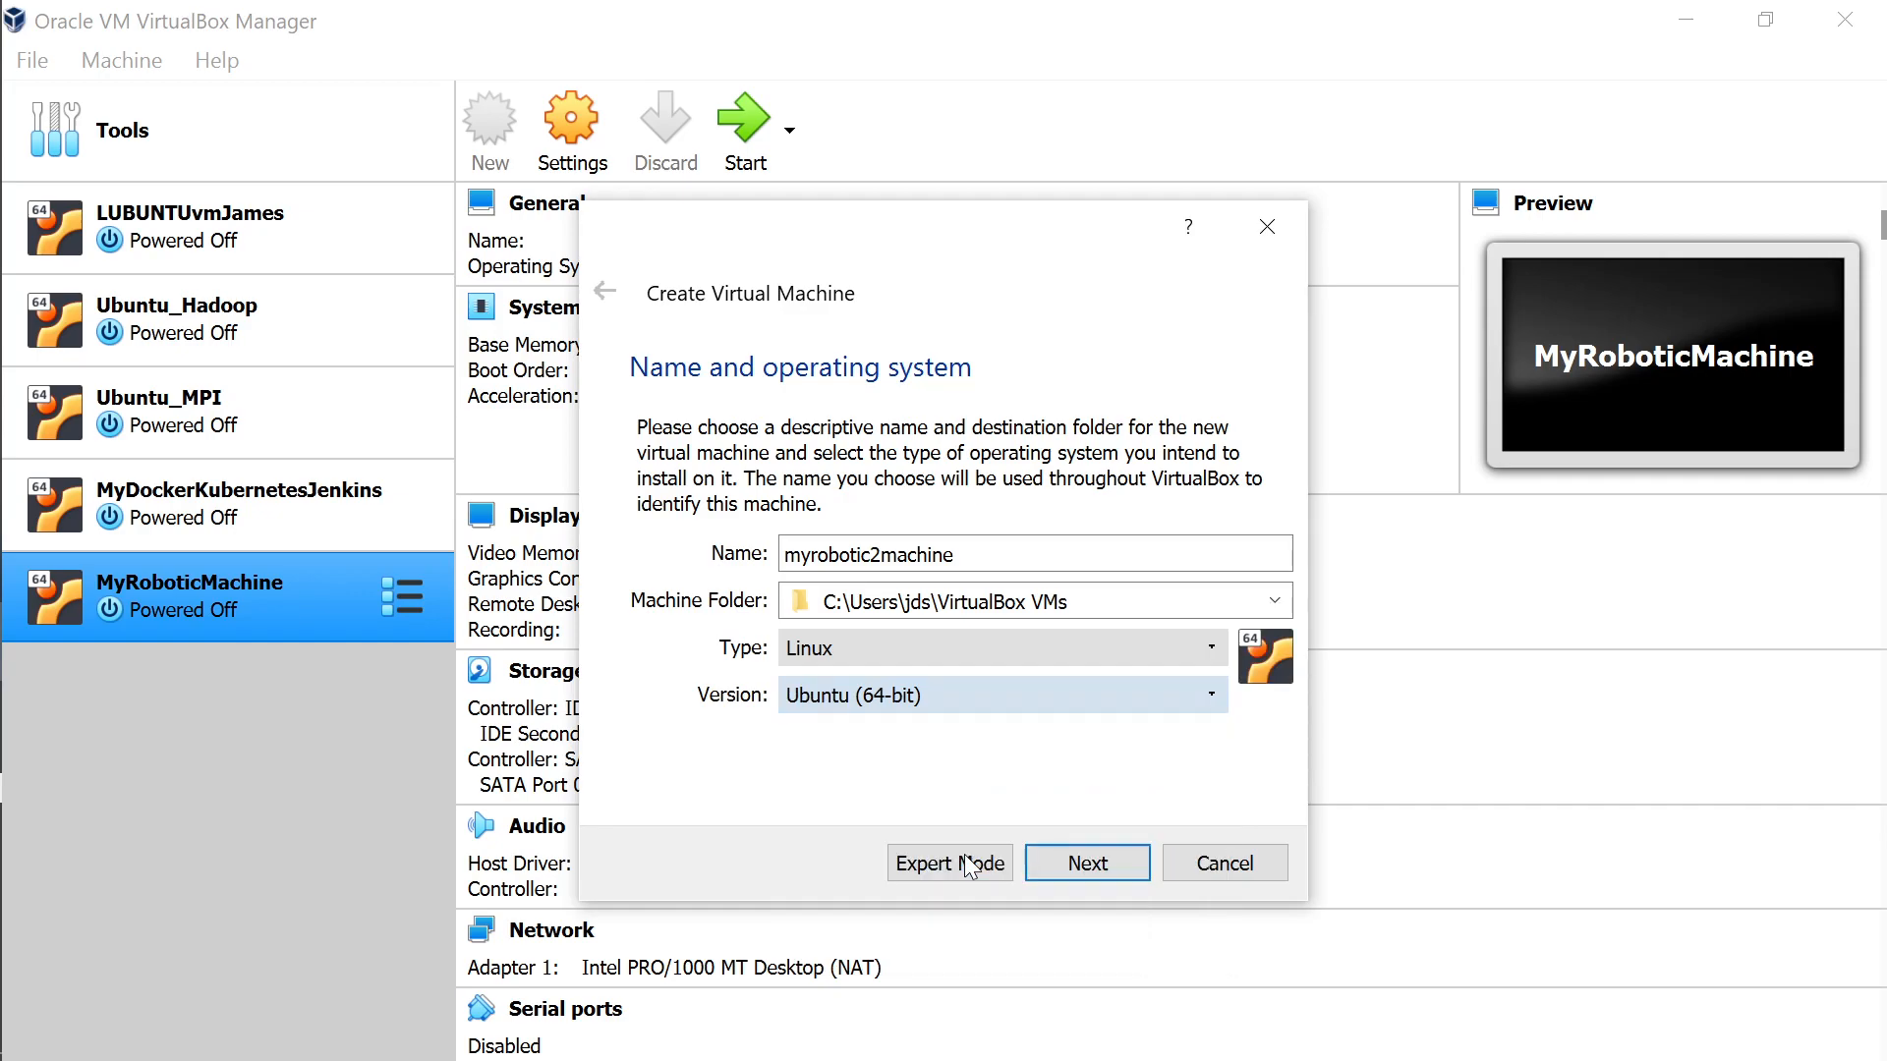
{"action": "left_click", "coordinate": [1099, 865]}
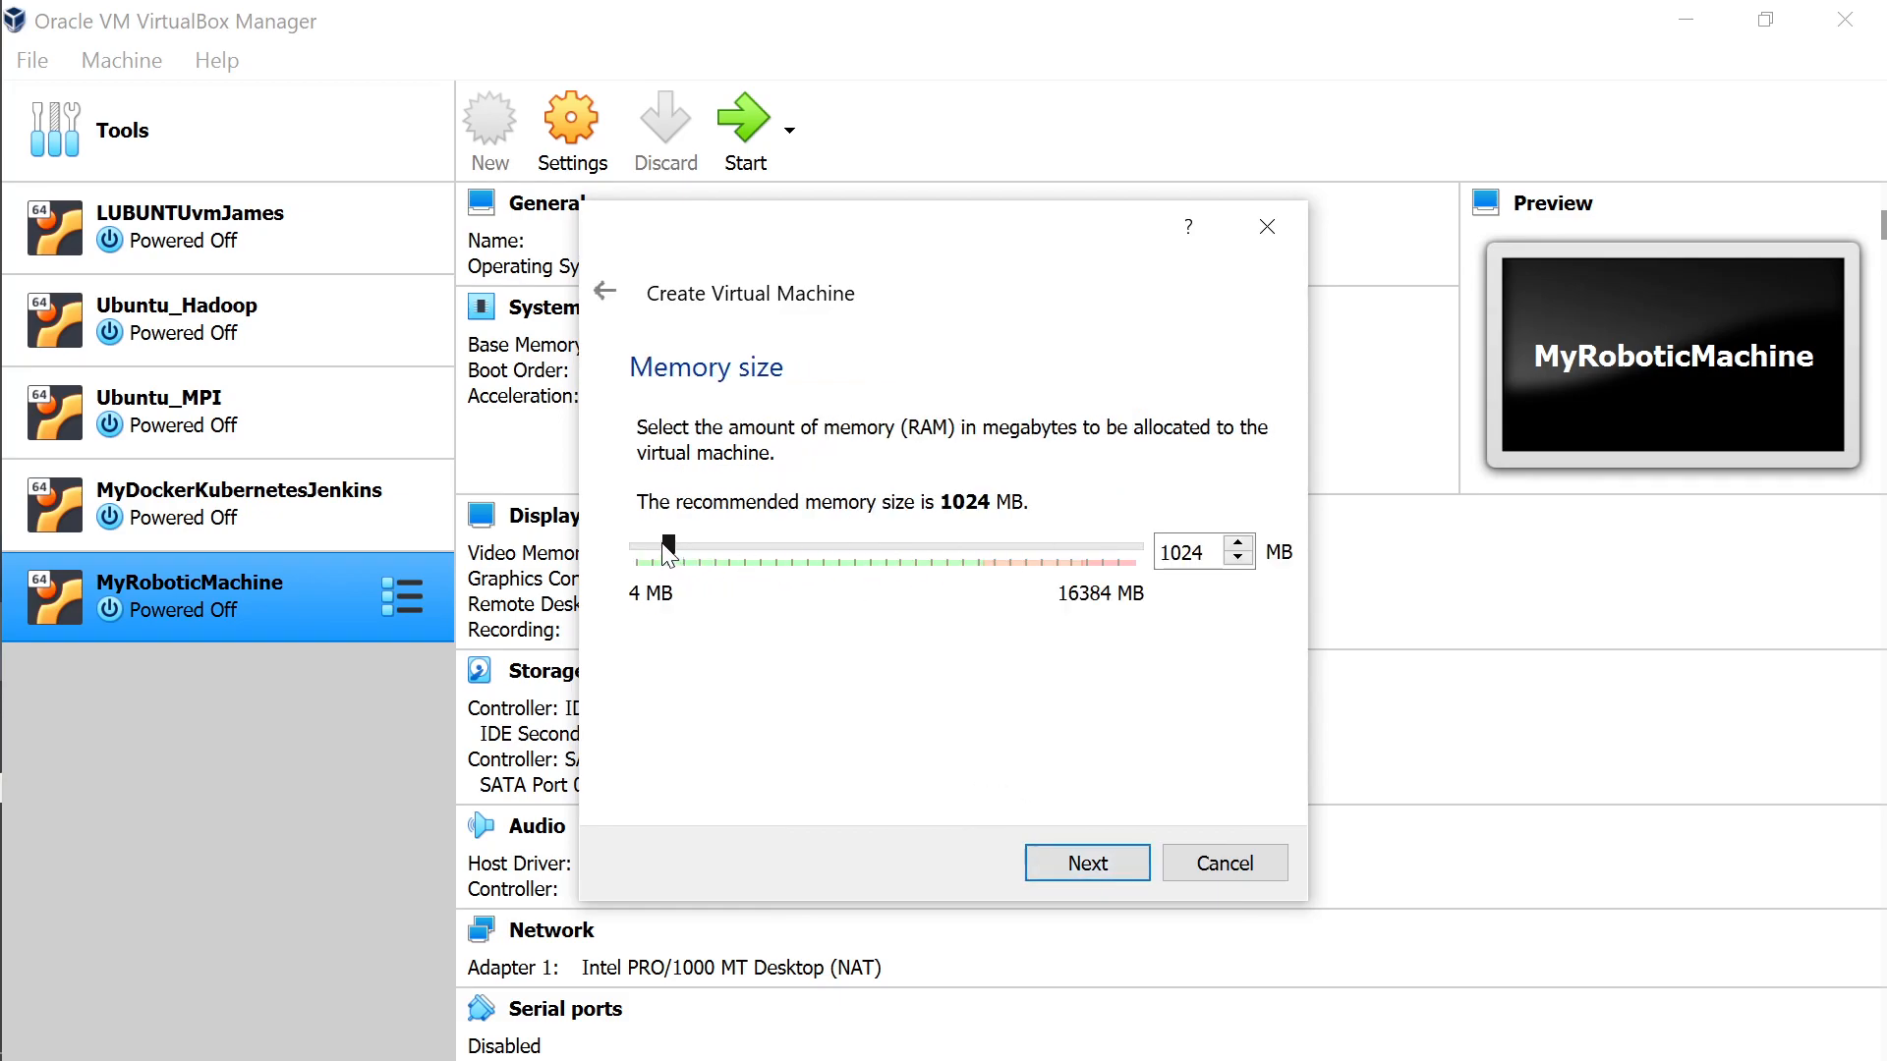
Allocate 6155 MB of memory to myrobotic2machine.
{"action": "left_click_drag", "start_coordinate": [667, 548], "coordinate": [828, 576]}
{"action": "double_click", "coordinate": [1179, 553]}
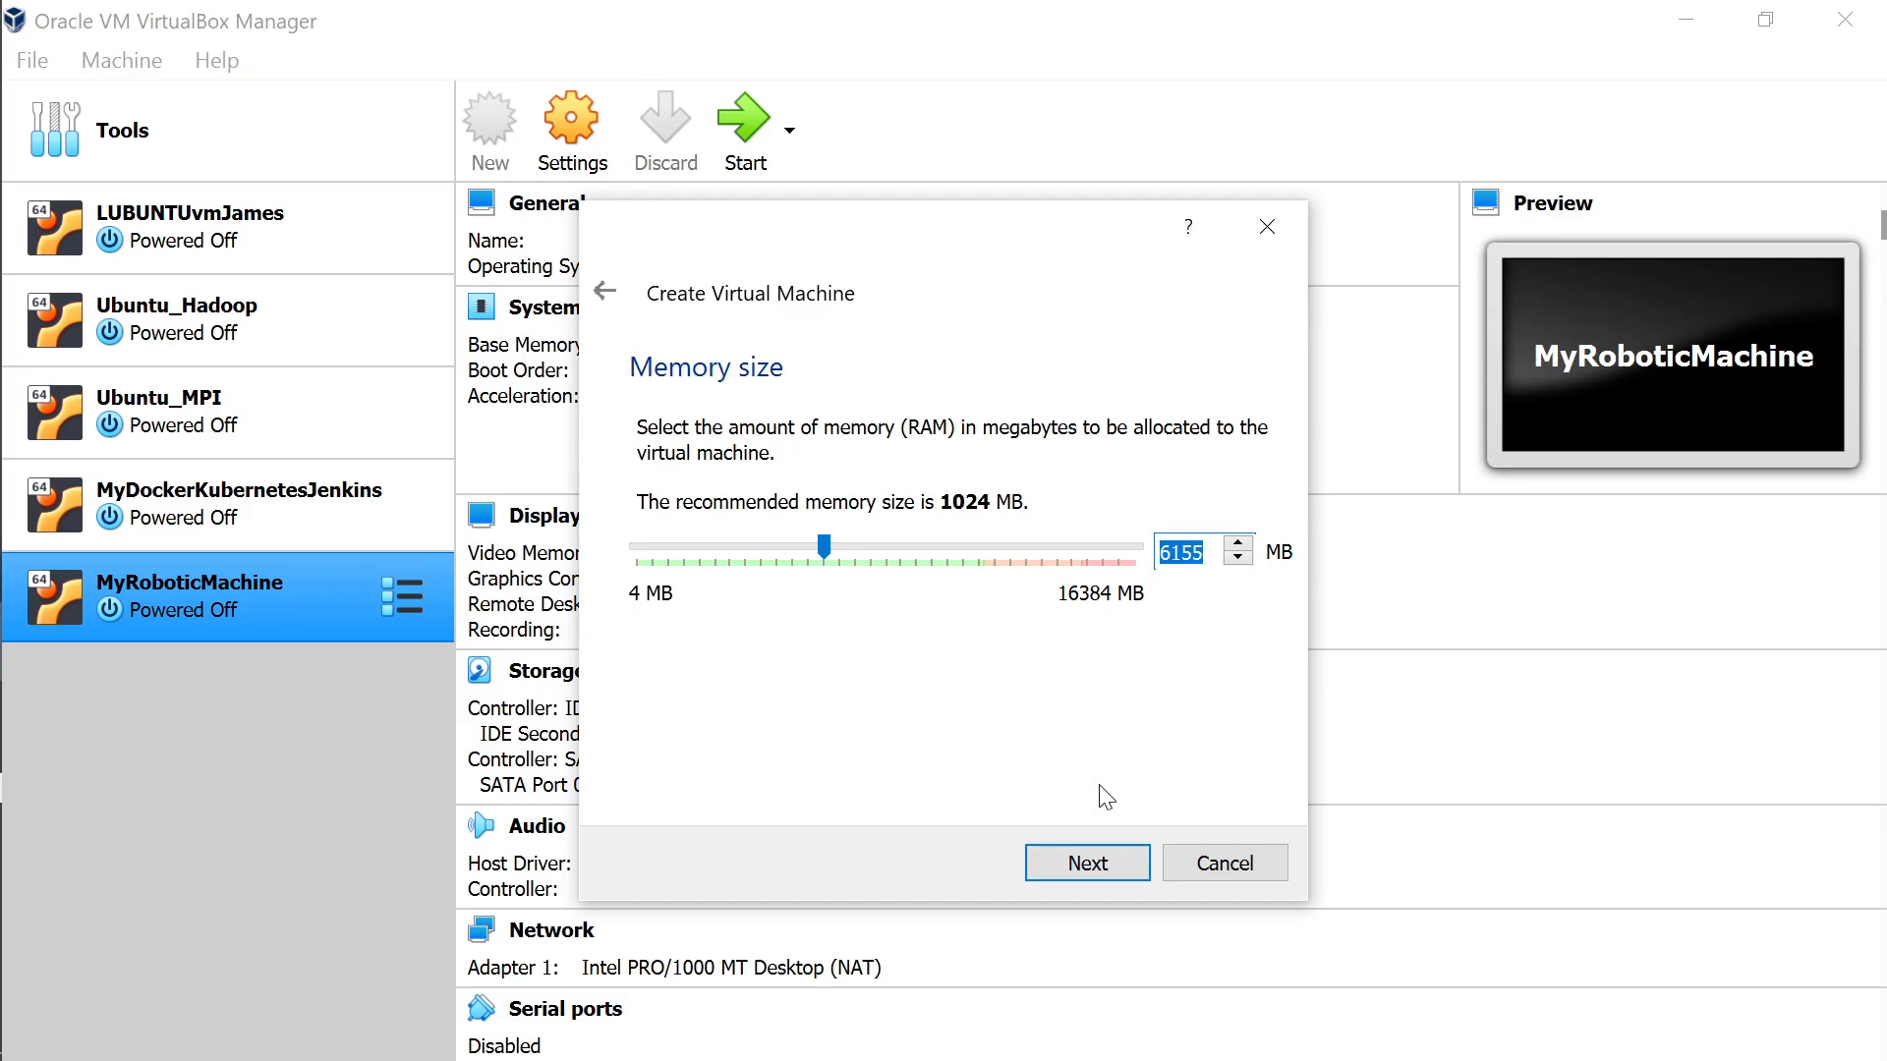
{"action": "left_click", "coordinate": [1084, 869]}
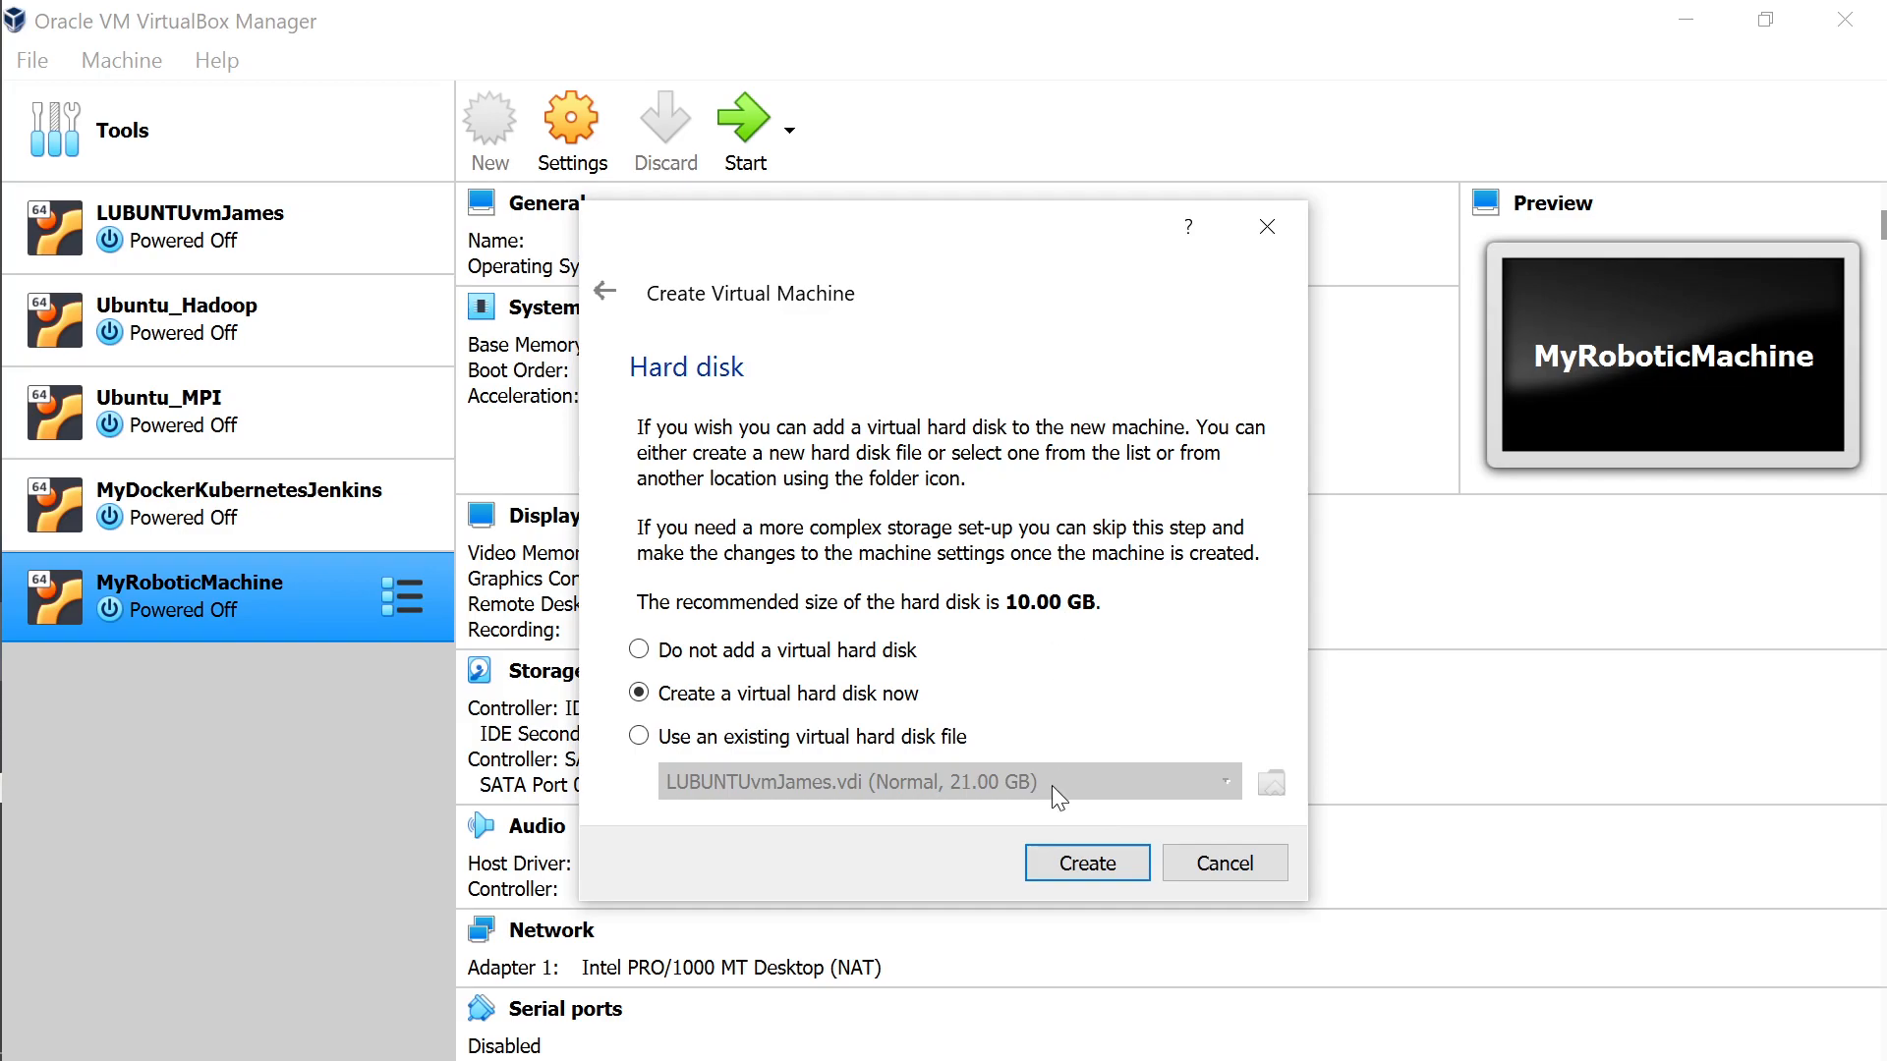
Create a new dynamically allocated VHD virtual hard disk for the machine.
{"action": "left_click", "coordinate": [1075, 866]}
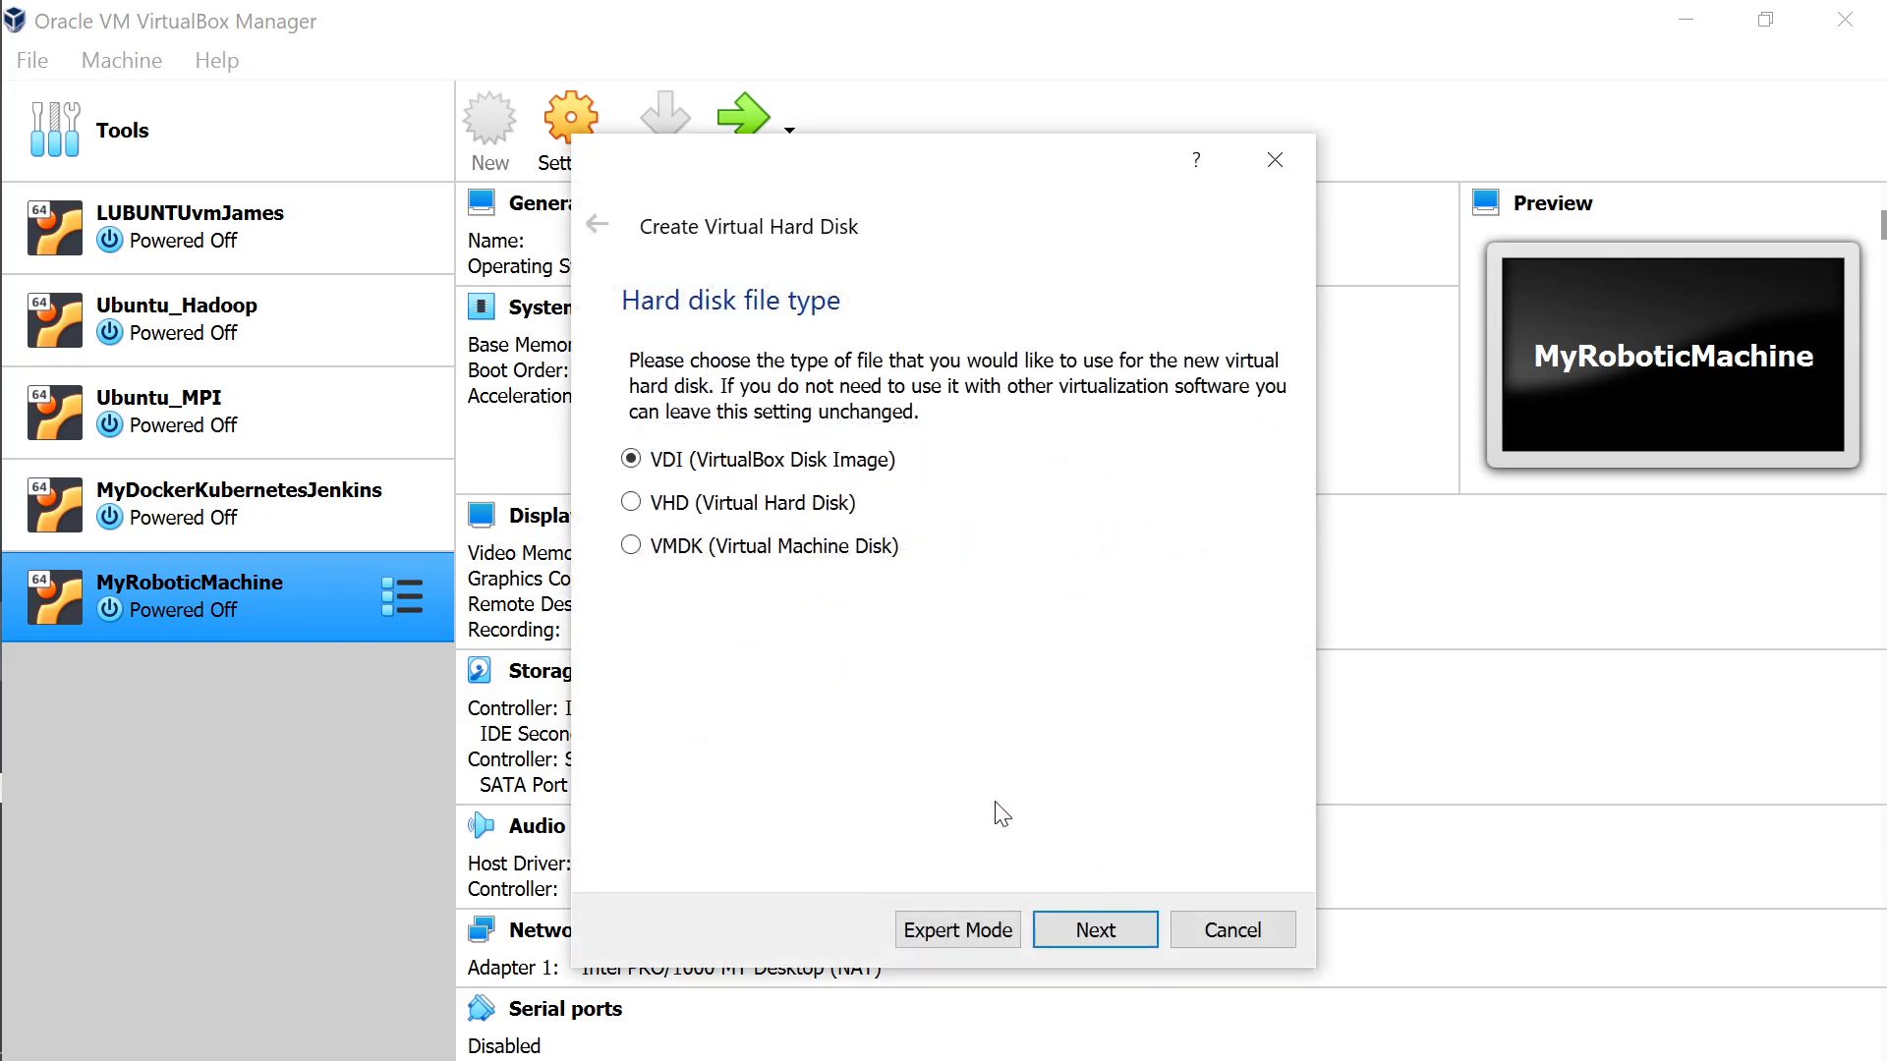
{"action": "left_click", "coordinate": [691, 512]}
{"action": "left_click", "coordinate": [1100, 940]}
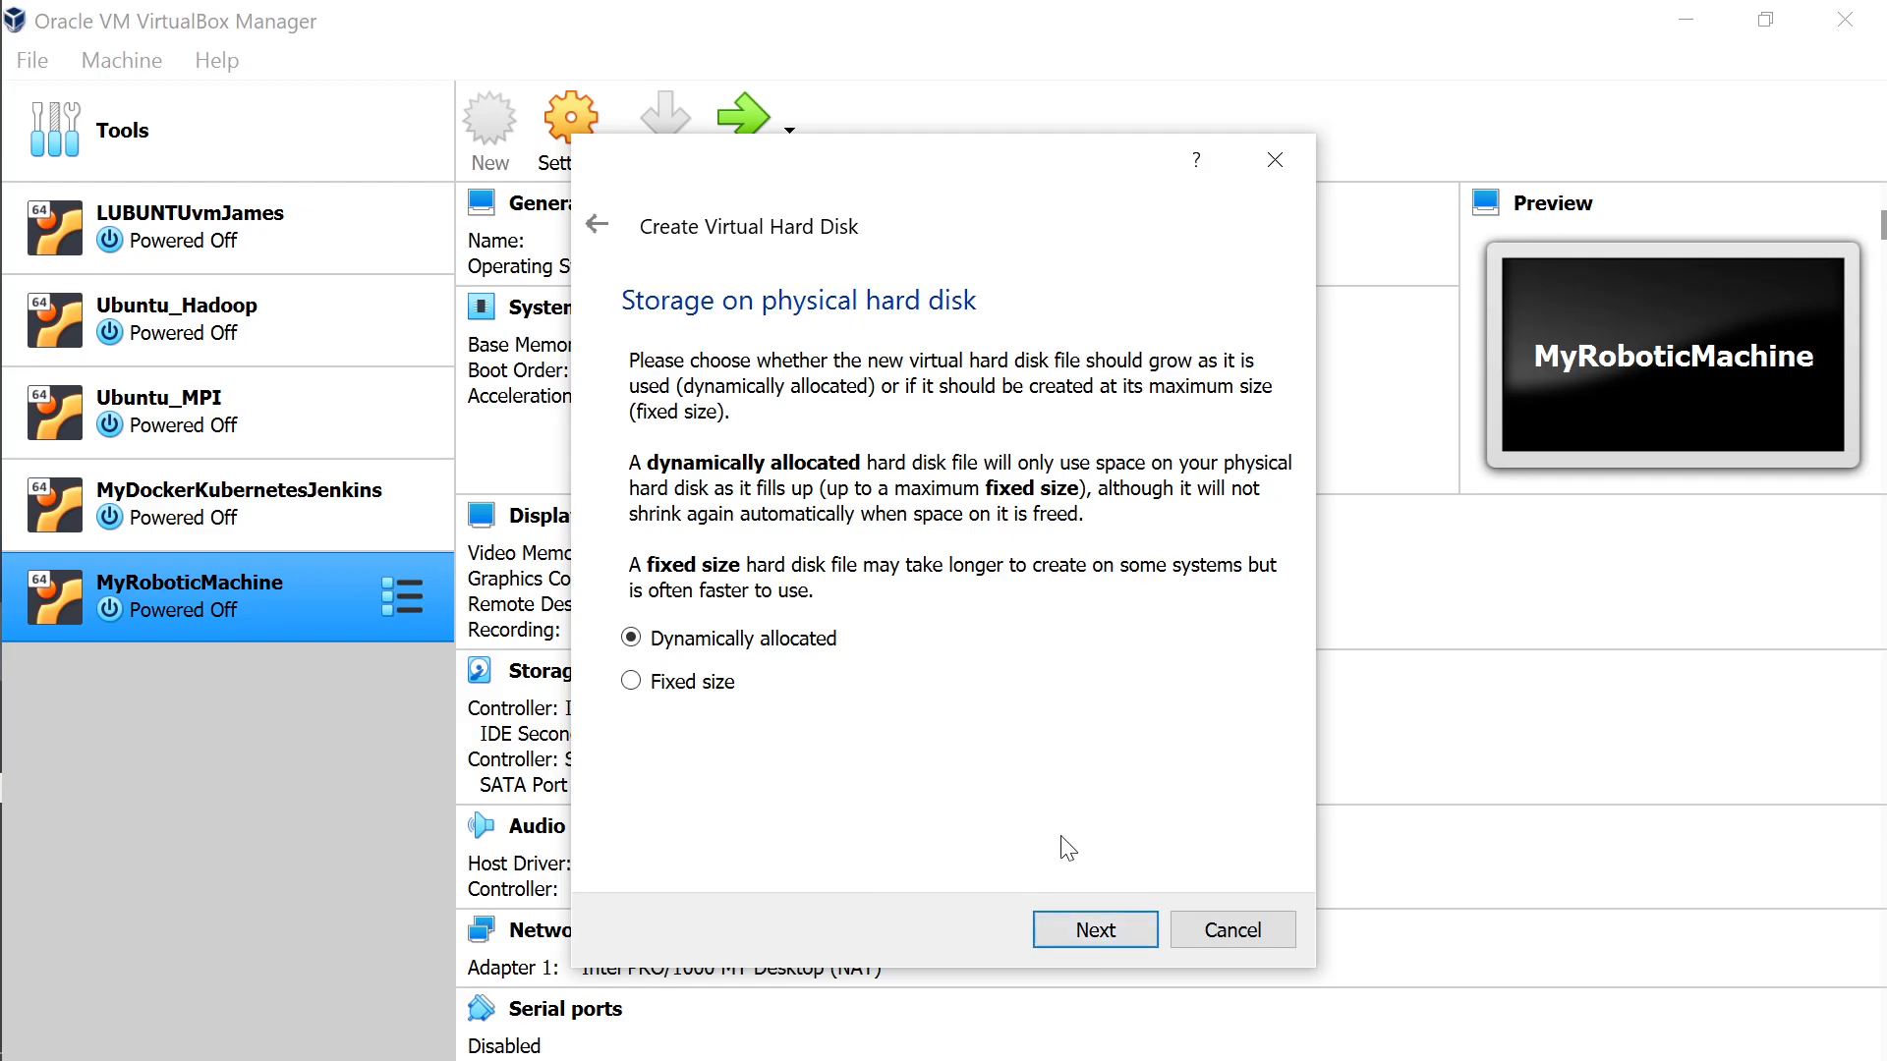
{"action": "left_click", "coordinate": [1091, 933]}
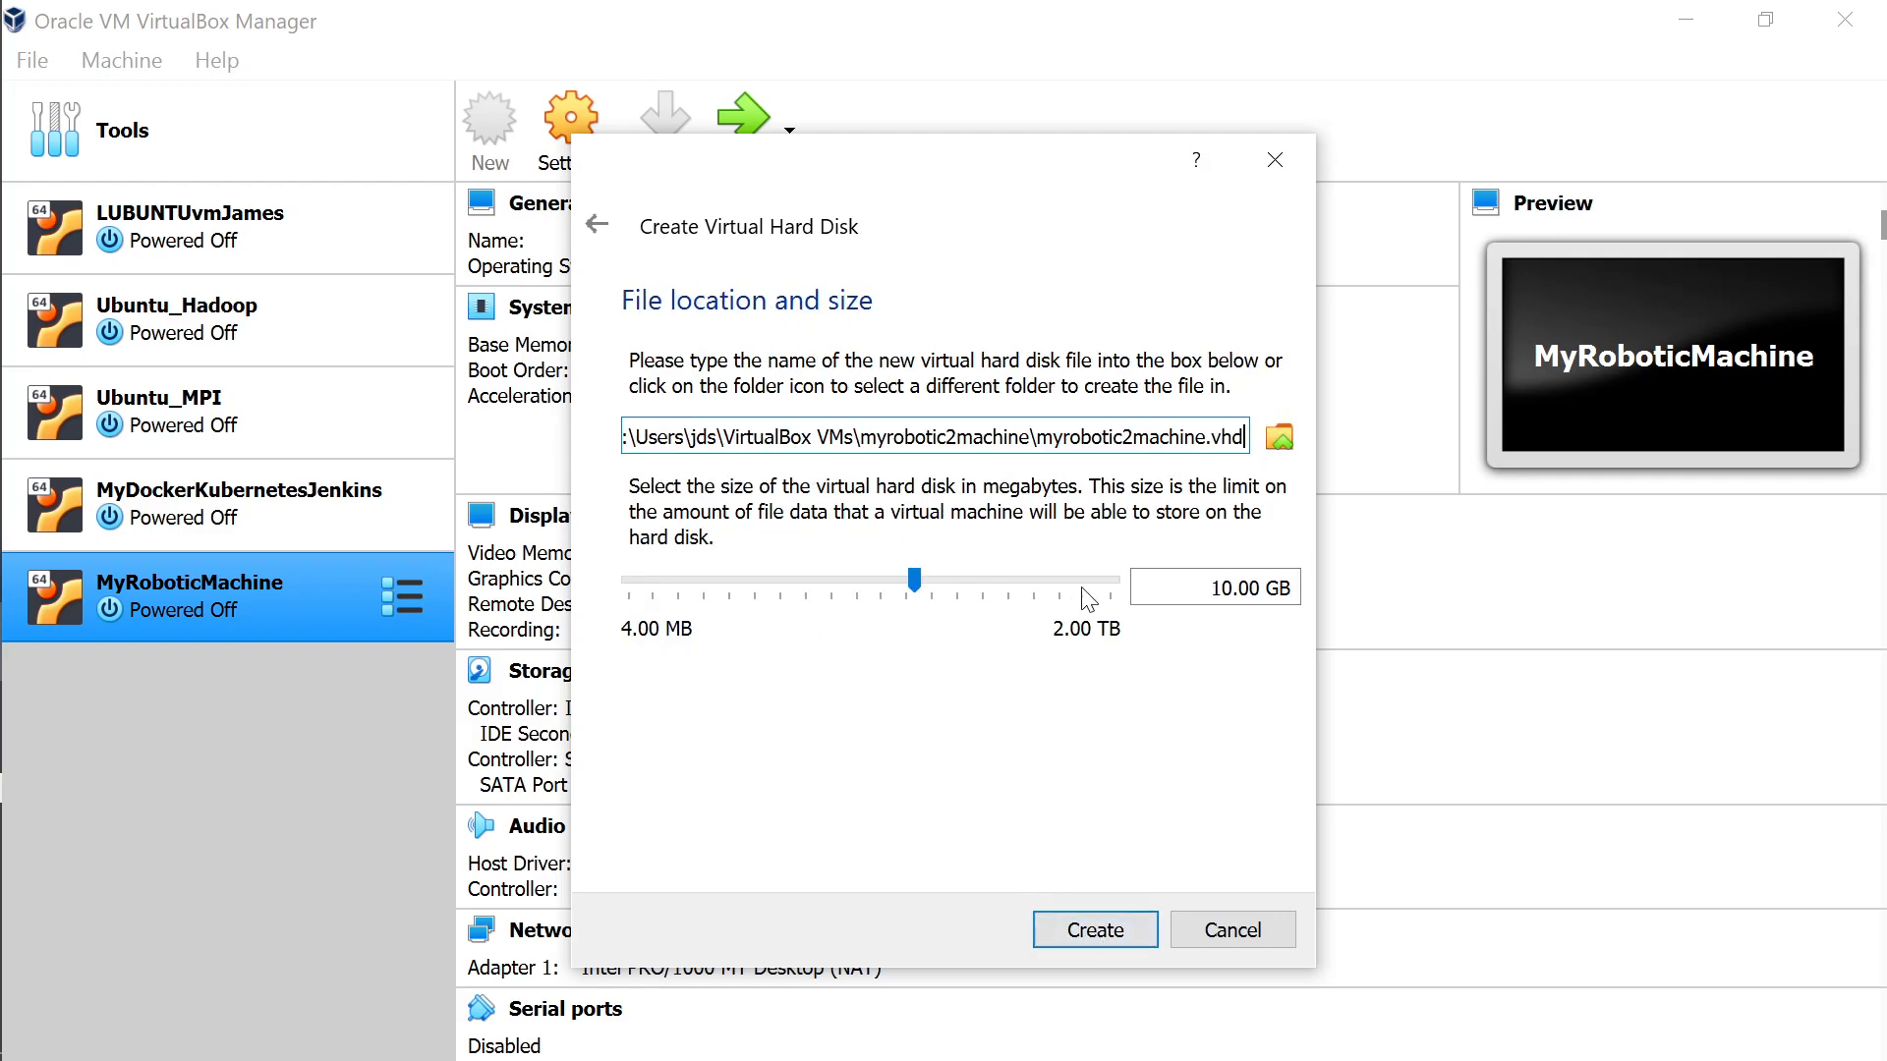
Change the disk size from 10.00 GB to 20.00 GB and create the machine.
{"action": "left_click", "coordinate": [1219, 588]}
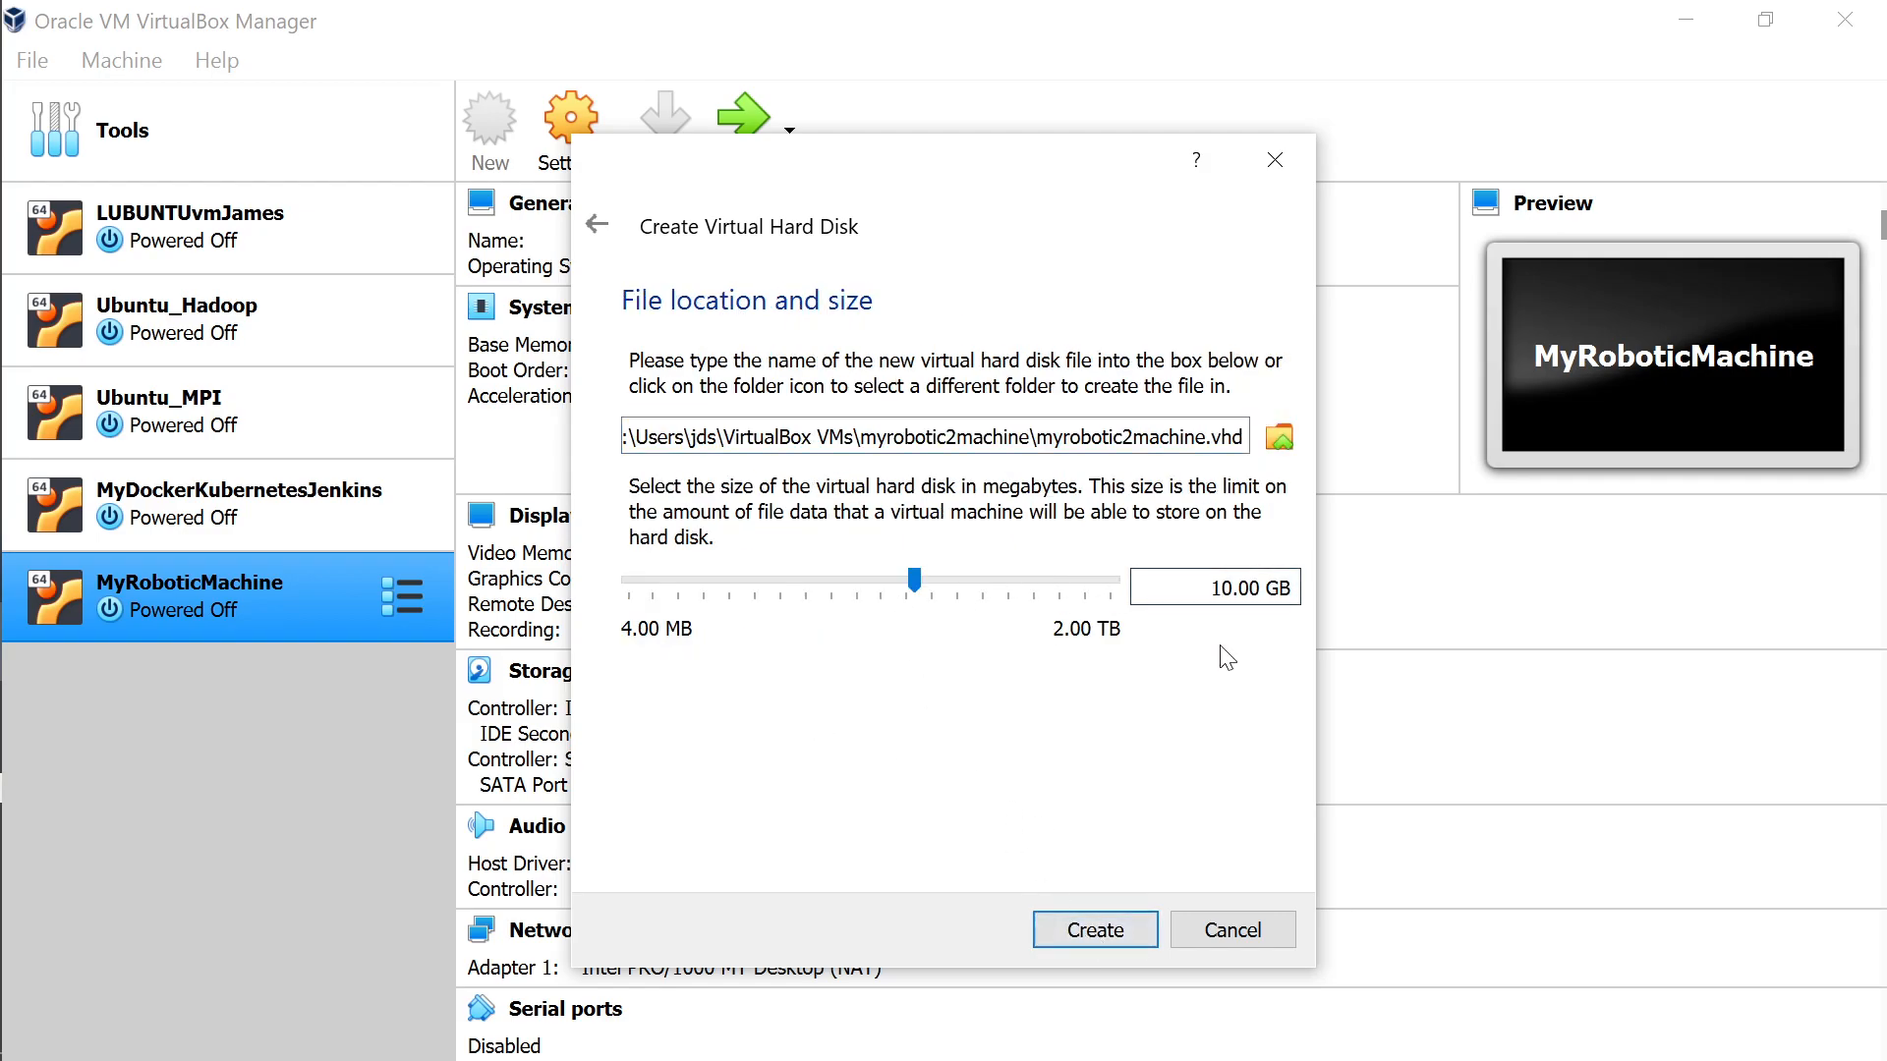
{"action": "key", "text": "BackSpace"}
{"action": "type", "text": "2"}
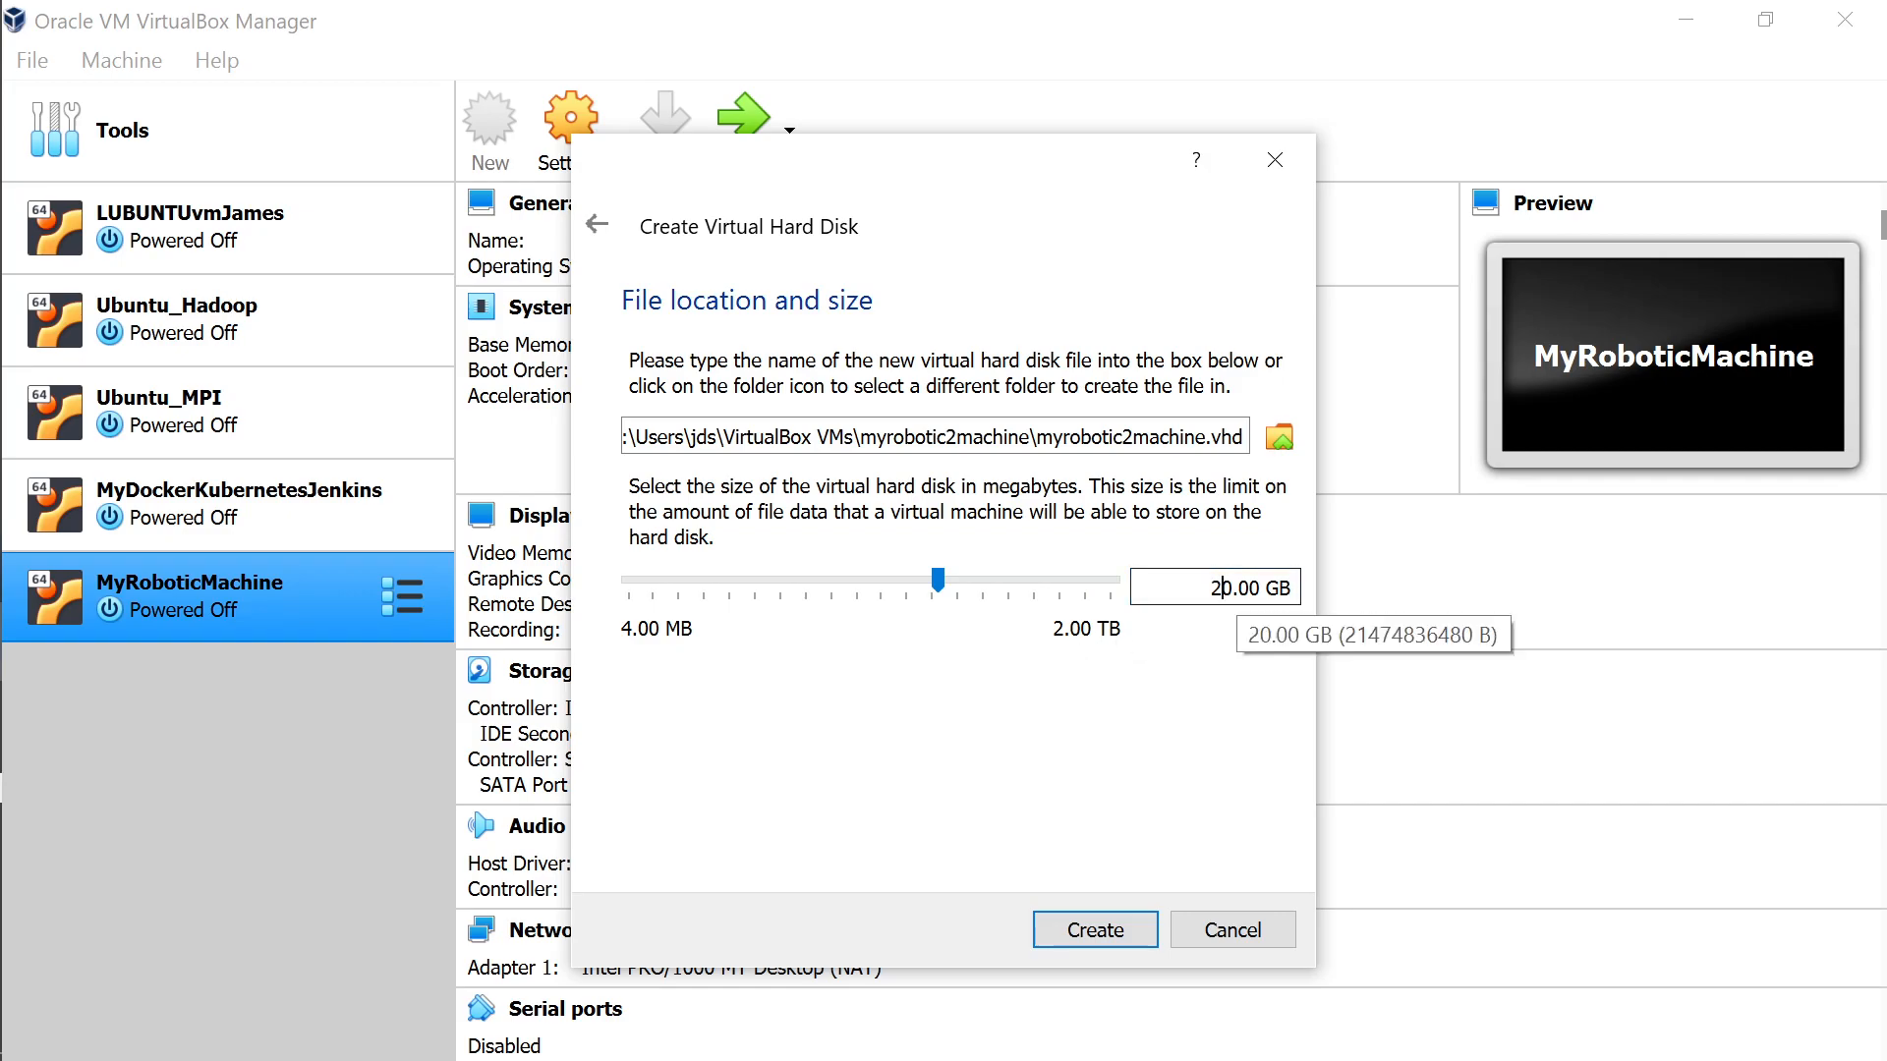
{"action": "left_click", "coordinate": [1095, 929]}
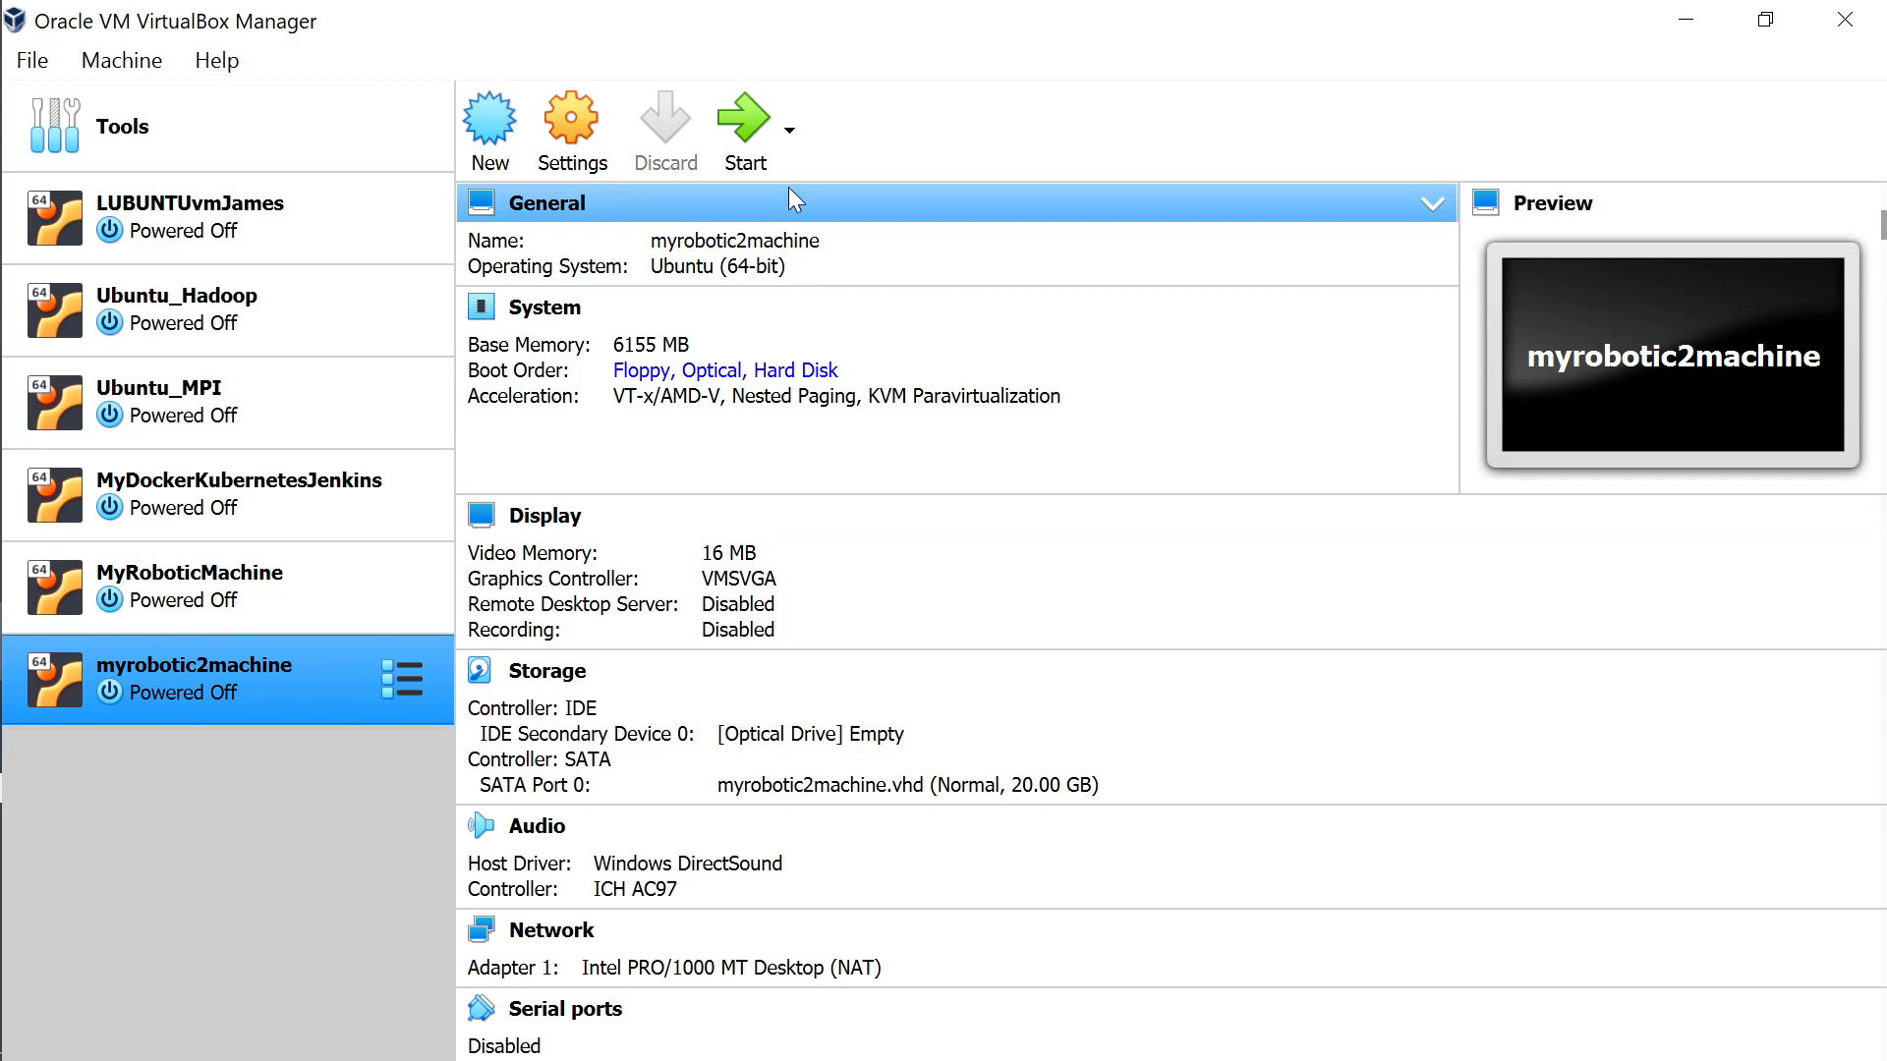
Start myrobotic2machine and browse for a start-up optical disk image.
{"action": "left_click", "coordinate": [757, 126]}
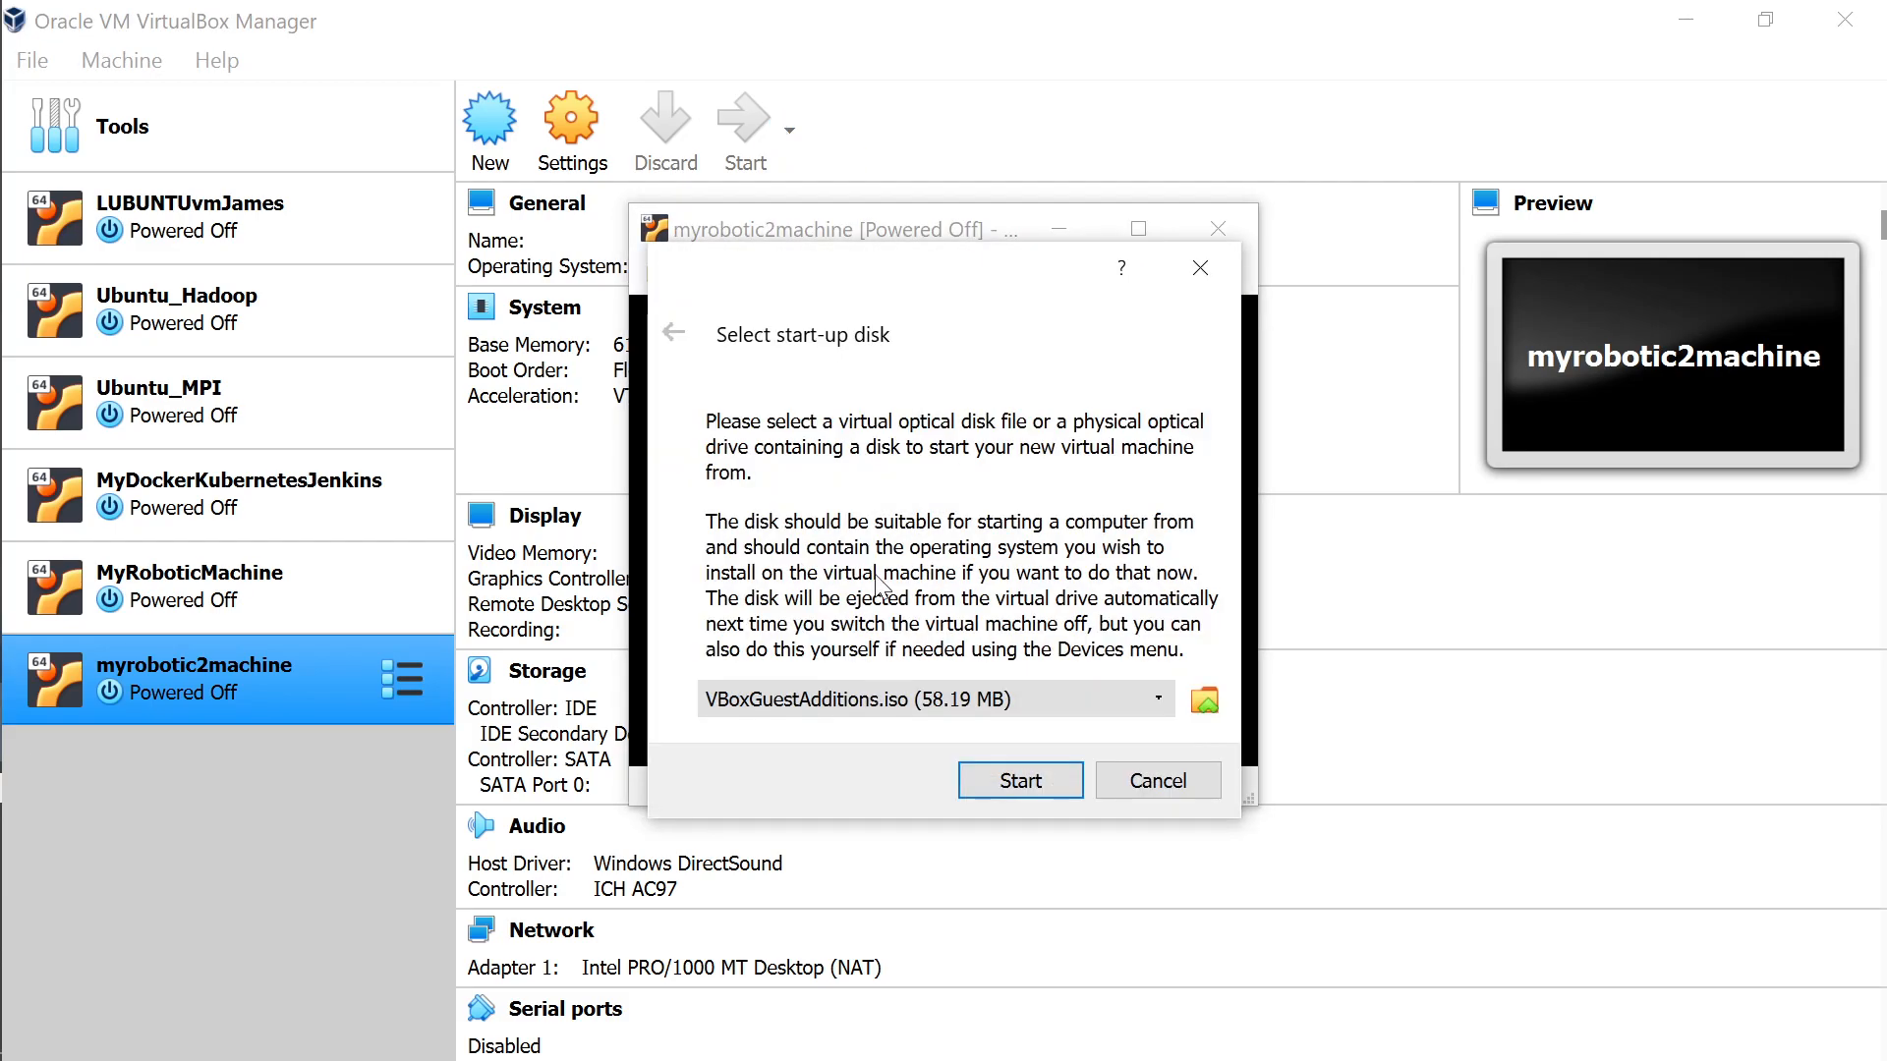
{"action": "left_click", "coordinate": [1160, 706]}
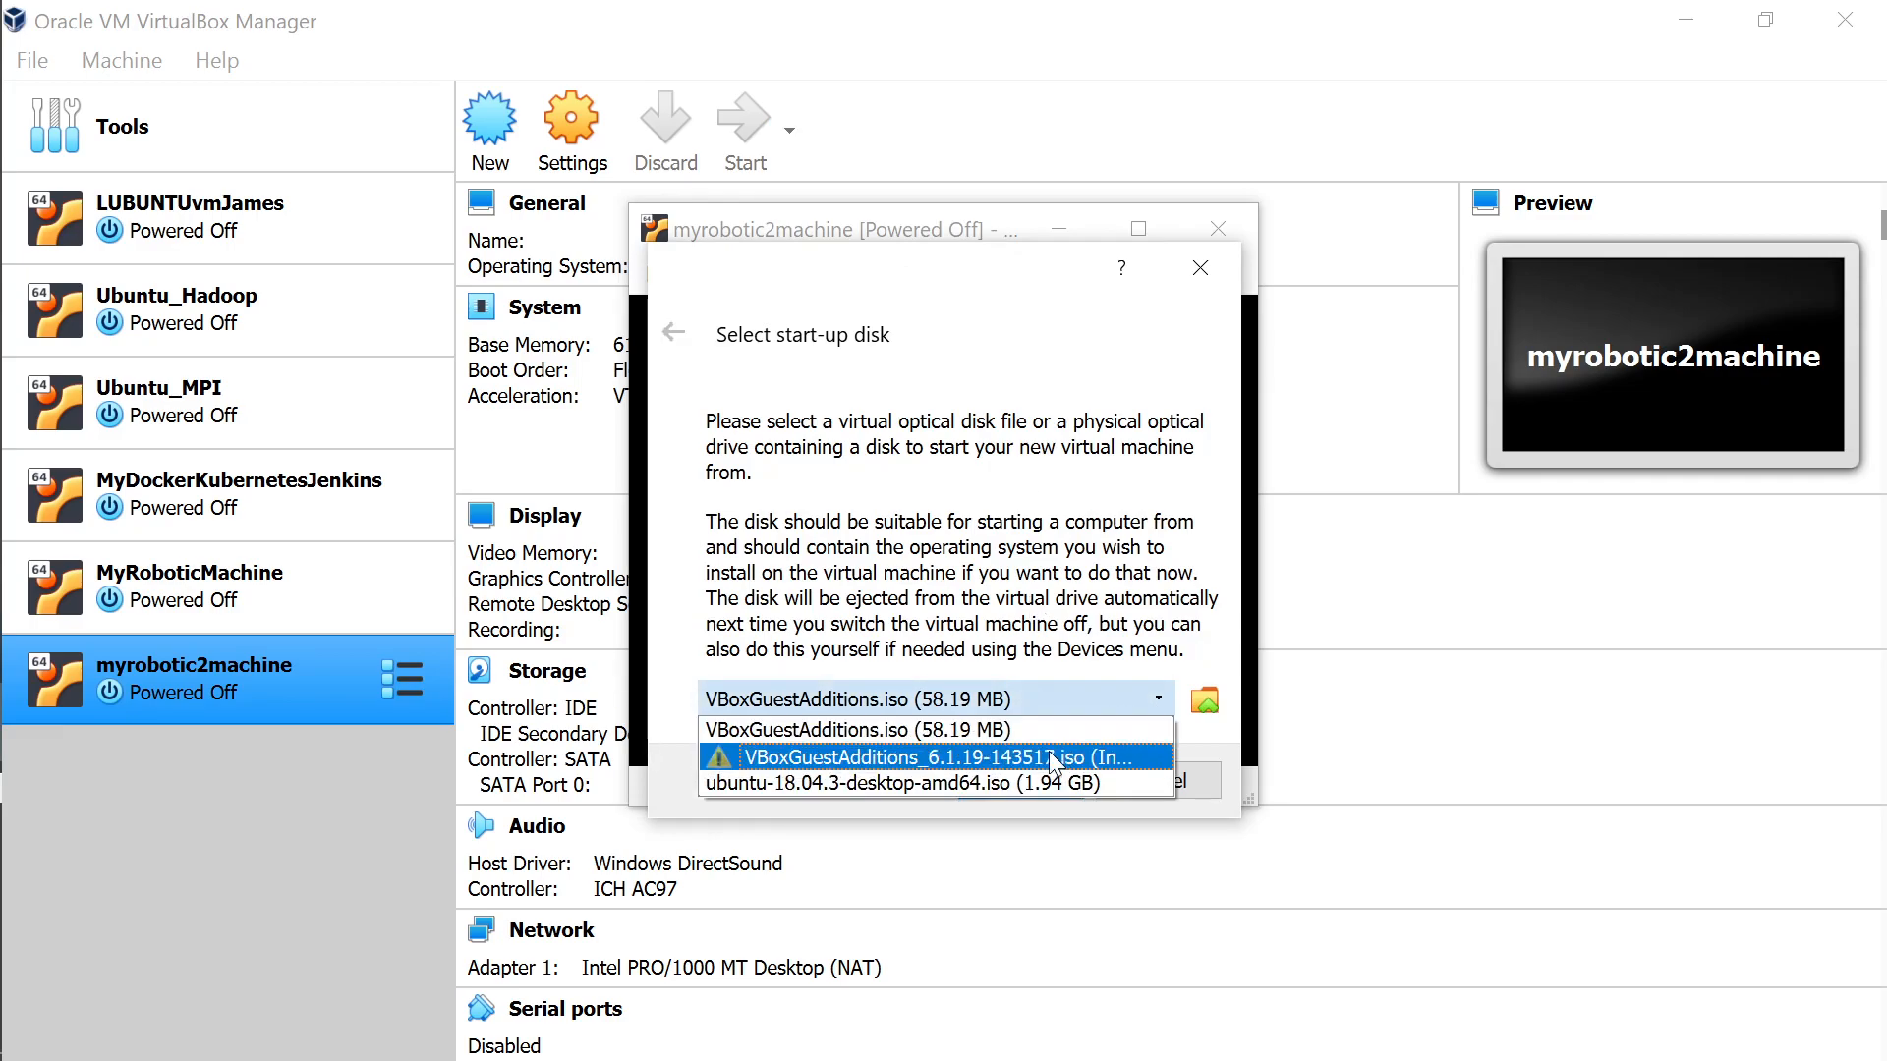
{"action": "left_click", "coordinate": [1130, 729]}
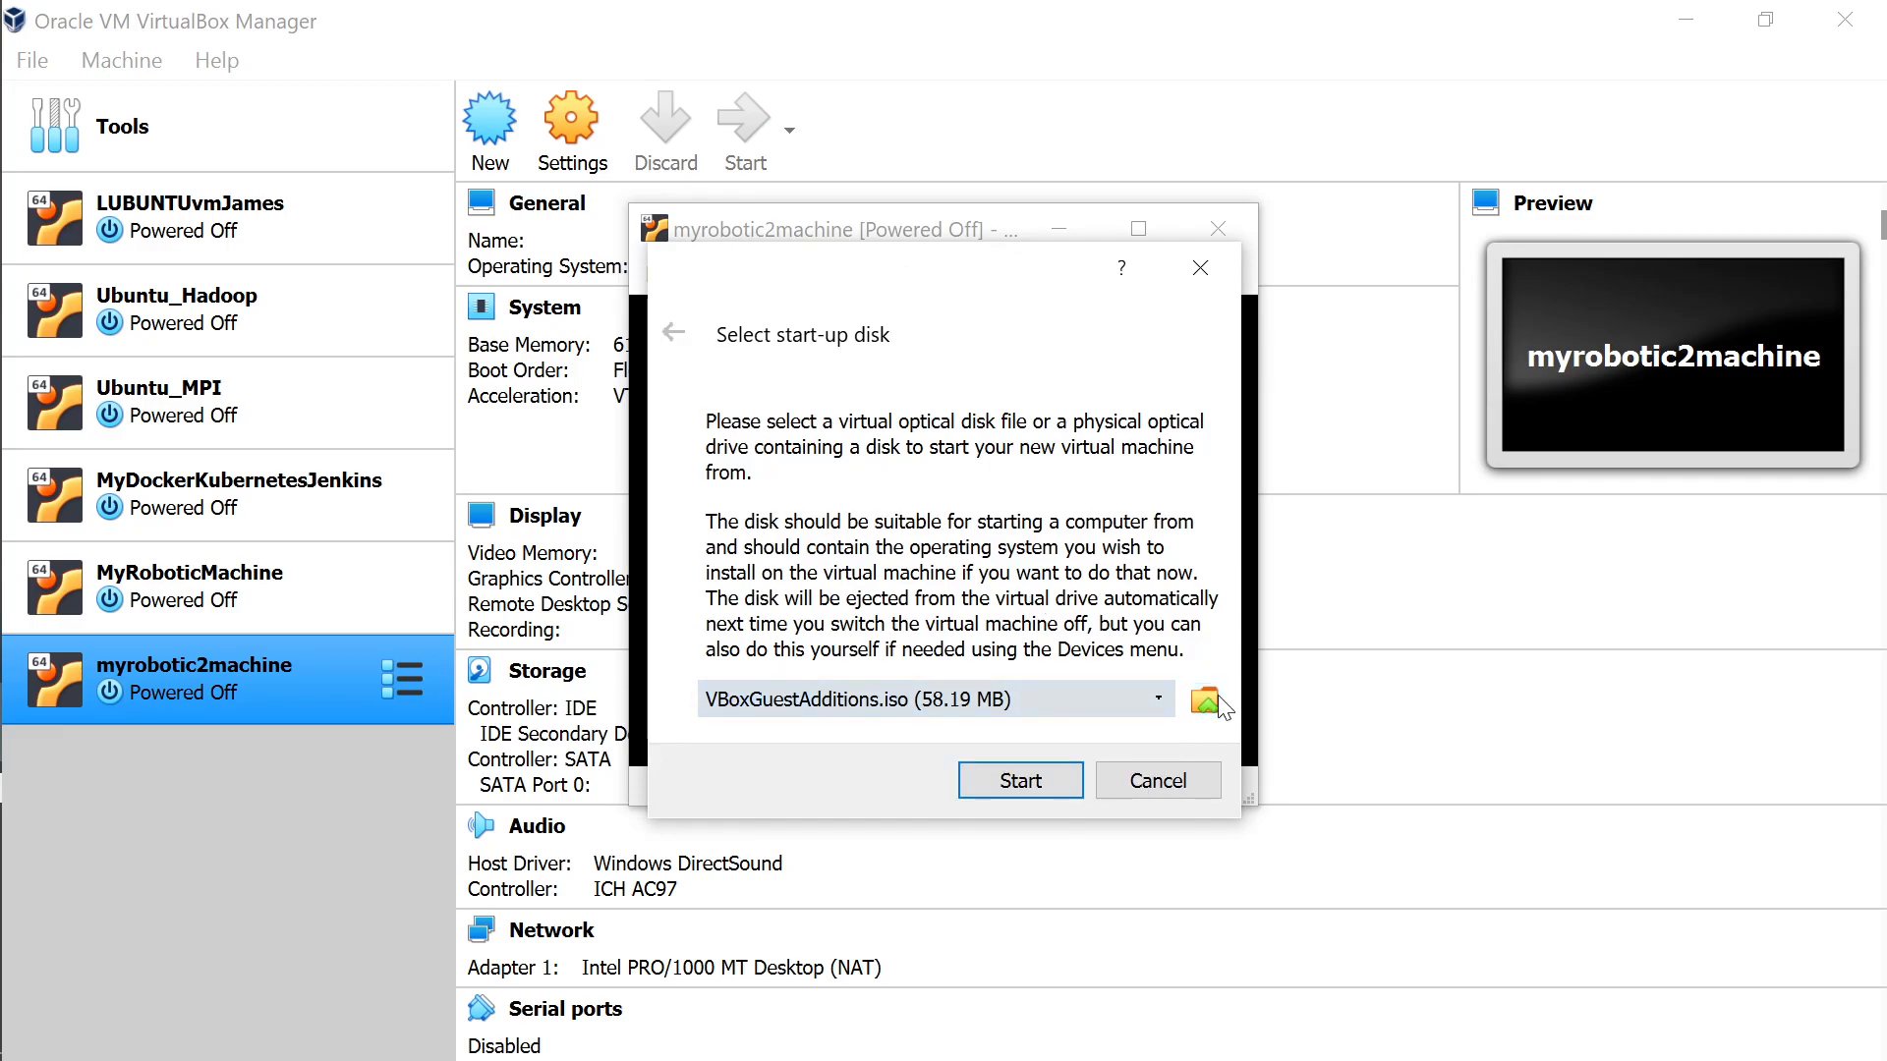
{"action": "left_click", "coordinate": [1217, 694]}
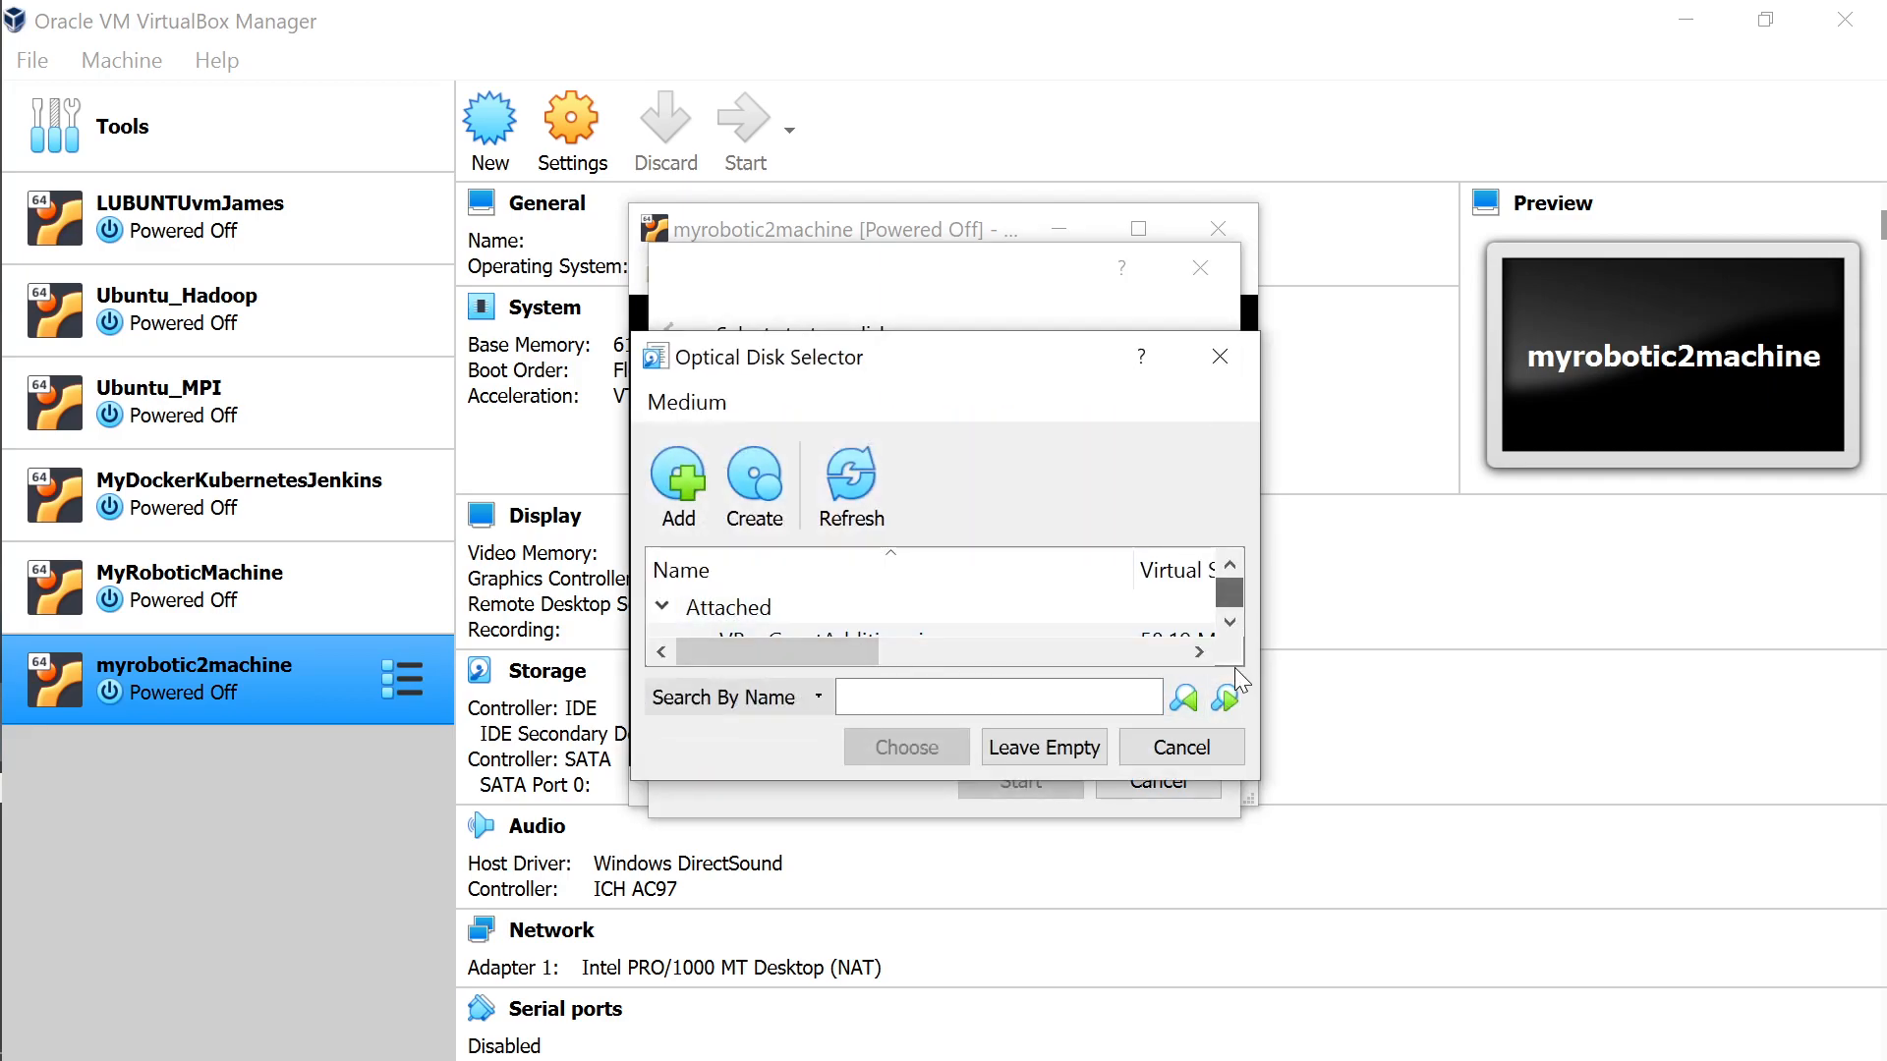
Navigate the file dialog to the E:\_JAMES\pers\software folder.
{"action": "left_click", "coordinate": [679, 482]}
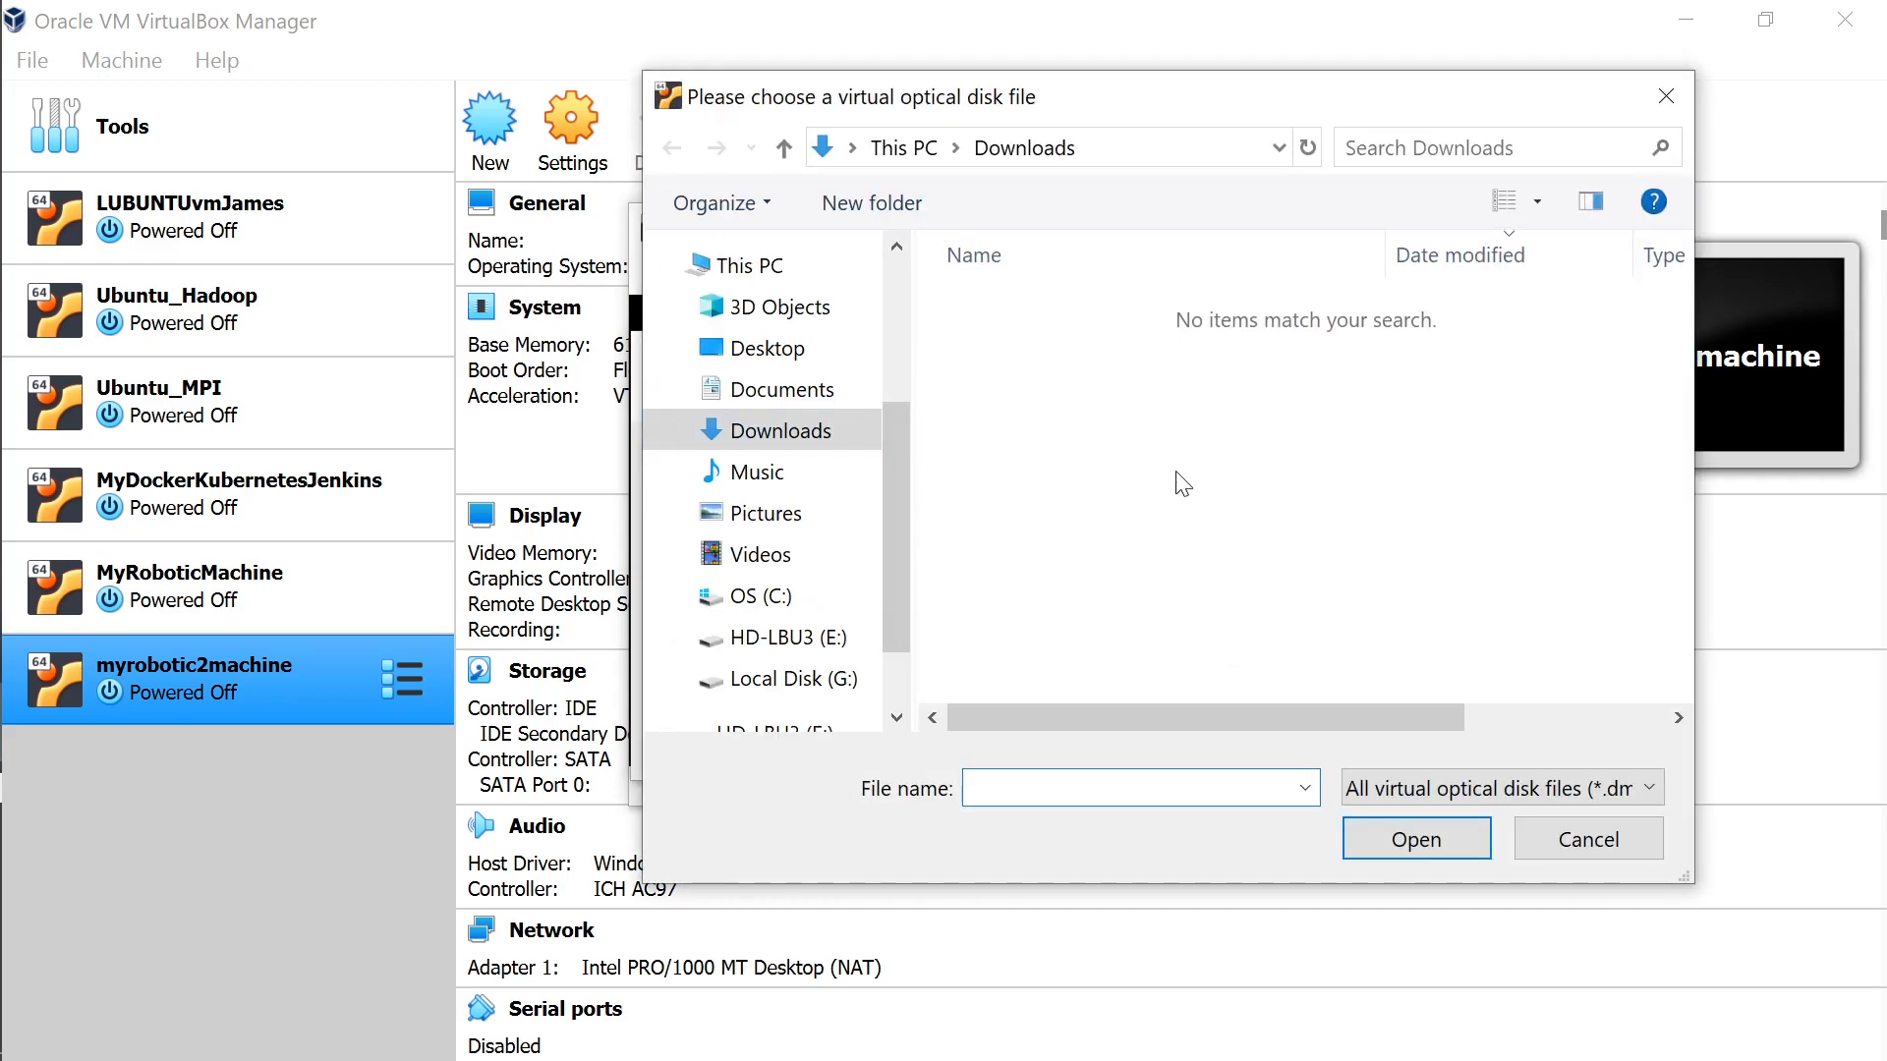
{"action": "left_click", "coordinate": [783, 637]}
{"action": "double_click", "coordinate": [1012, 261]}
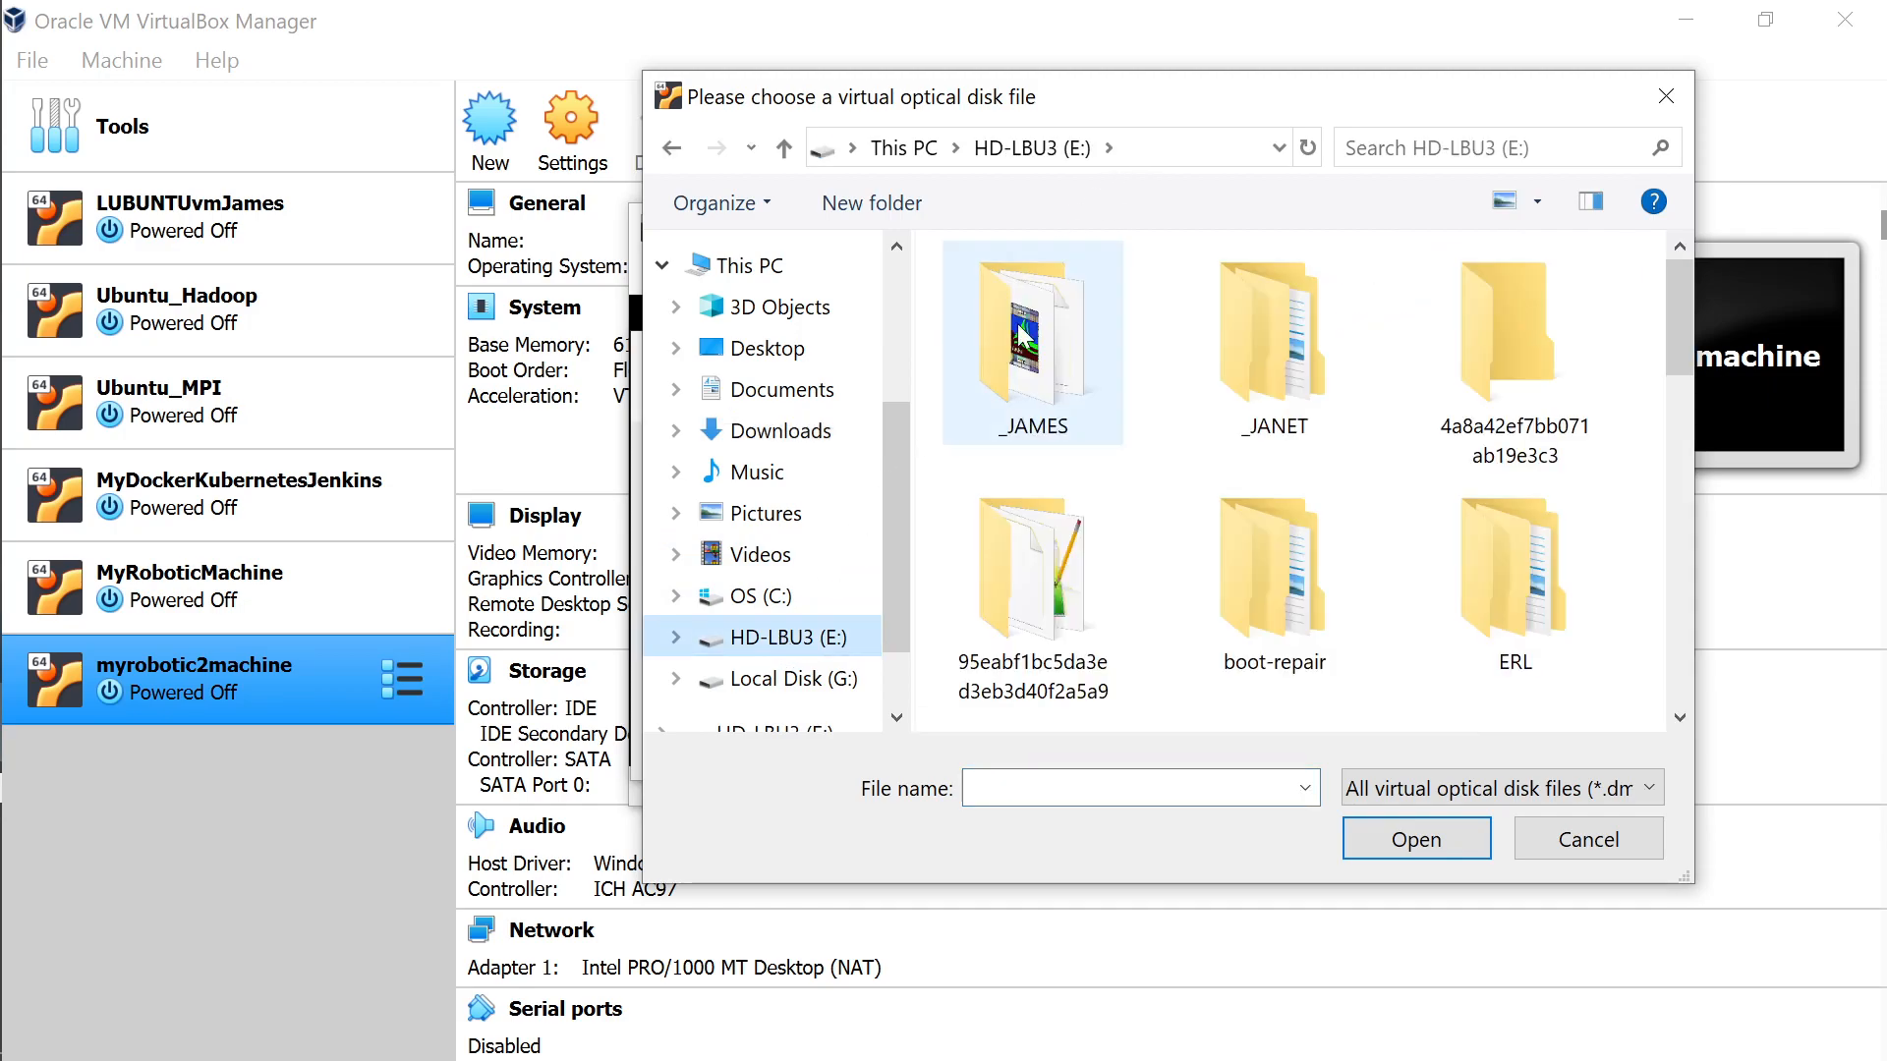
{"action": "left_click", "coordinate": [1194, 154]}
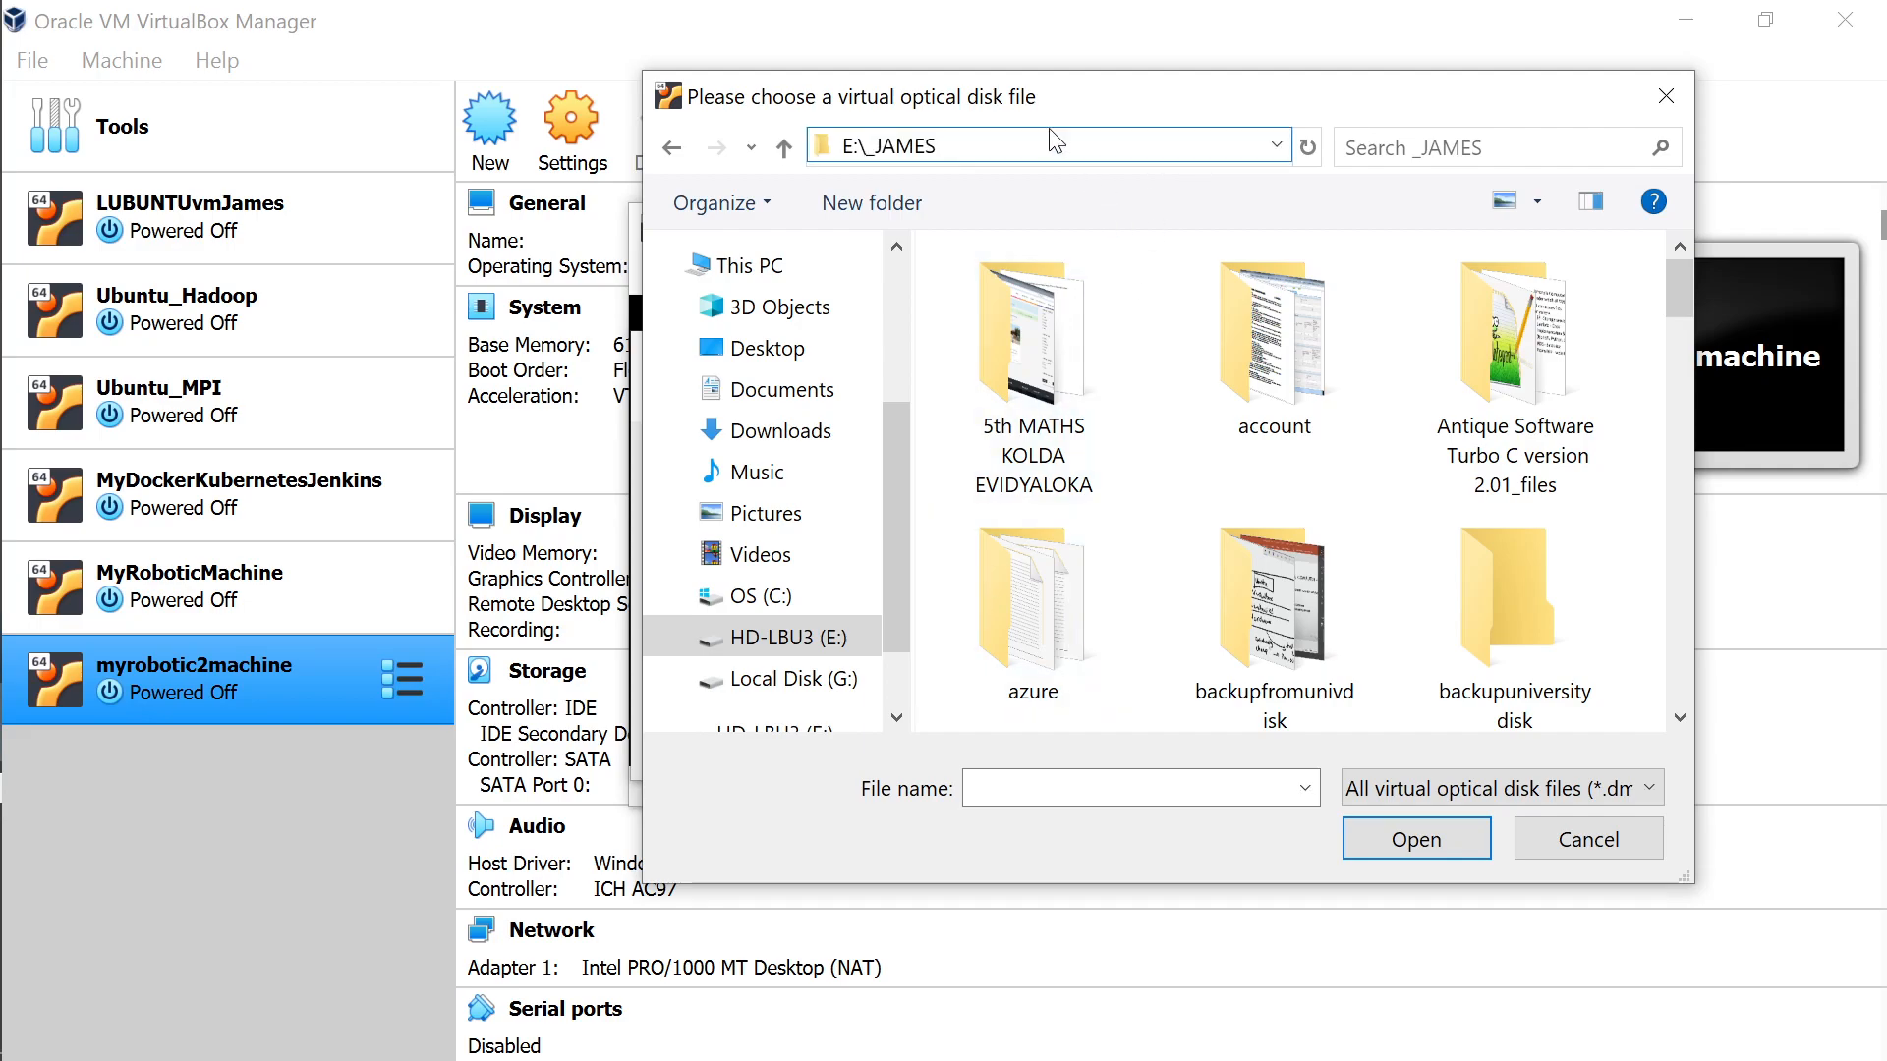
{"action": "type", "text": "\\pers\\software"}
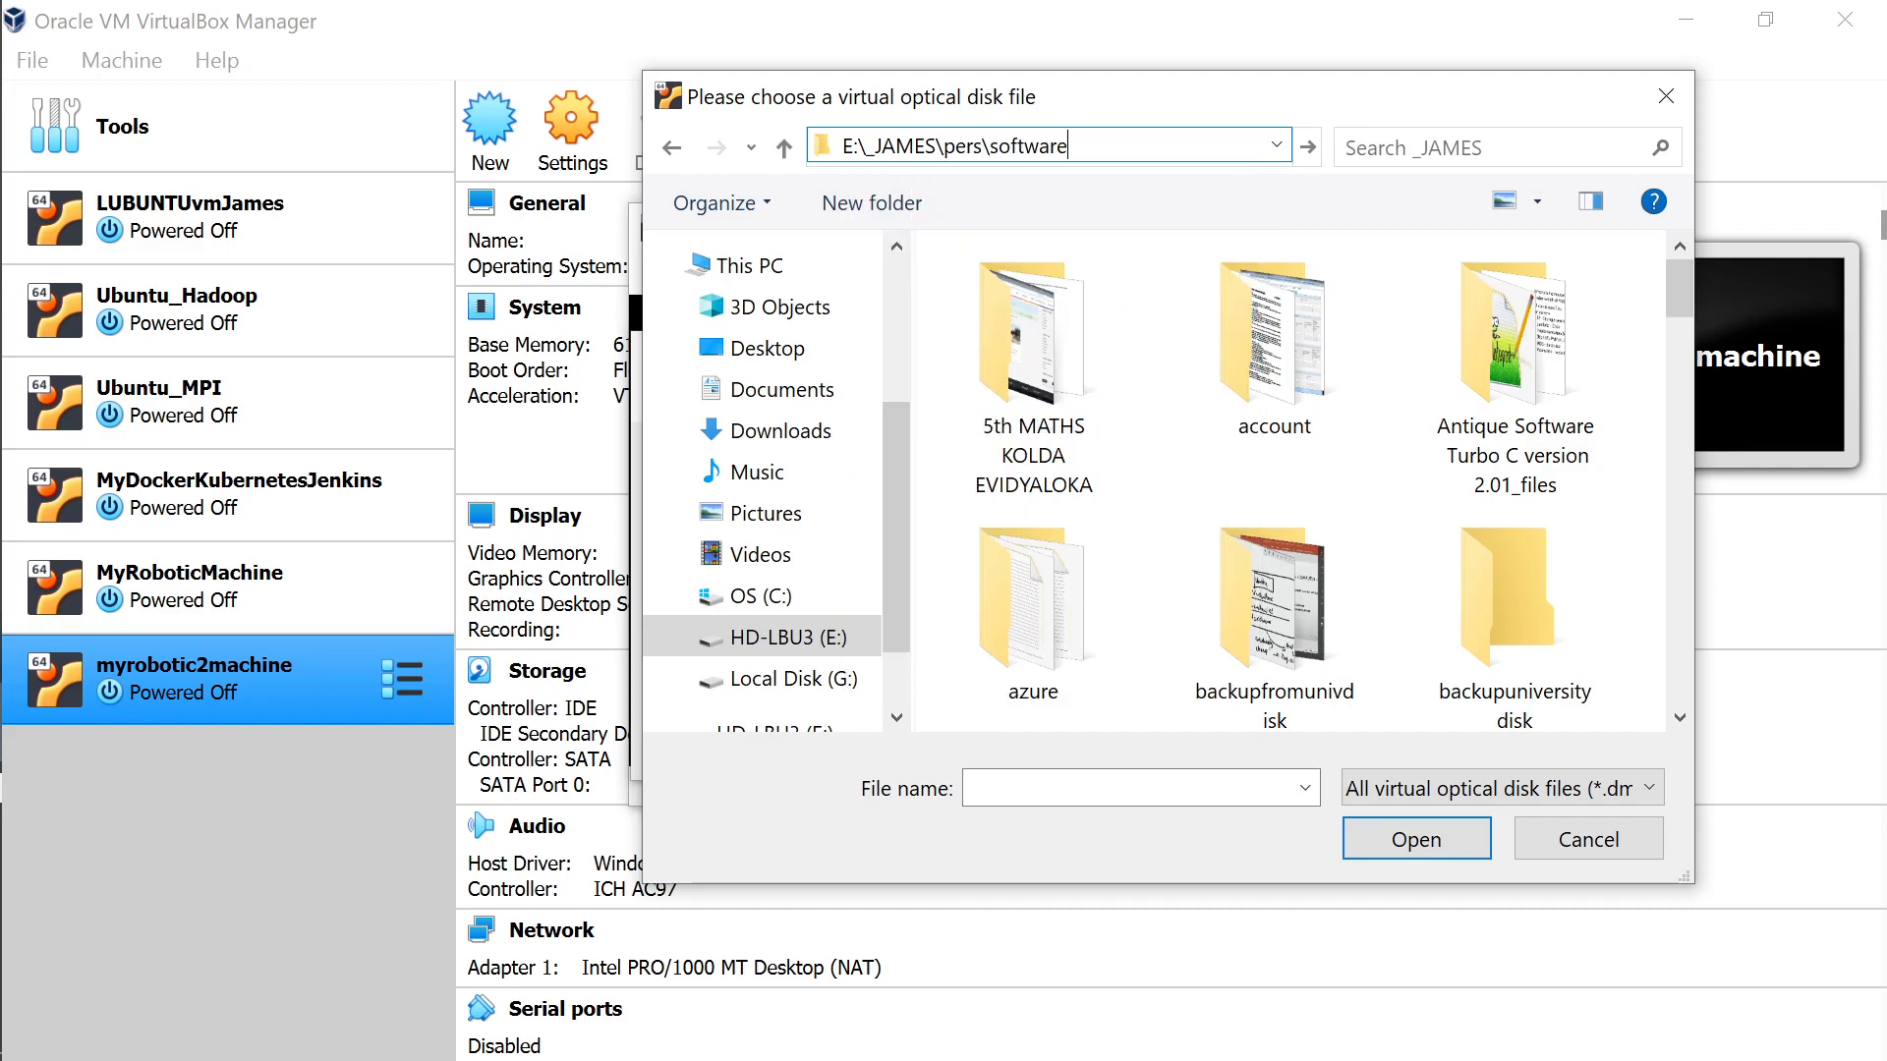
{"action": "key", "text": "Return"}
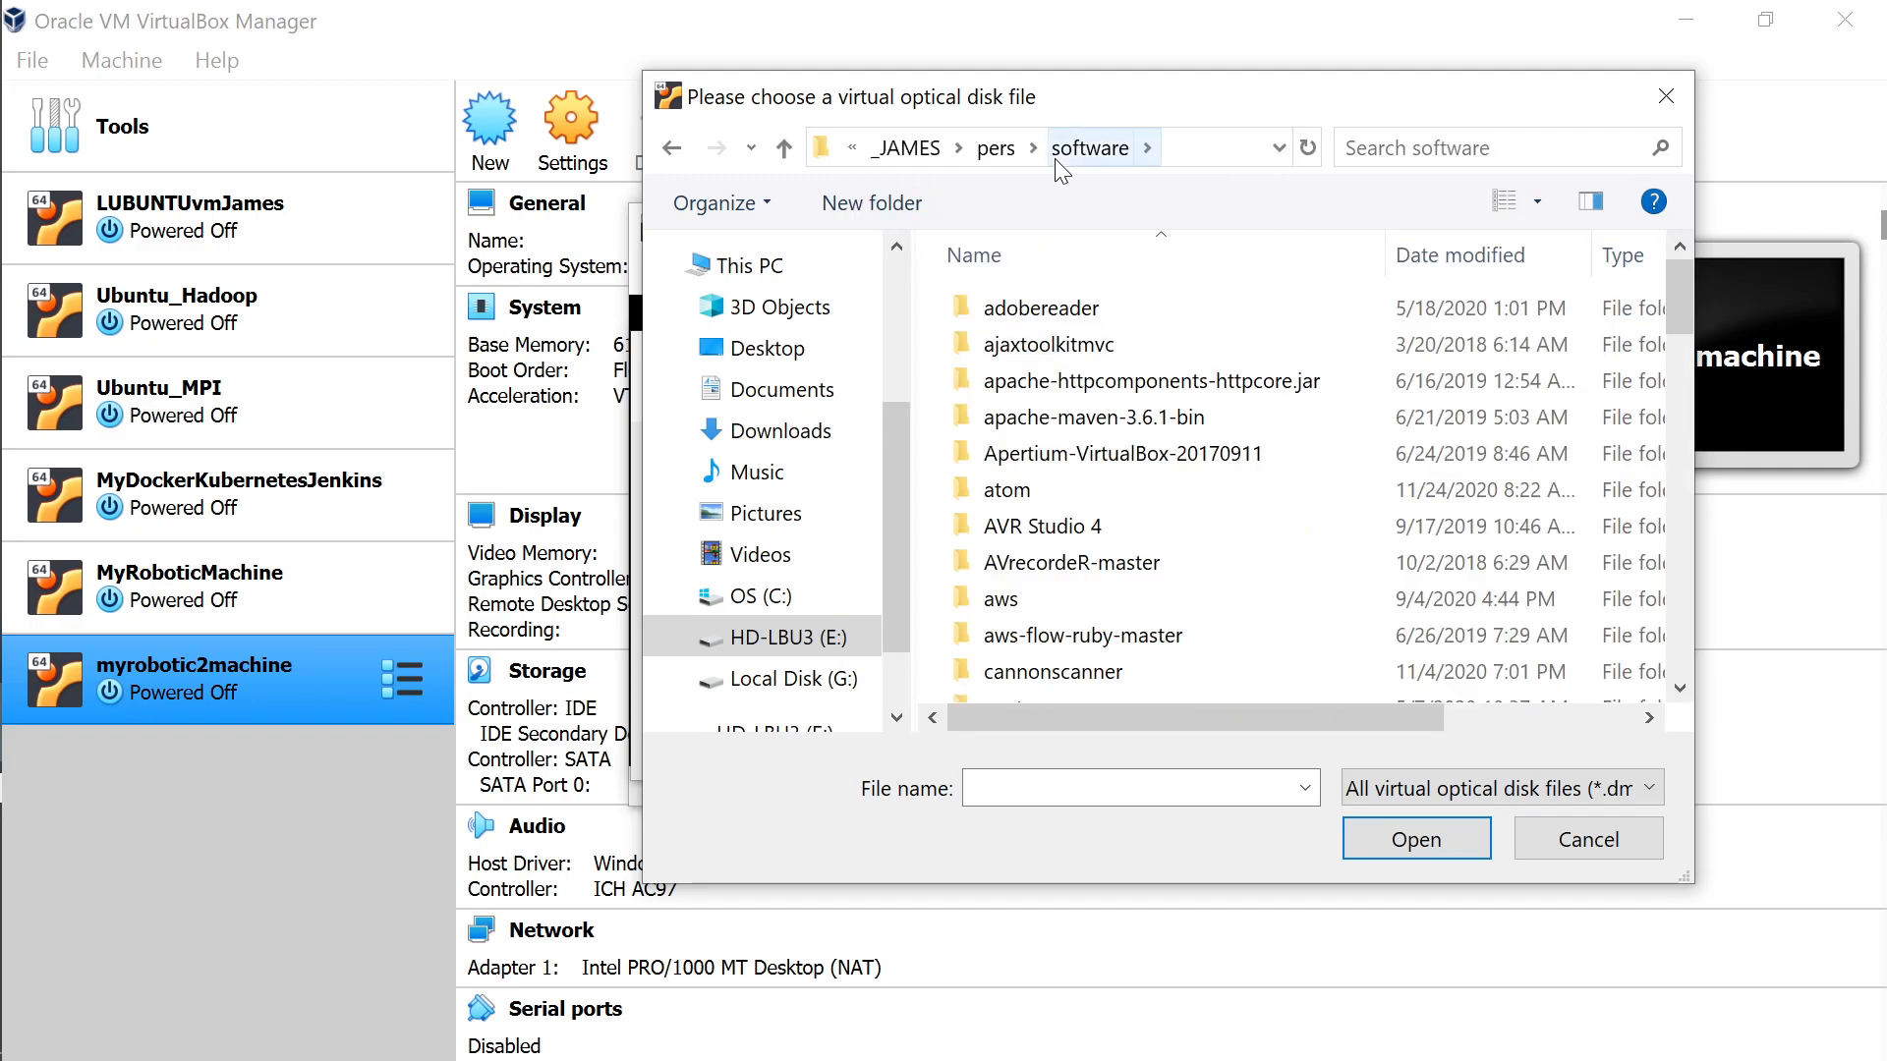
Select and open the ubuntu-18.04.2-desktop-amd64 disc image.
{"action": "left_click_drag", "start_coordinate": [1672, 297], "coordinate": [1707, 647]}
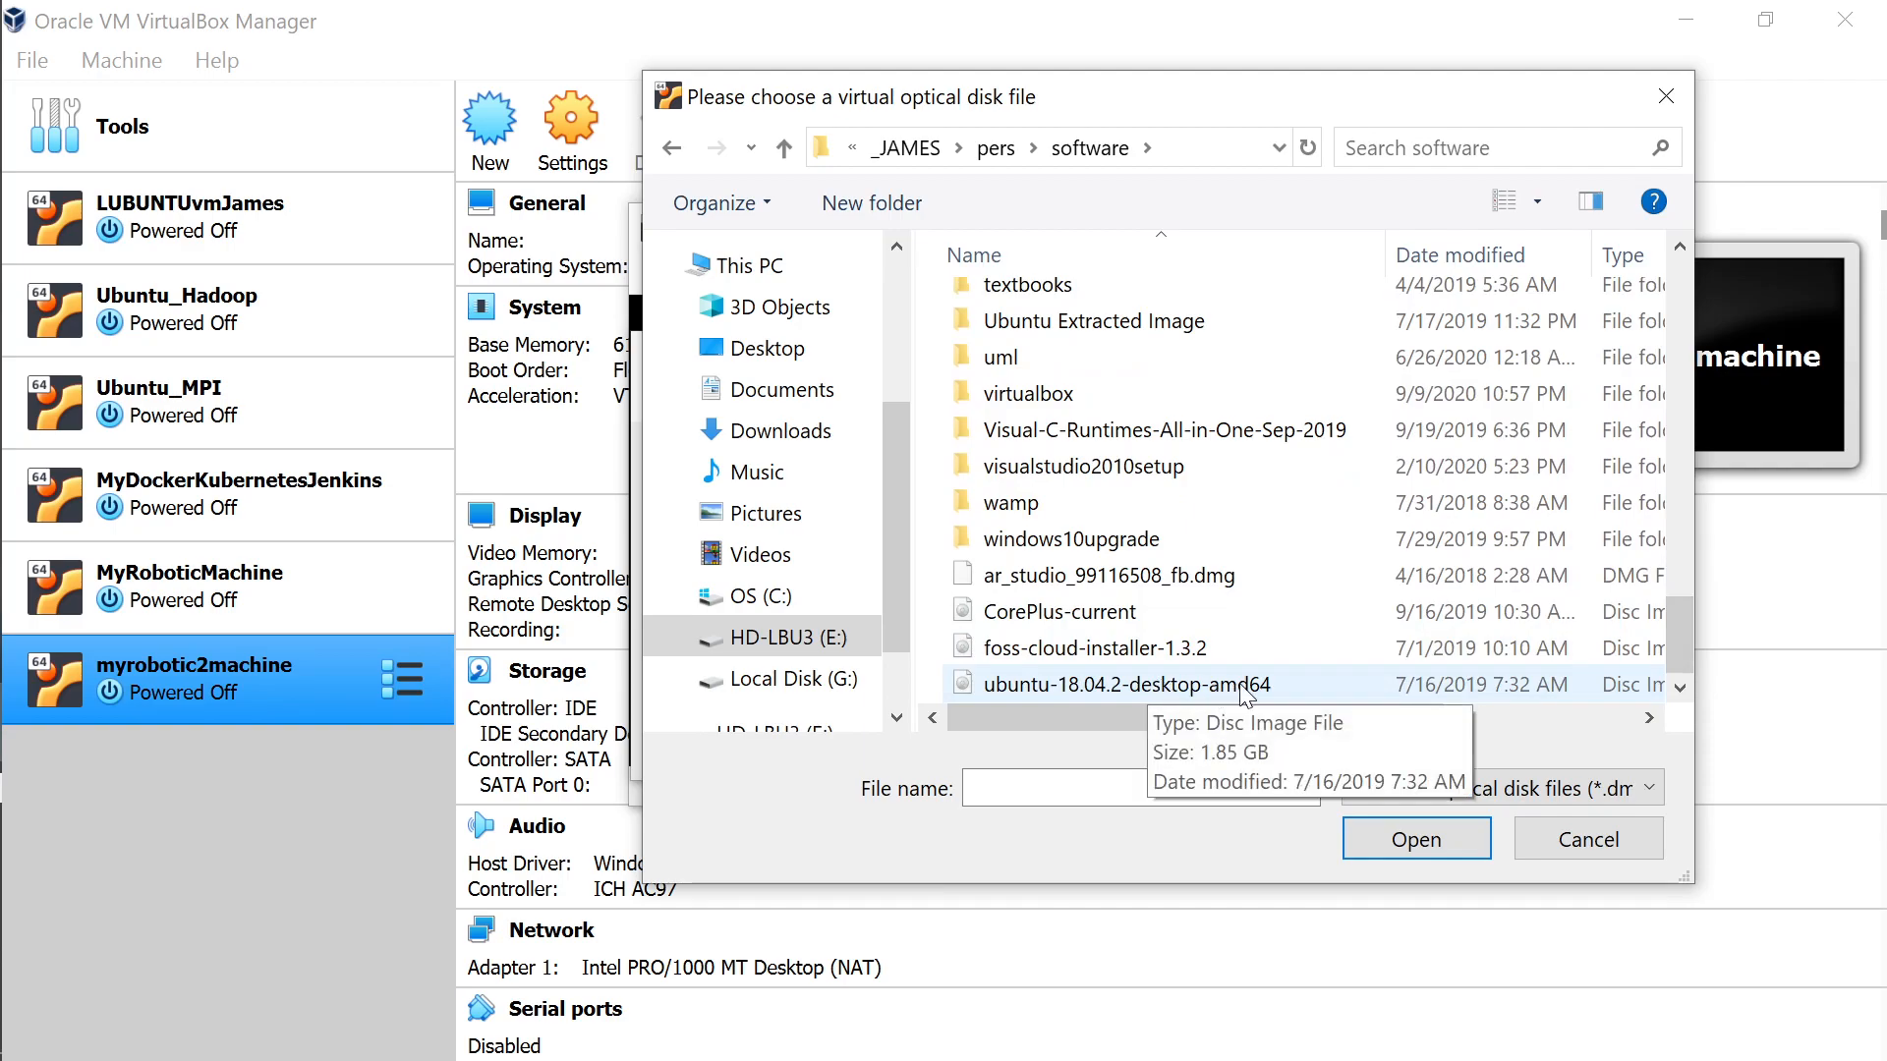
{"action": "left_click", "coordinate": [1584, 720]}
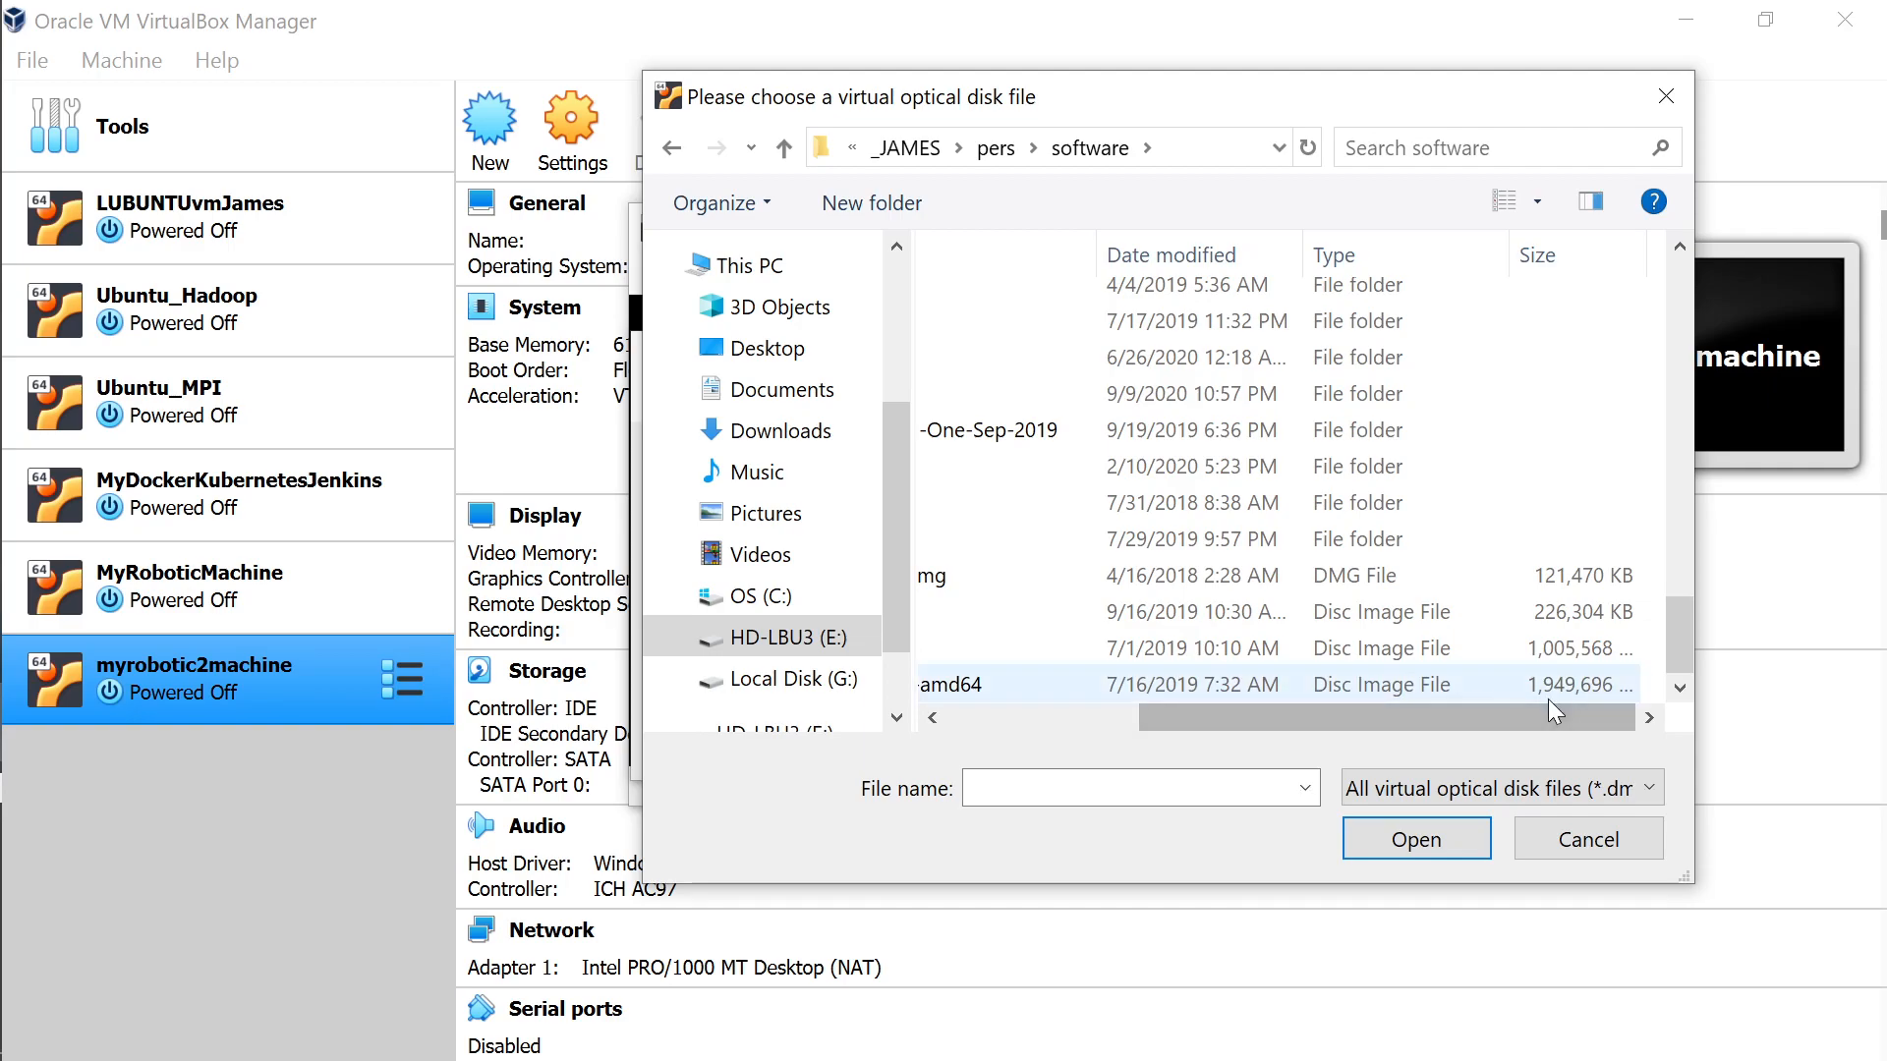
{"action": "left_click", "coordinate": [1014, 723]}
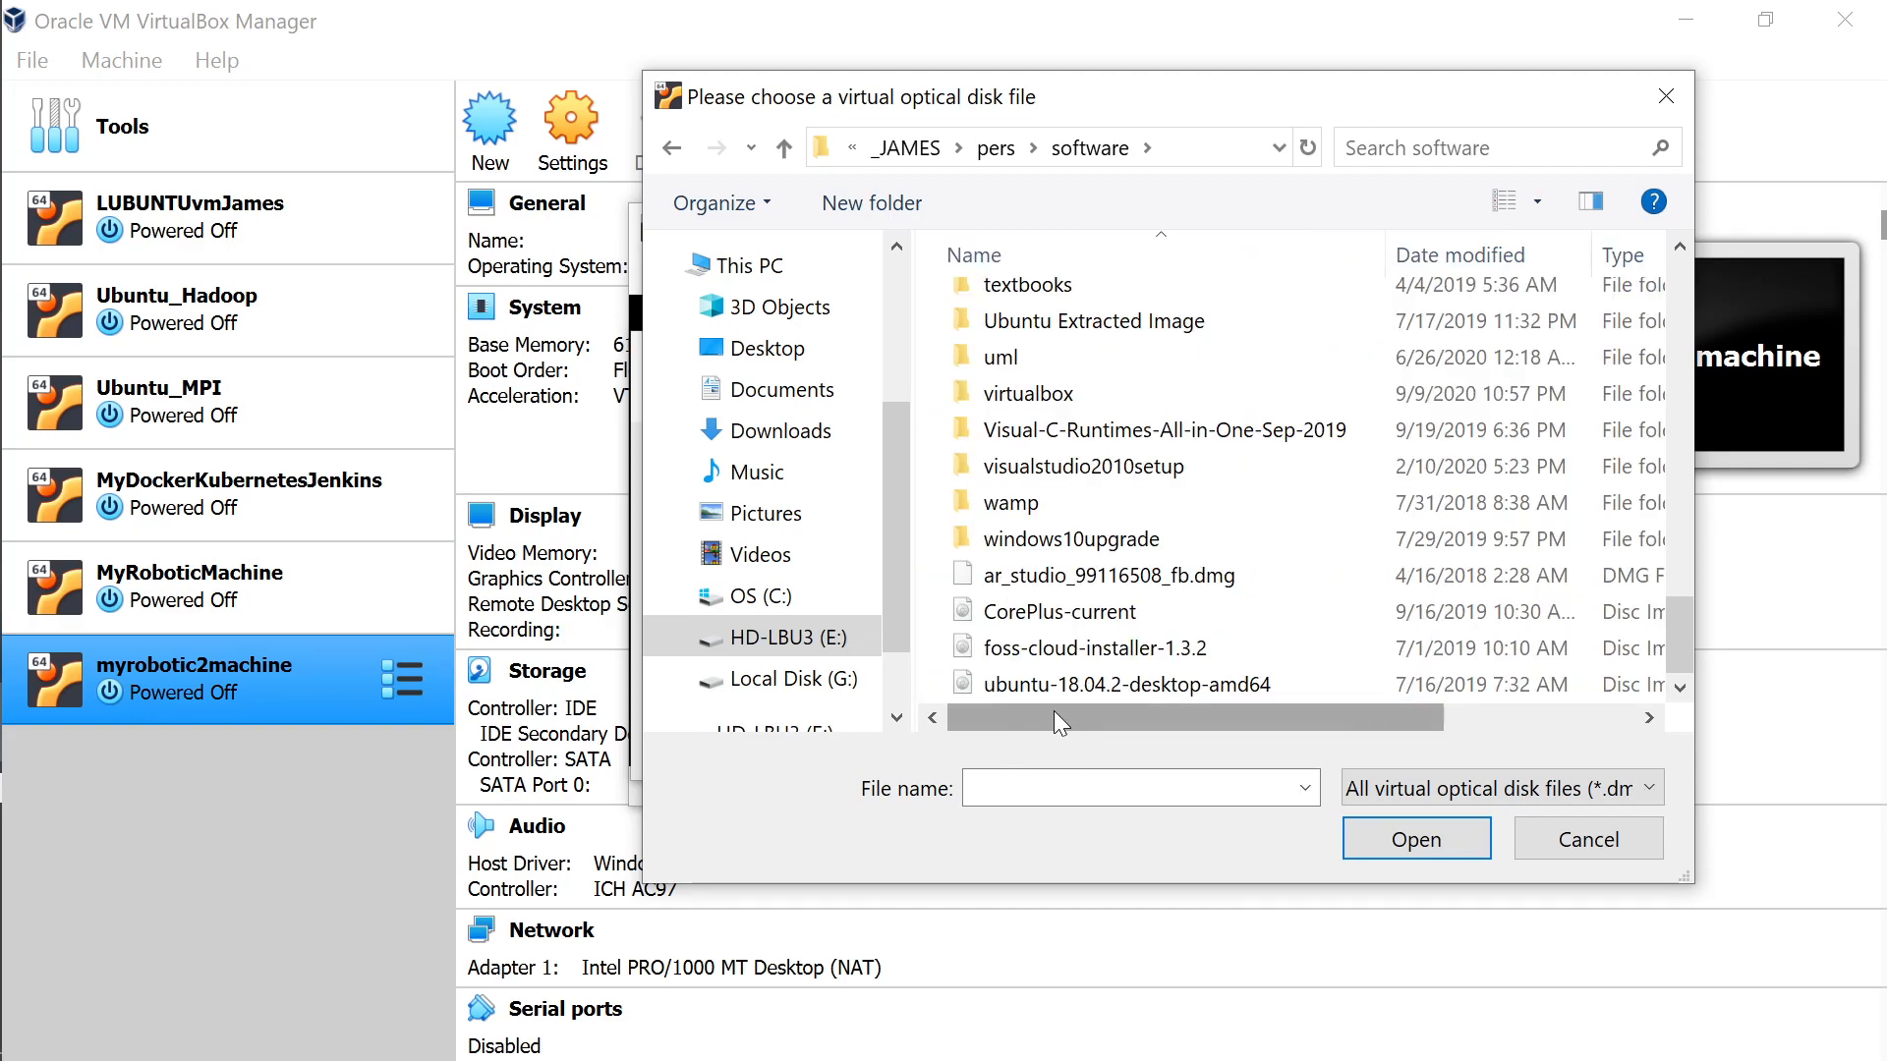
{"action": "left_click", "coordinate": [1137, 692]}
{"action": "left_click", "coordinate": [1417, 845]}
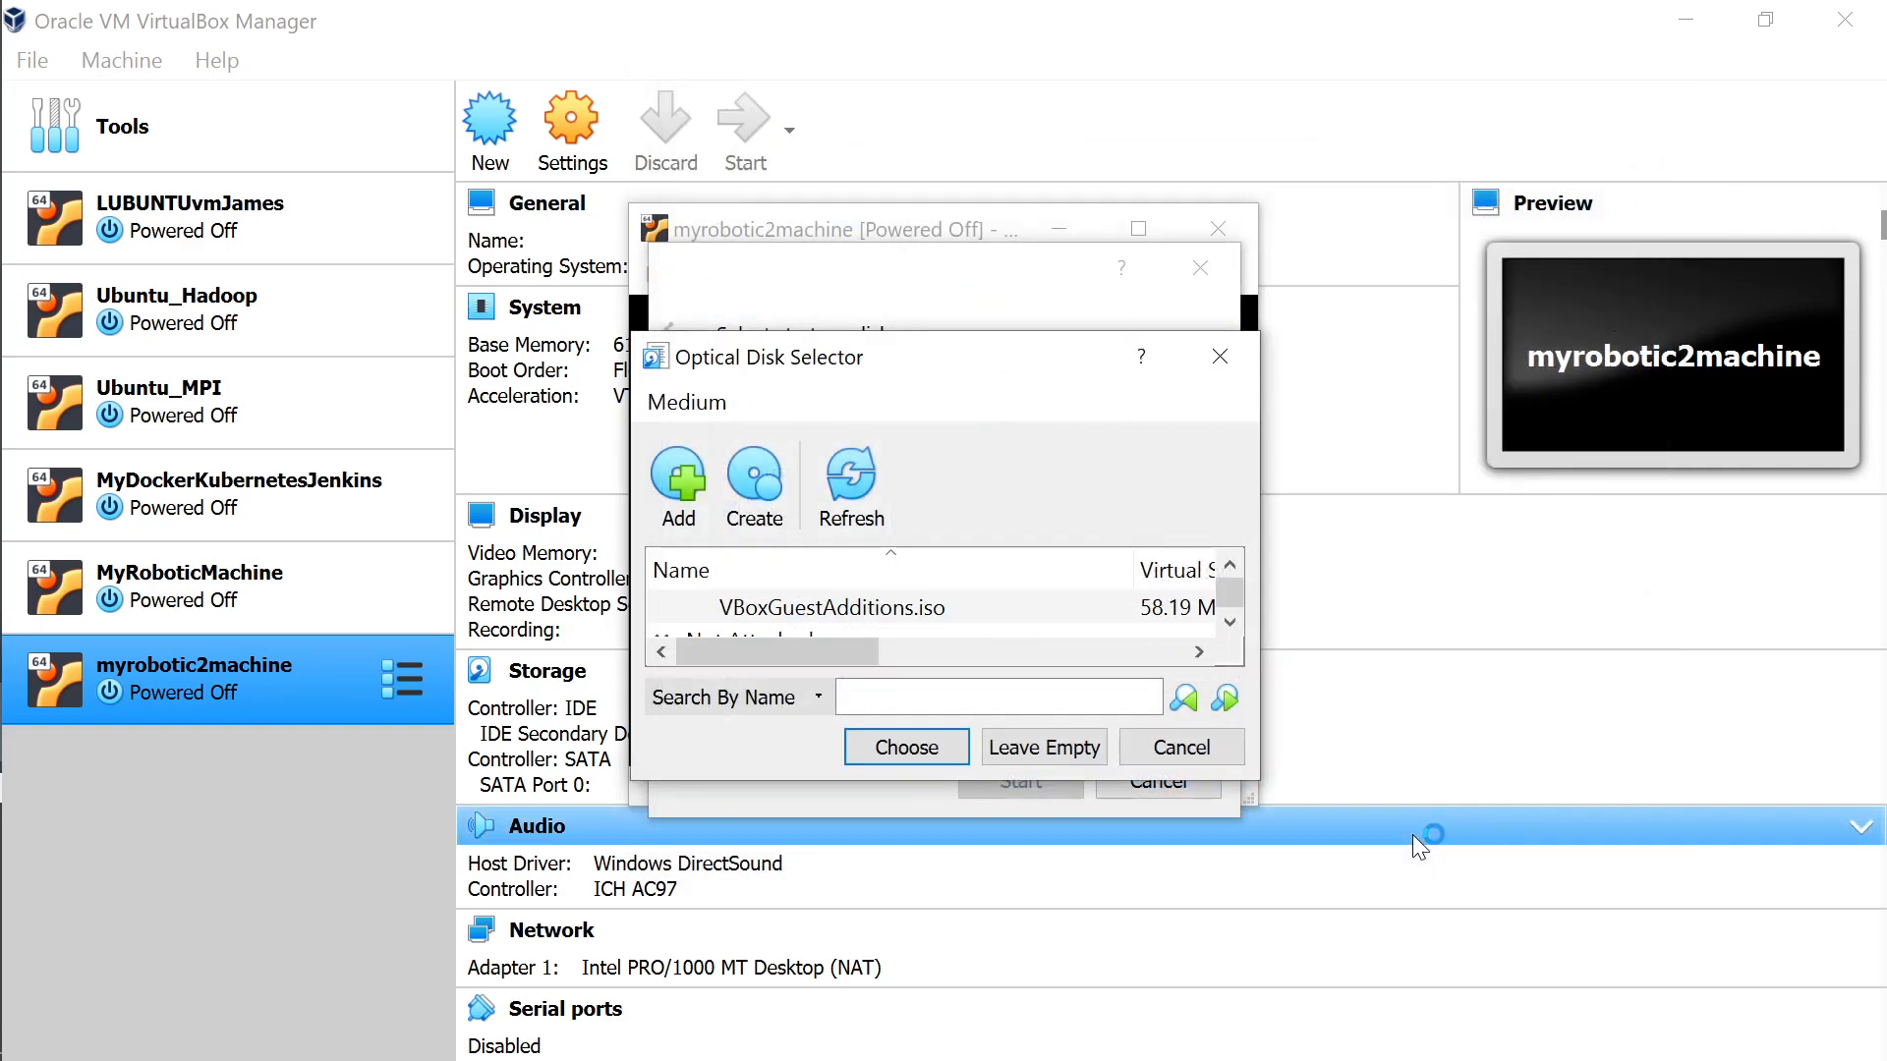
Boot myrobotic2machine from ubuntu-18.04.3-desktop-amd64.iso and move the VM window aside.
{"action": "left_click", "coordinate": [1230, 623]}
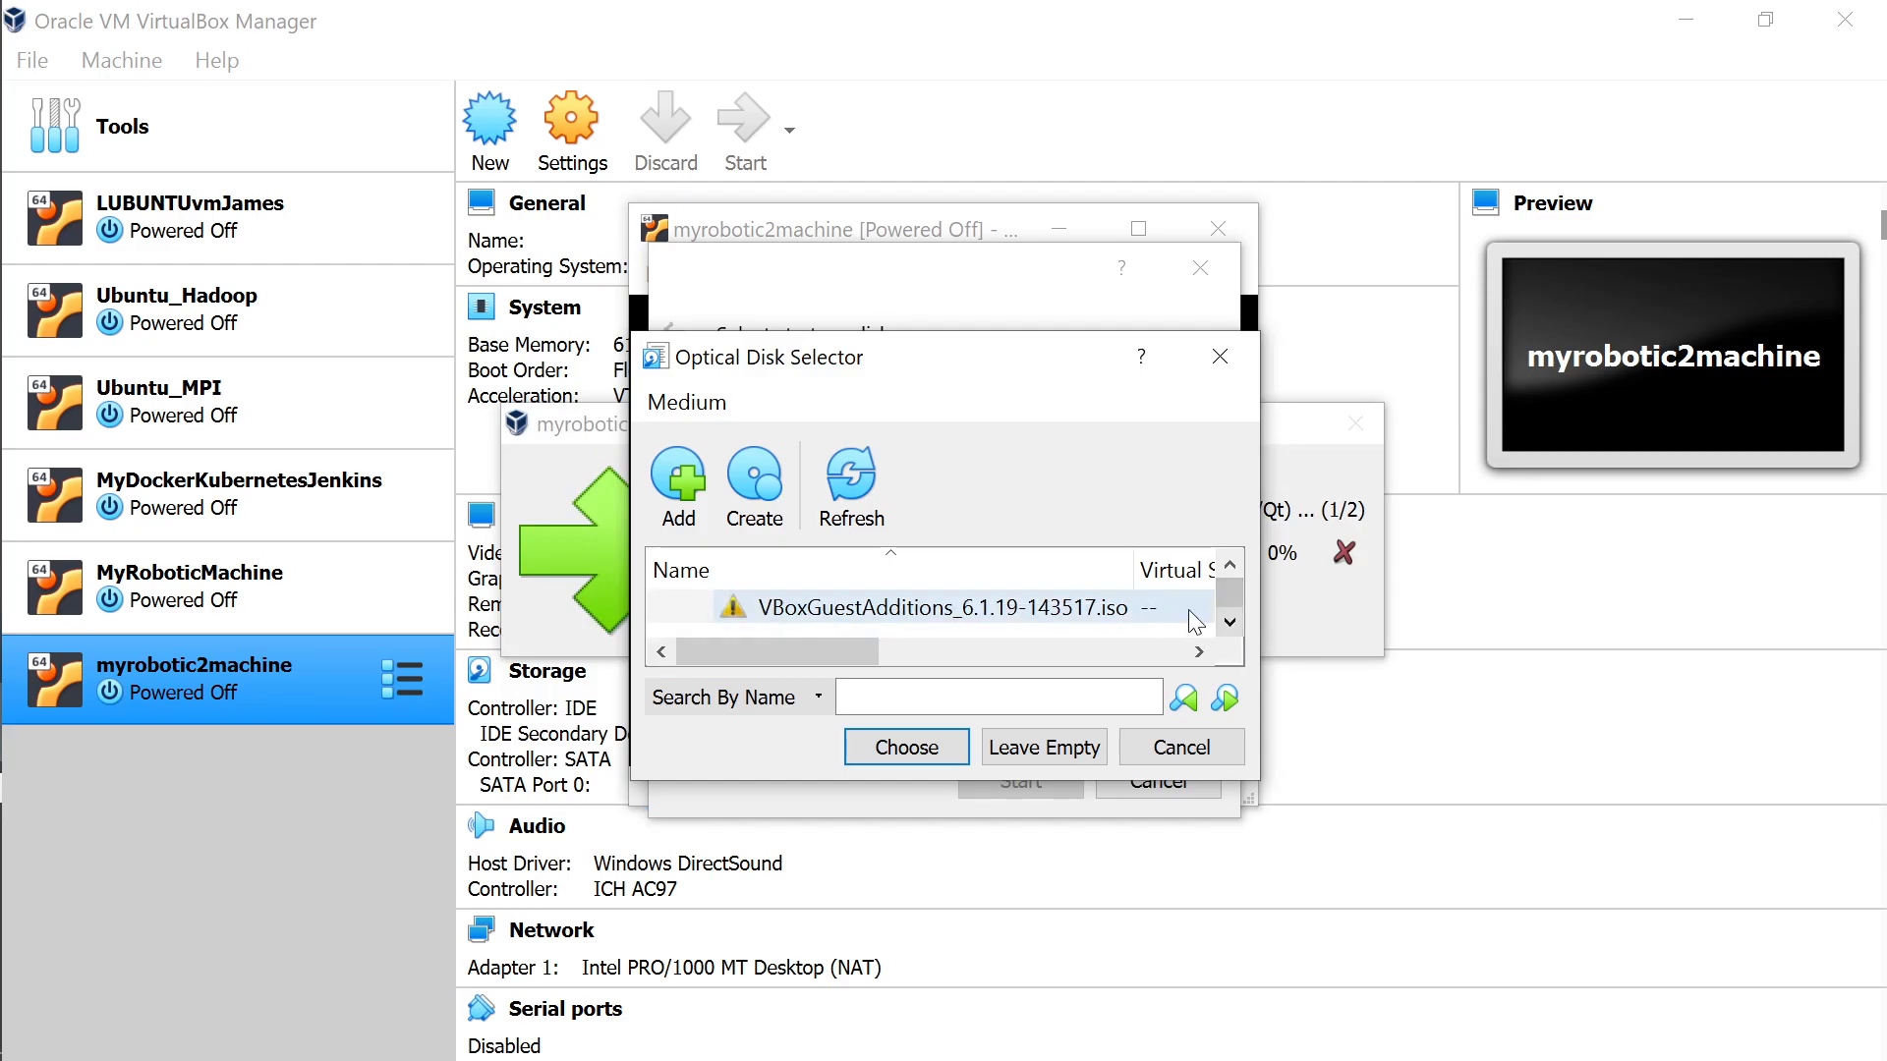
{"action": "left_click", "coordinate": [1232, 563]}
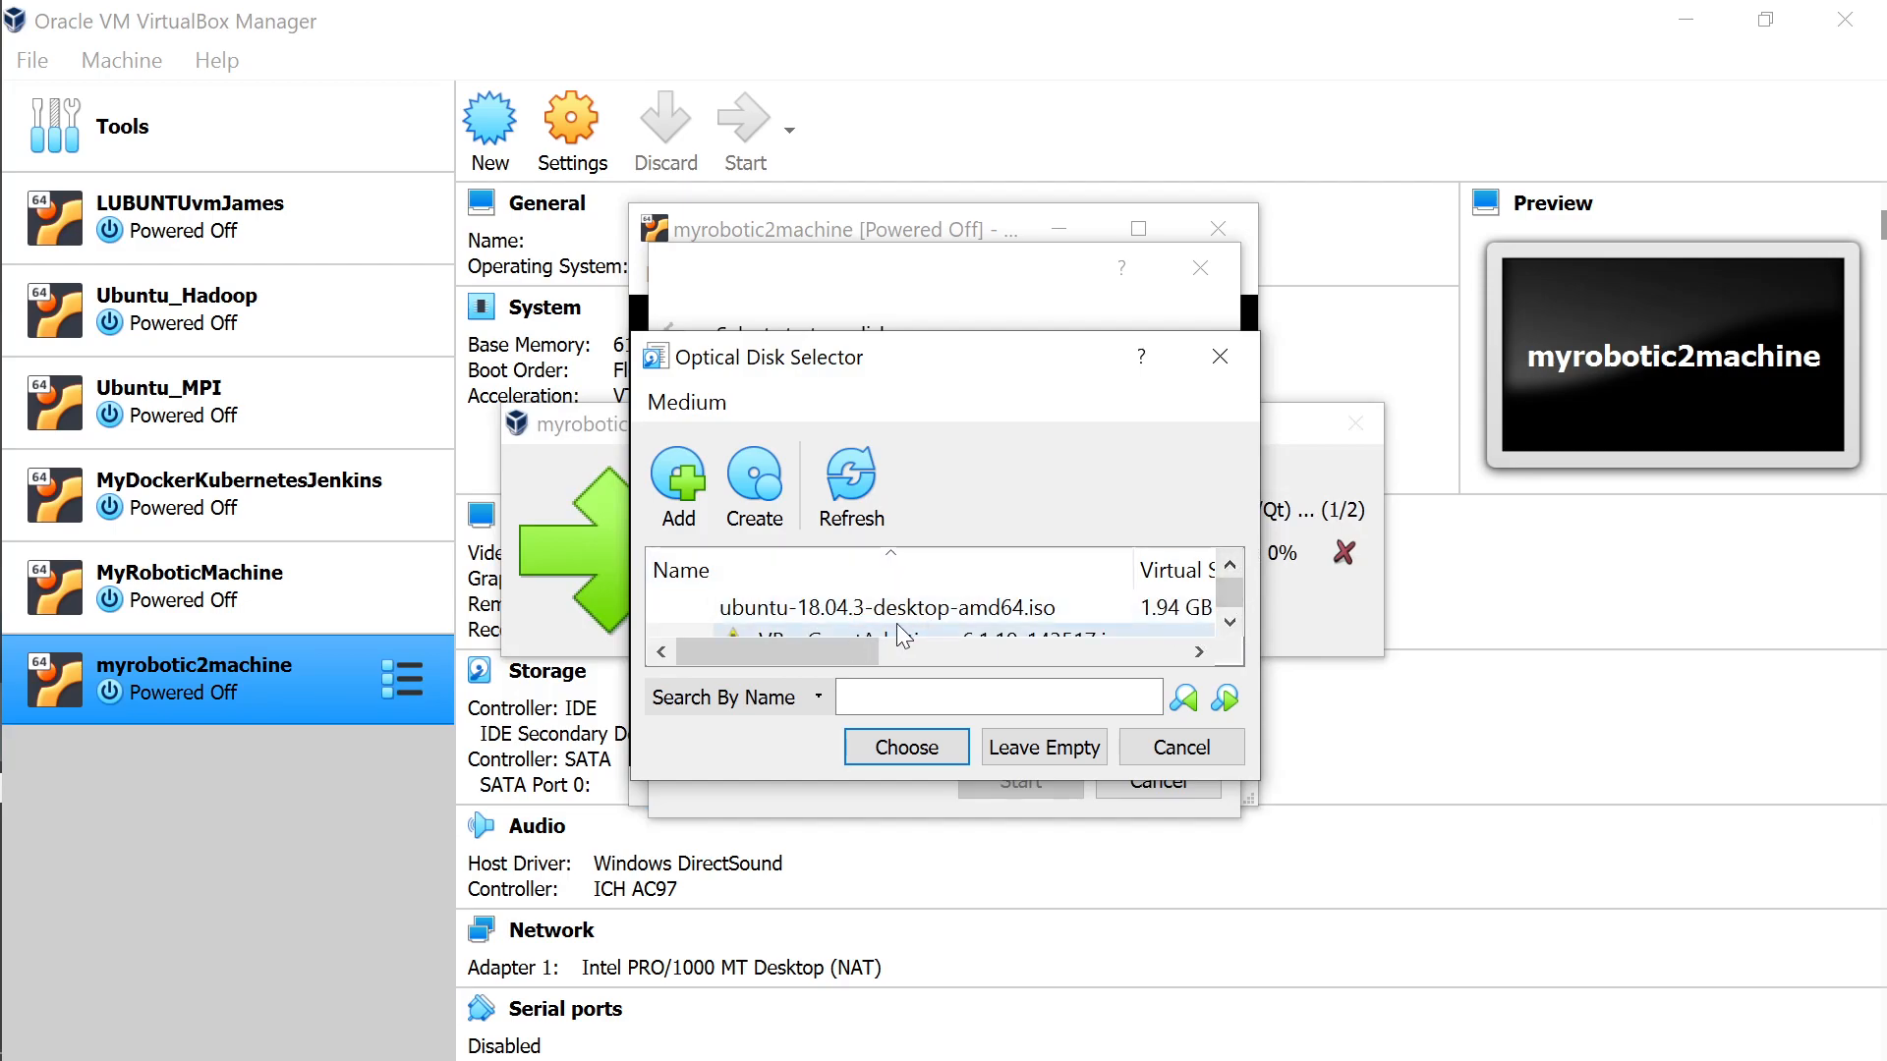
{"action": "left_click", "coordinate": [924, 612]}
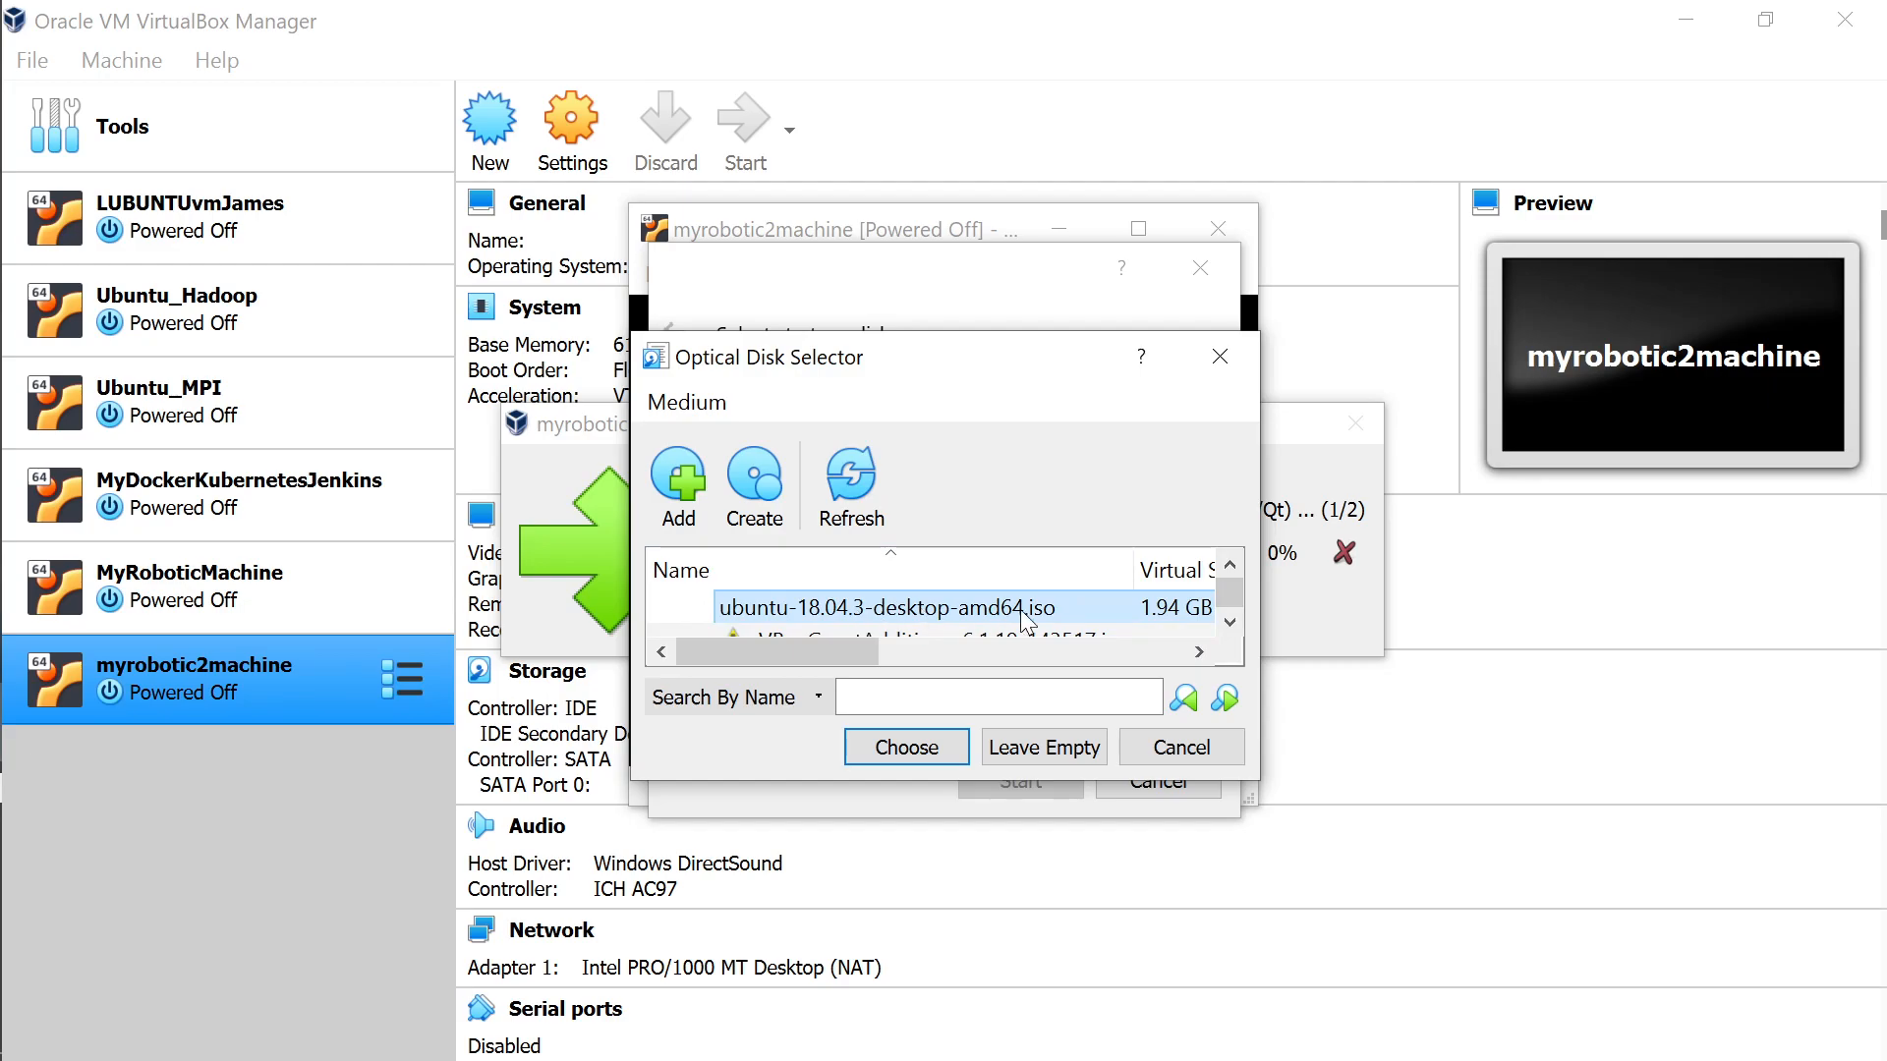
{"action": "double_click", "coordinate": [1070, 611]}
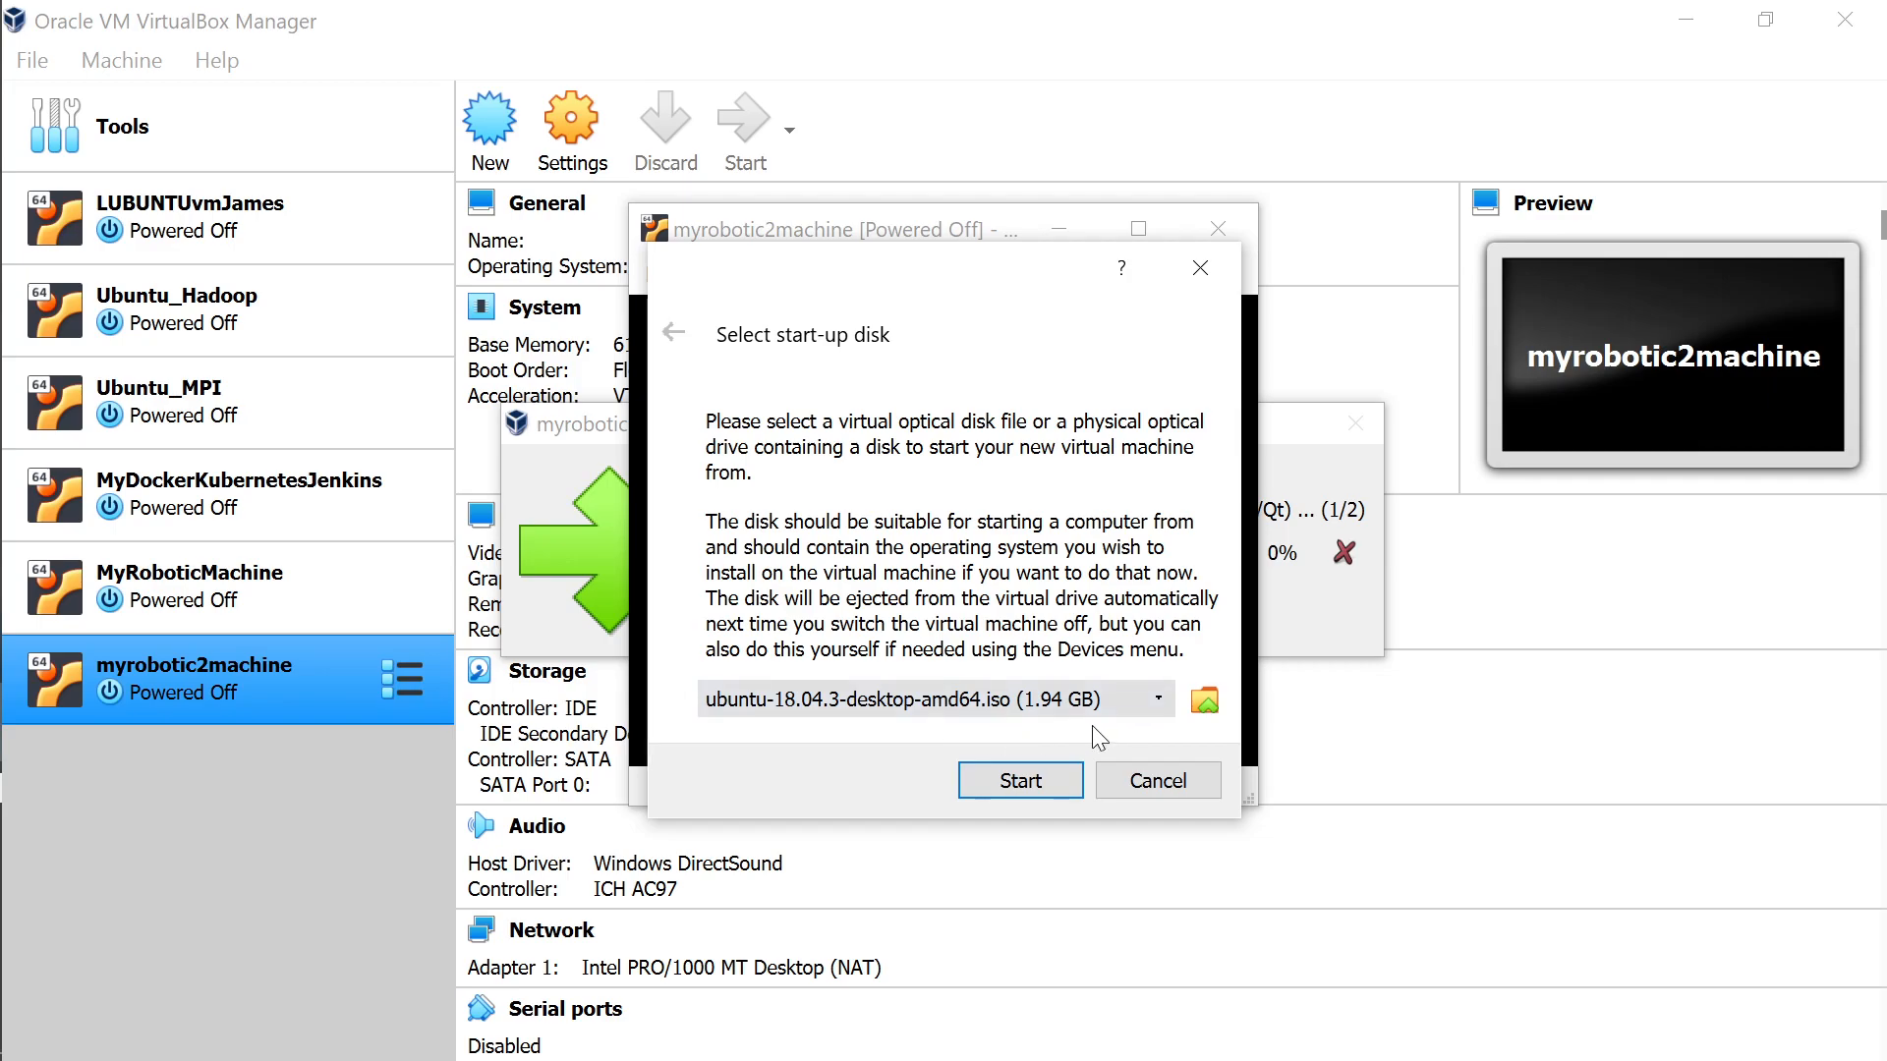
{"action": "left_click", "coordinate": [1020, 781]}
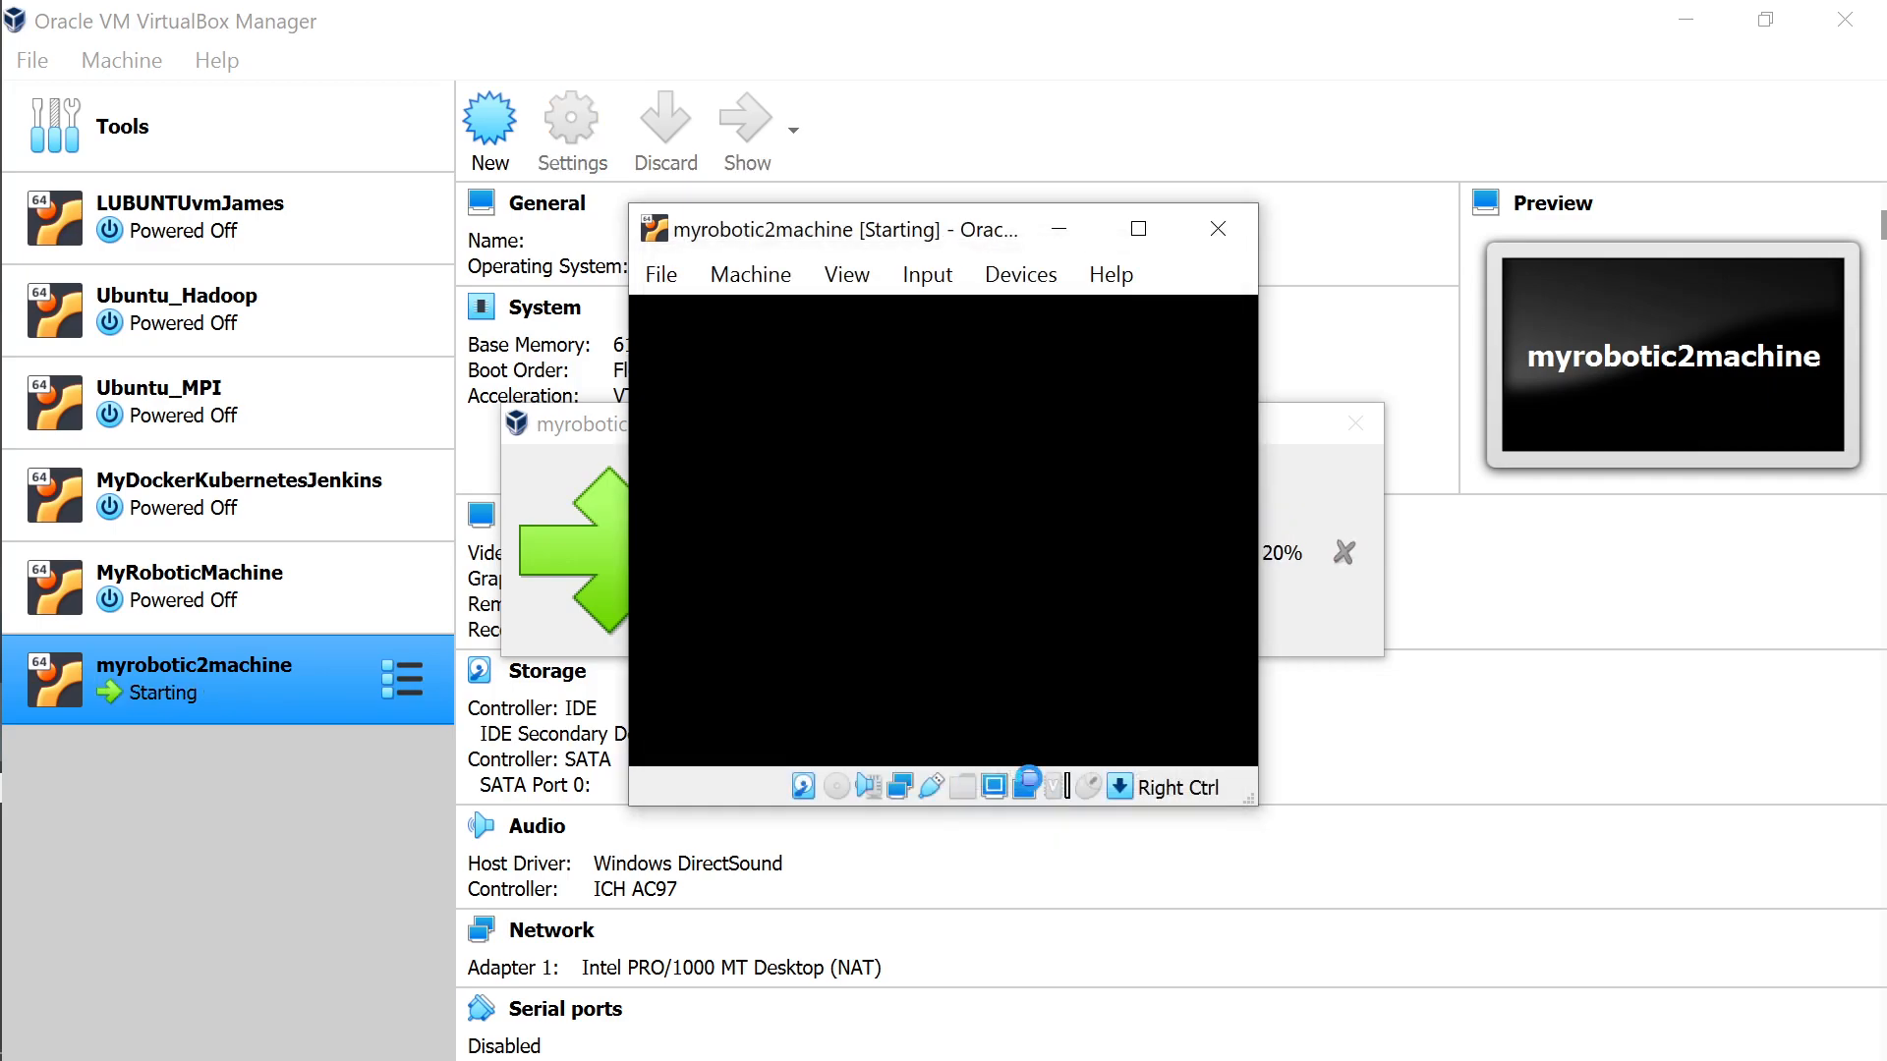
{"action": "left_click_drag", "start_coordinate": [964, 240], "coordinate": [987, 197]}
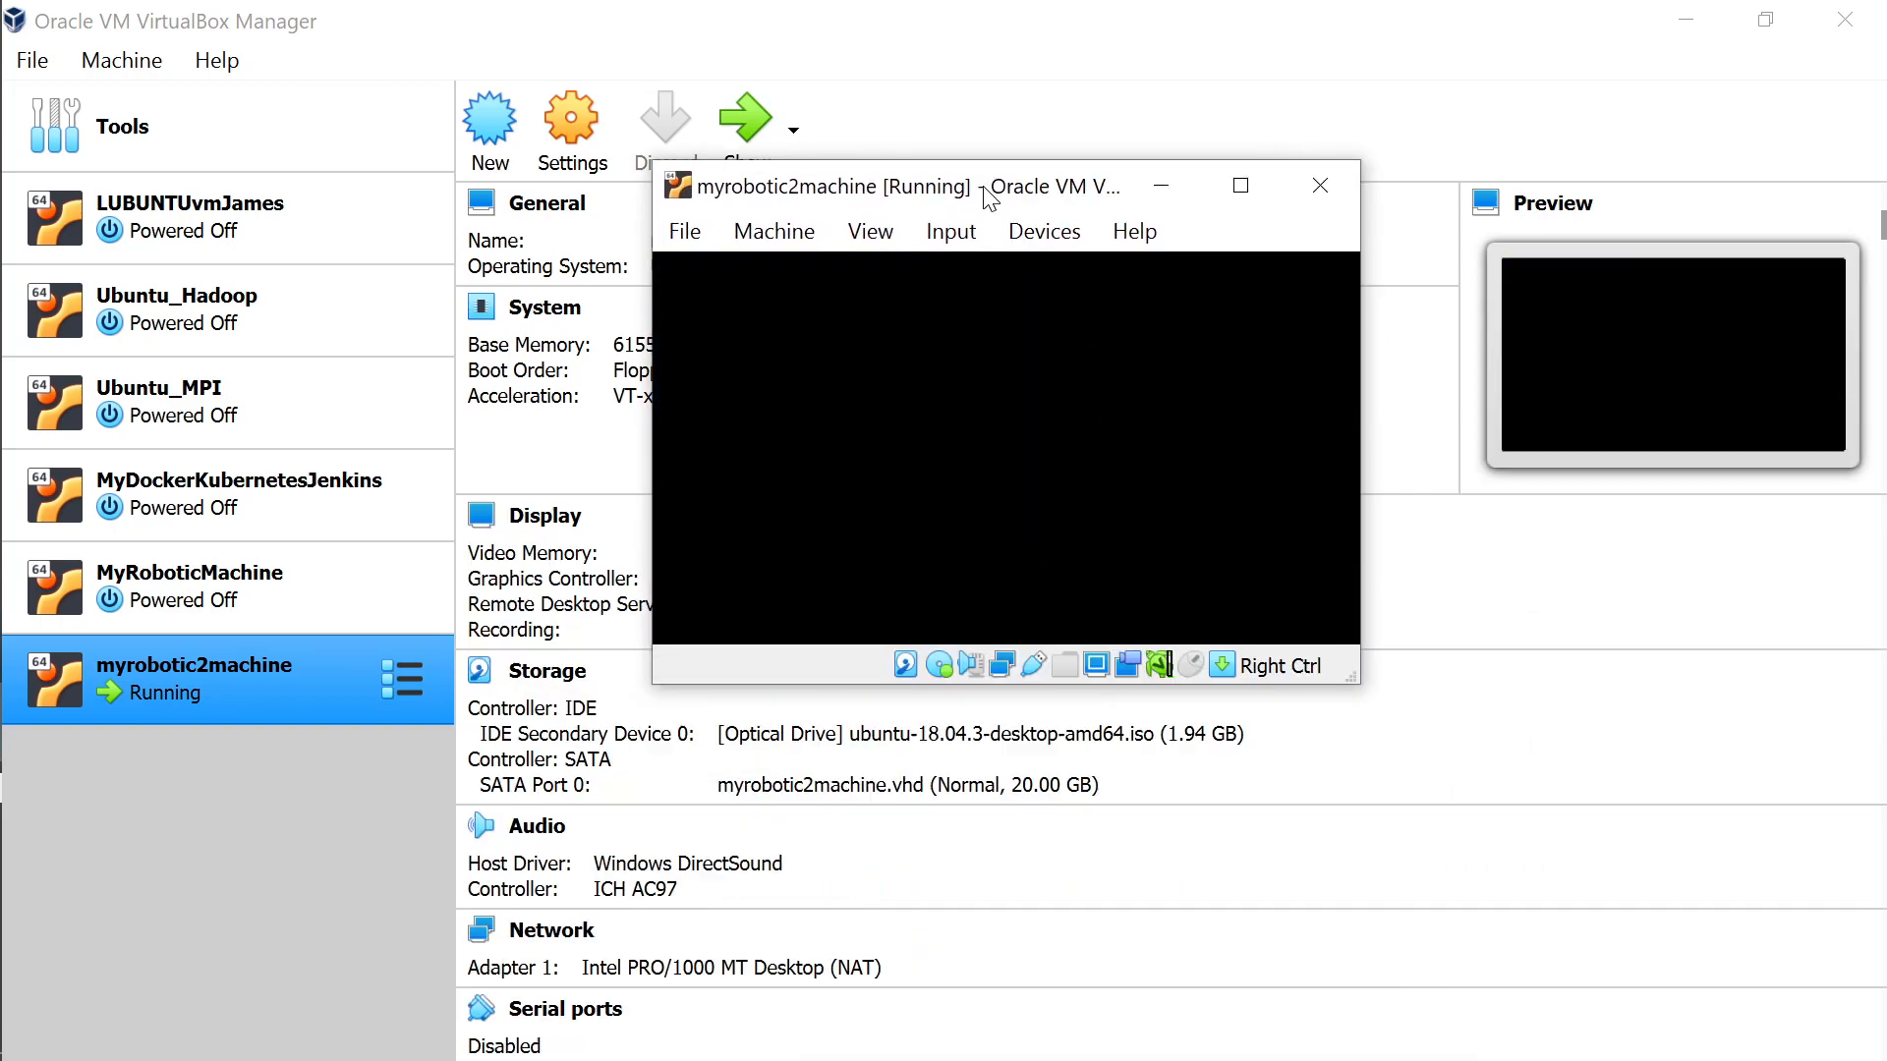
Switch the VM window to Scaled Mode and maximize it while Ubuntu boots.
{"action": "left_click", "coordinate": [1163, 187]}
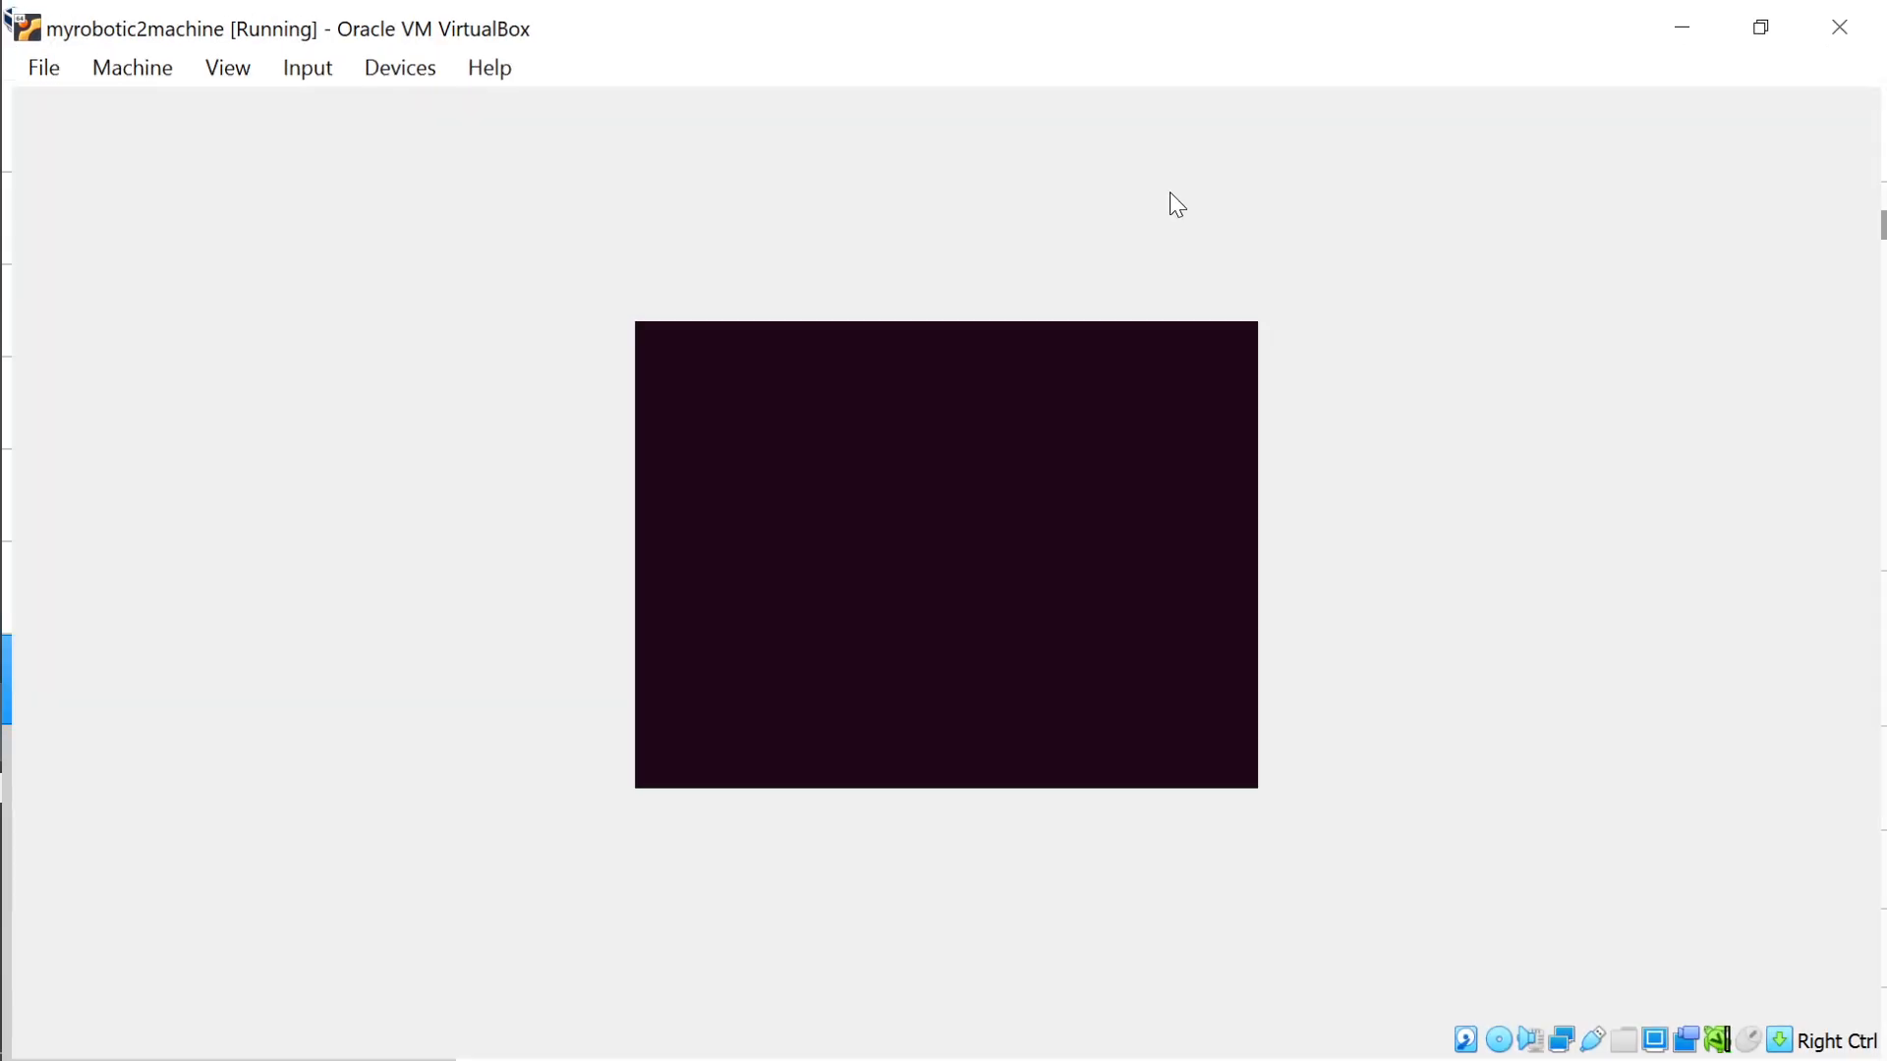
{"action": "left_click", "coordinate": [229, 66]}
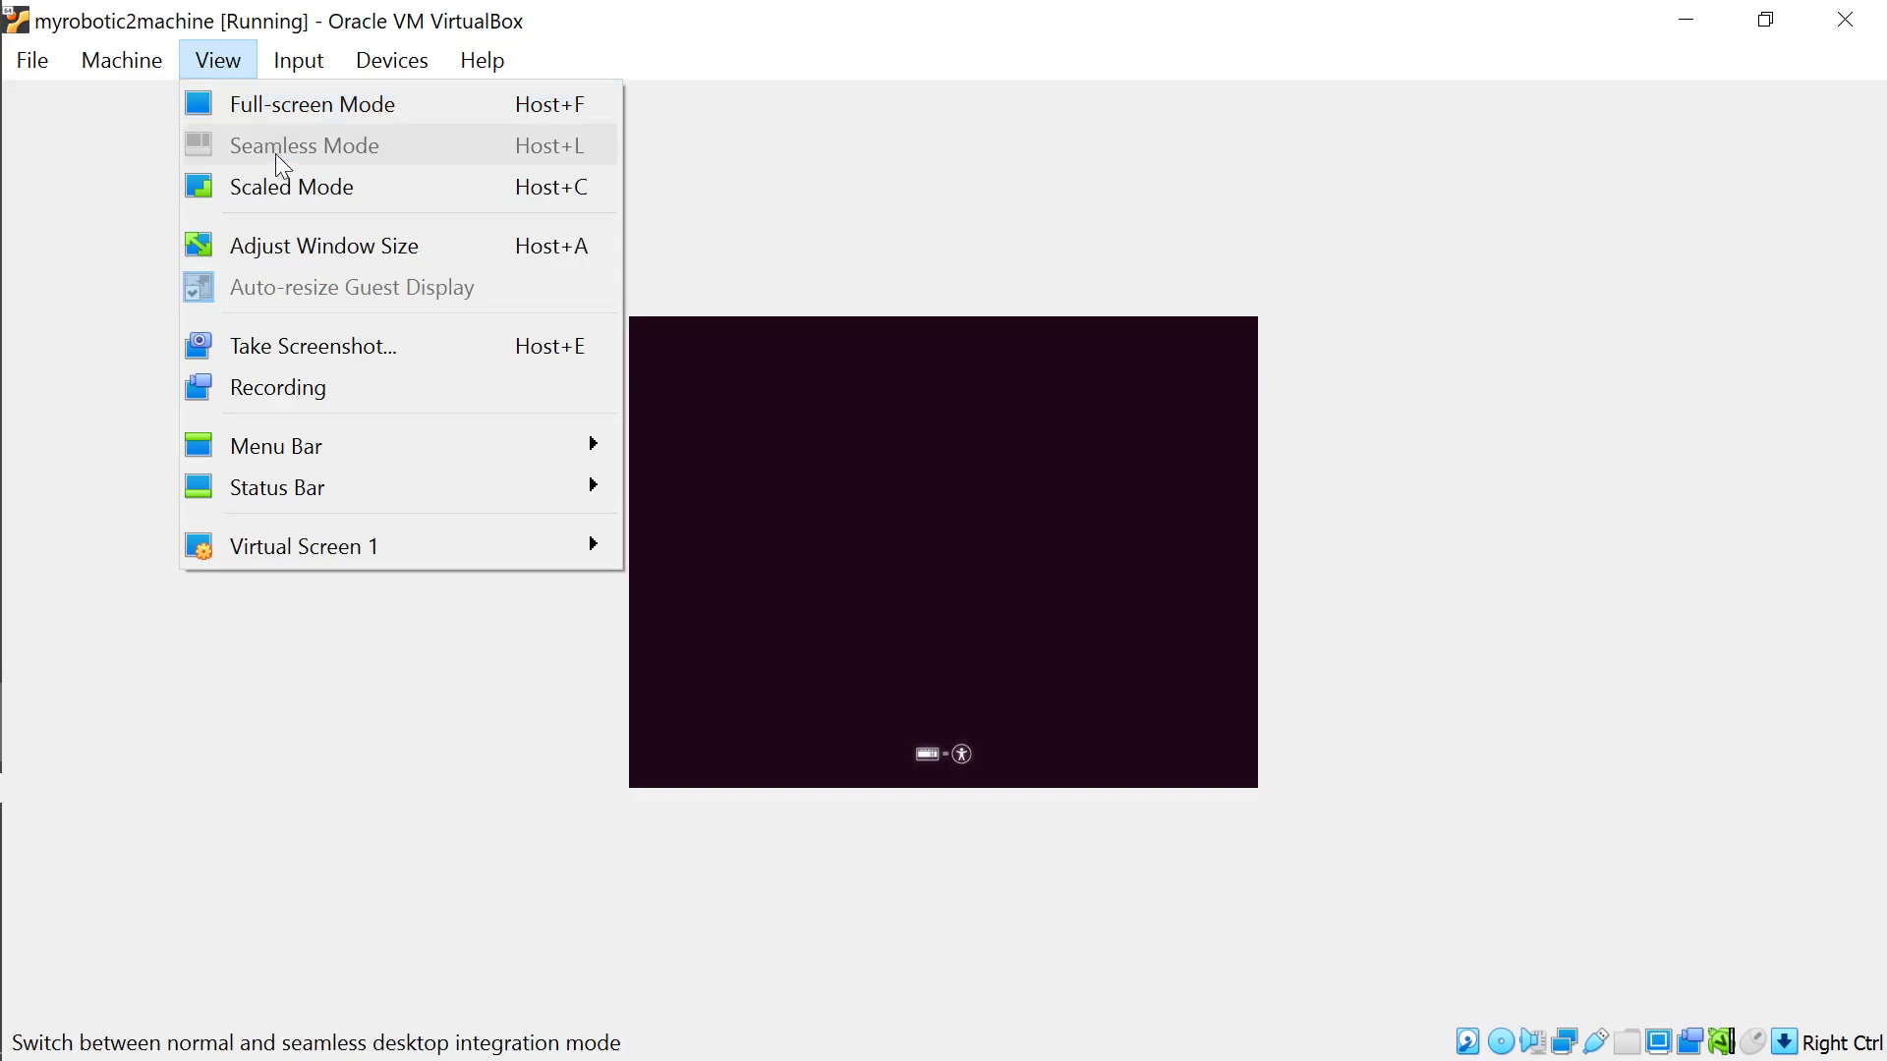
{"action": "left_click", "coordinate": [287, 183]}
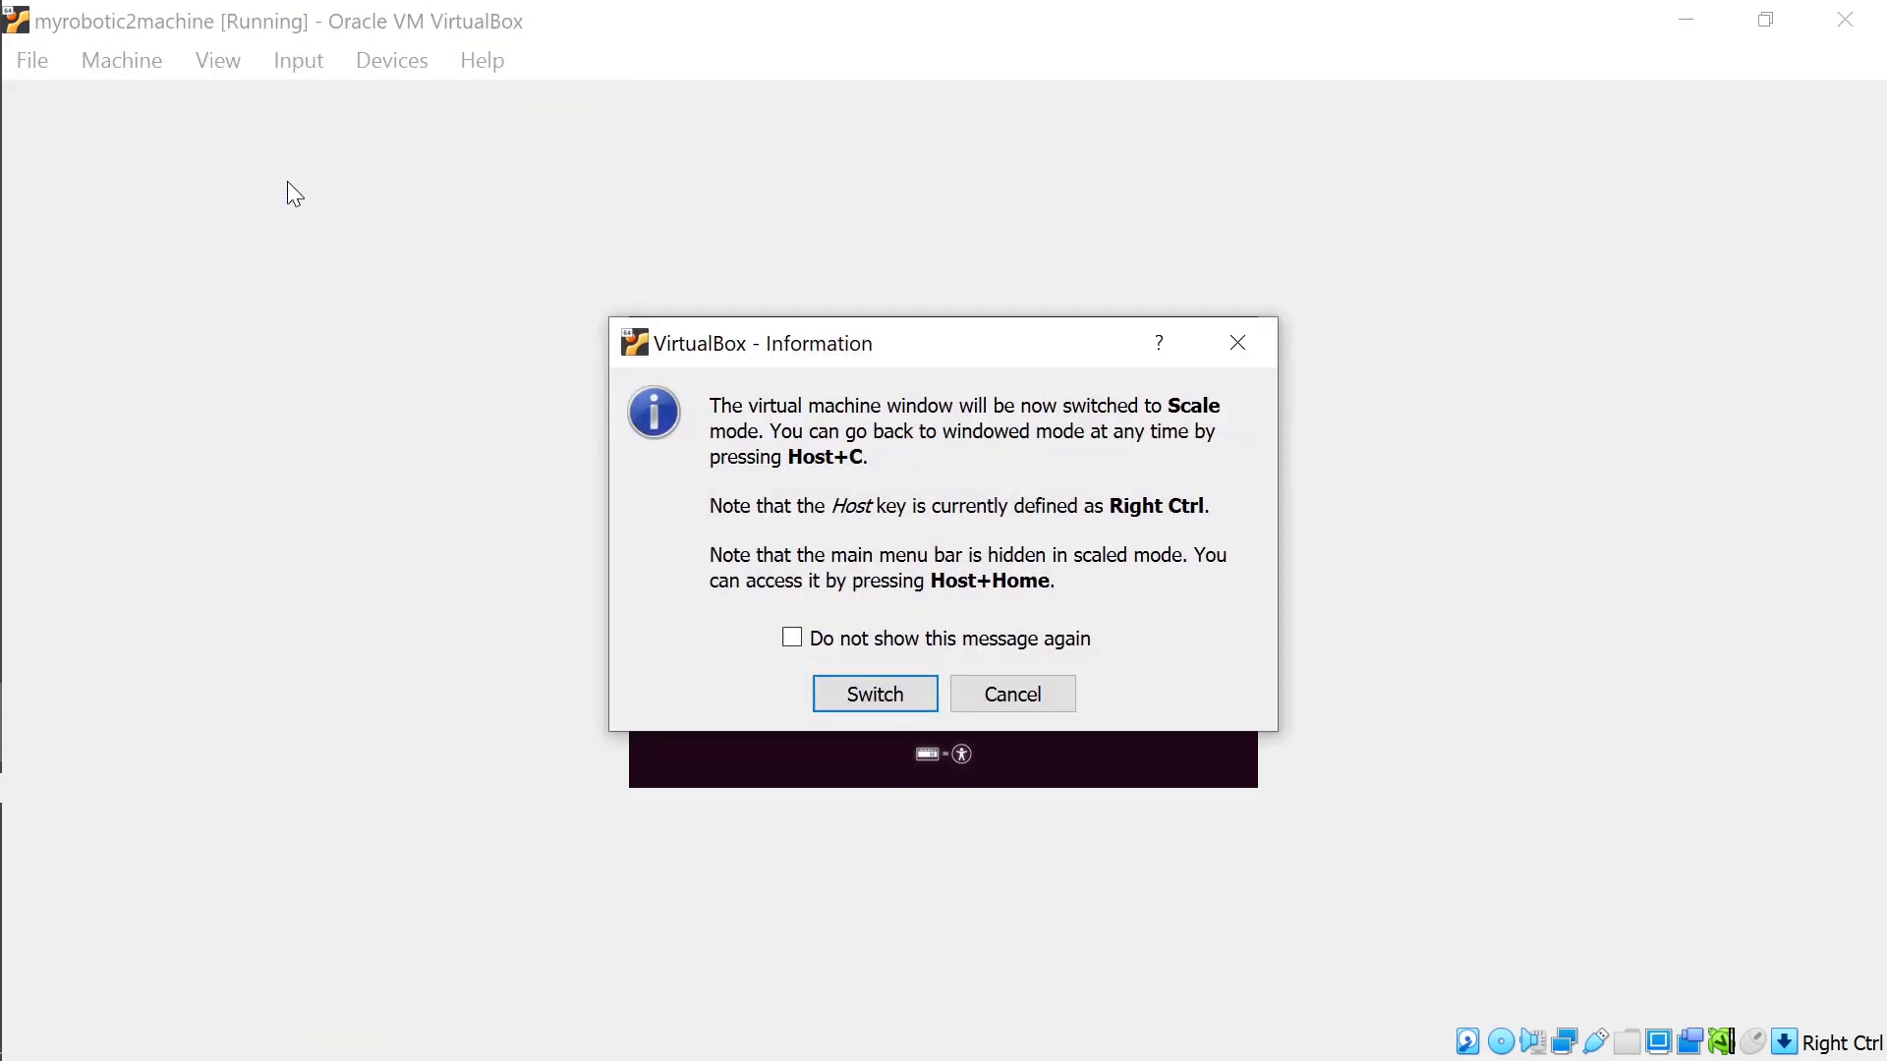
{"action": "left_click", "coordinate": [875, 678]}
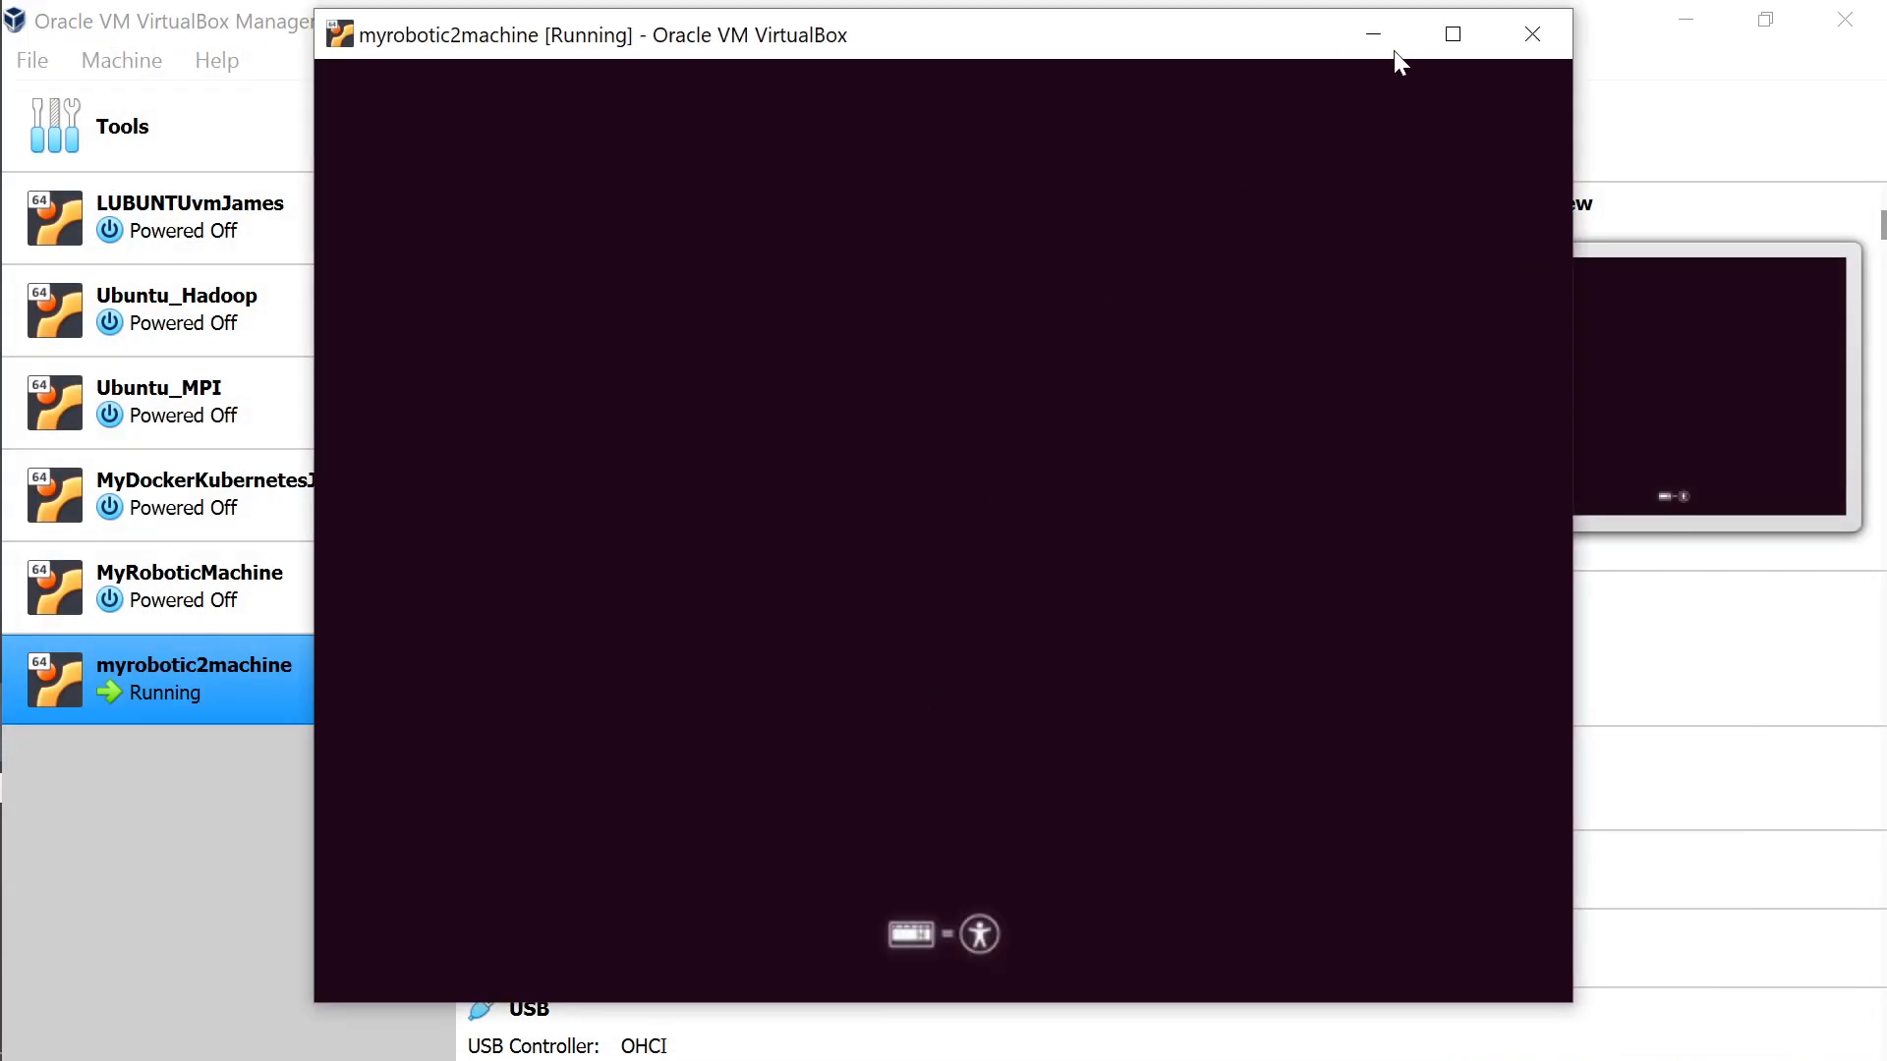
{"action": "left_click", "coordinate": [1452, 33]}
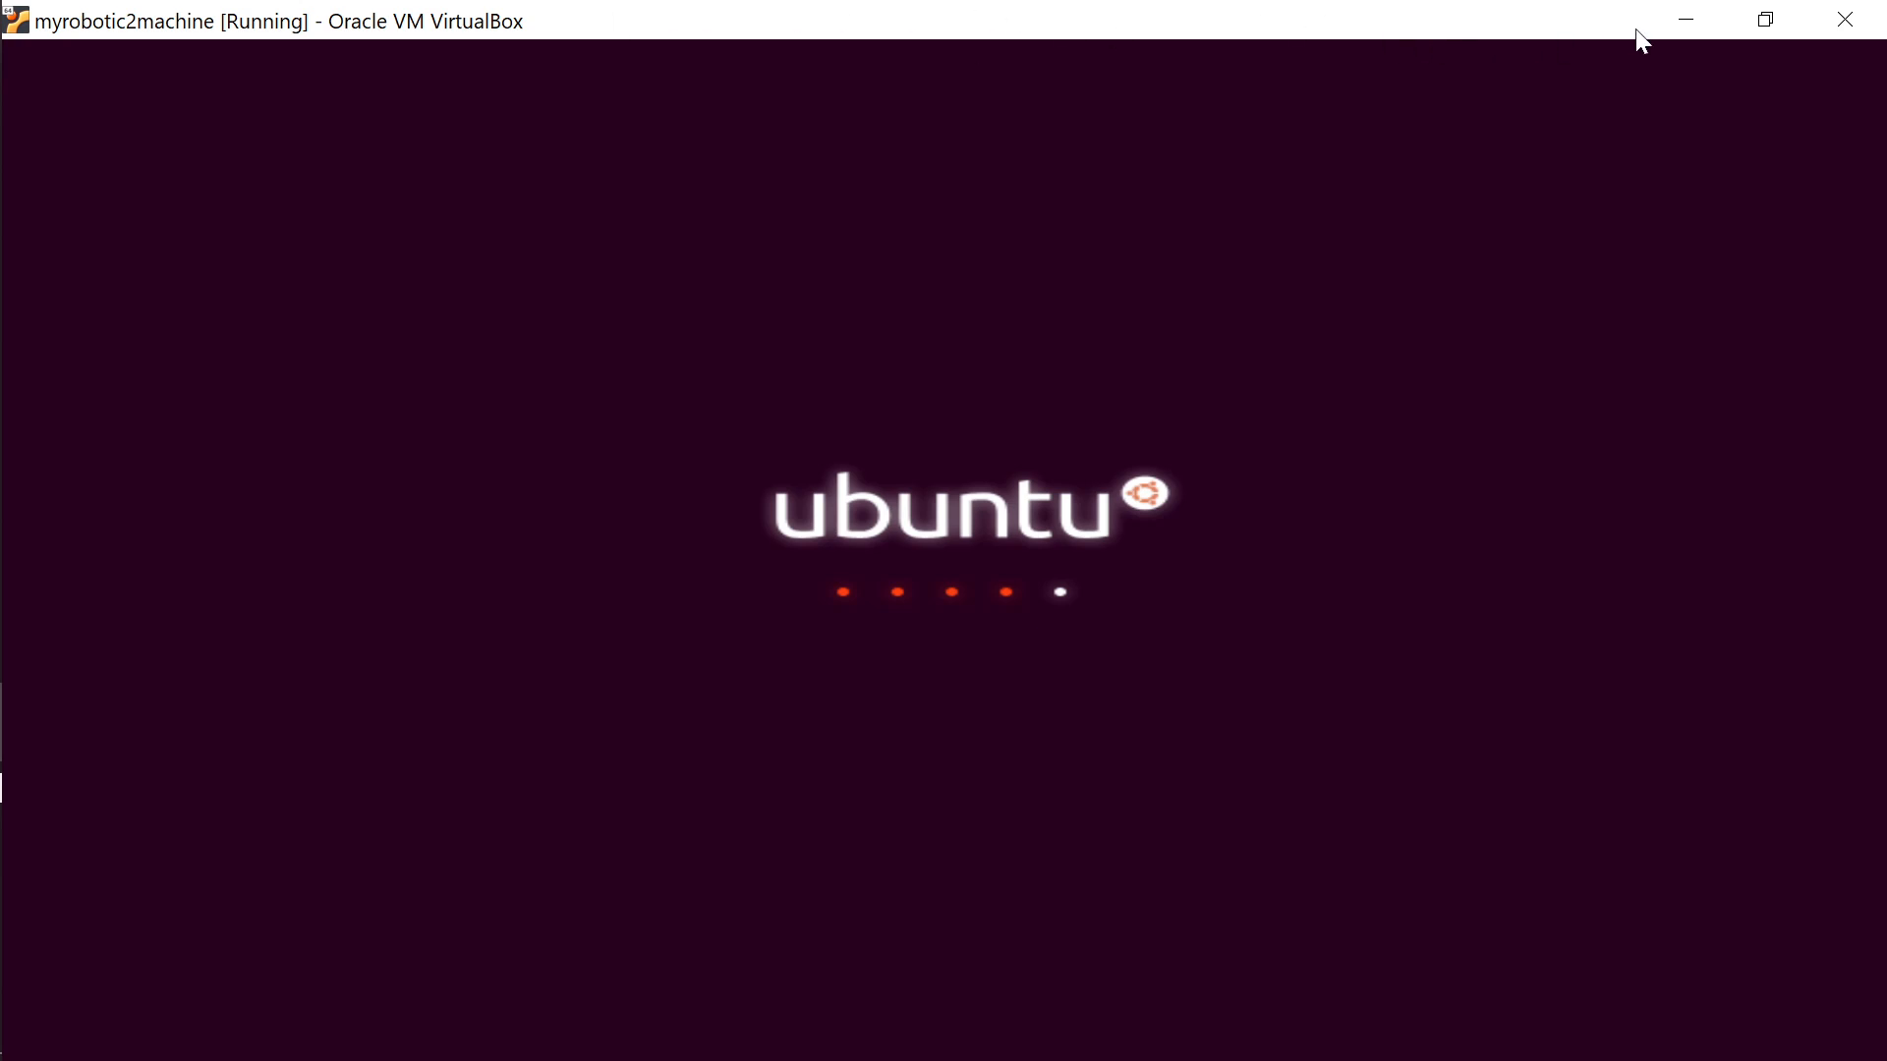
Minimize the OBS recorder and bring the myrobotic2machine installer window back to the front.
{"action": "left_click", "coordinate": [1686, 19]}
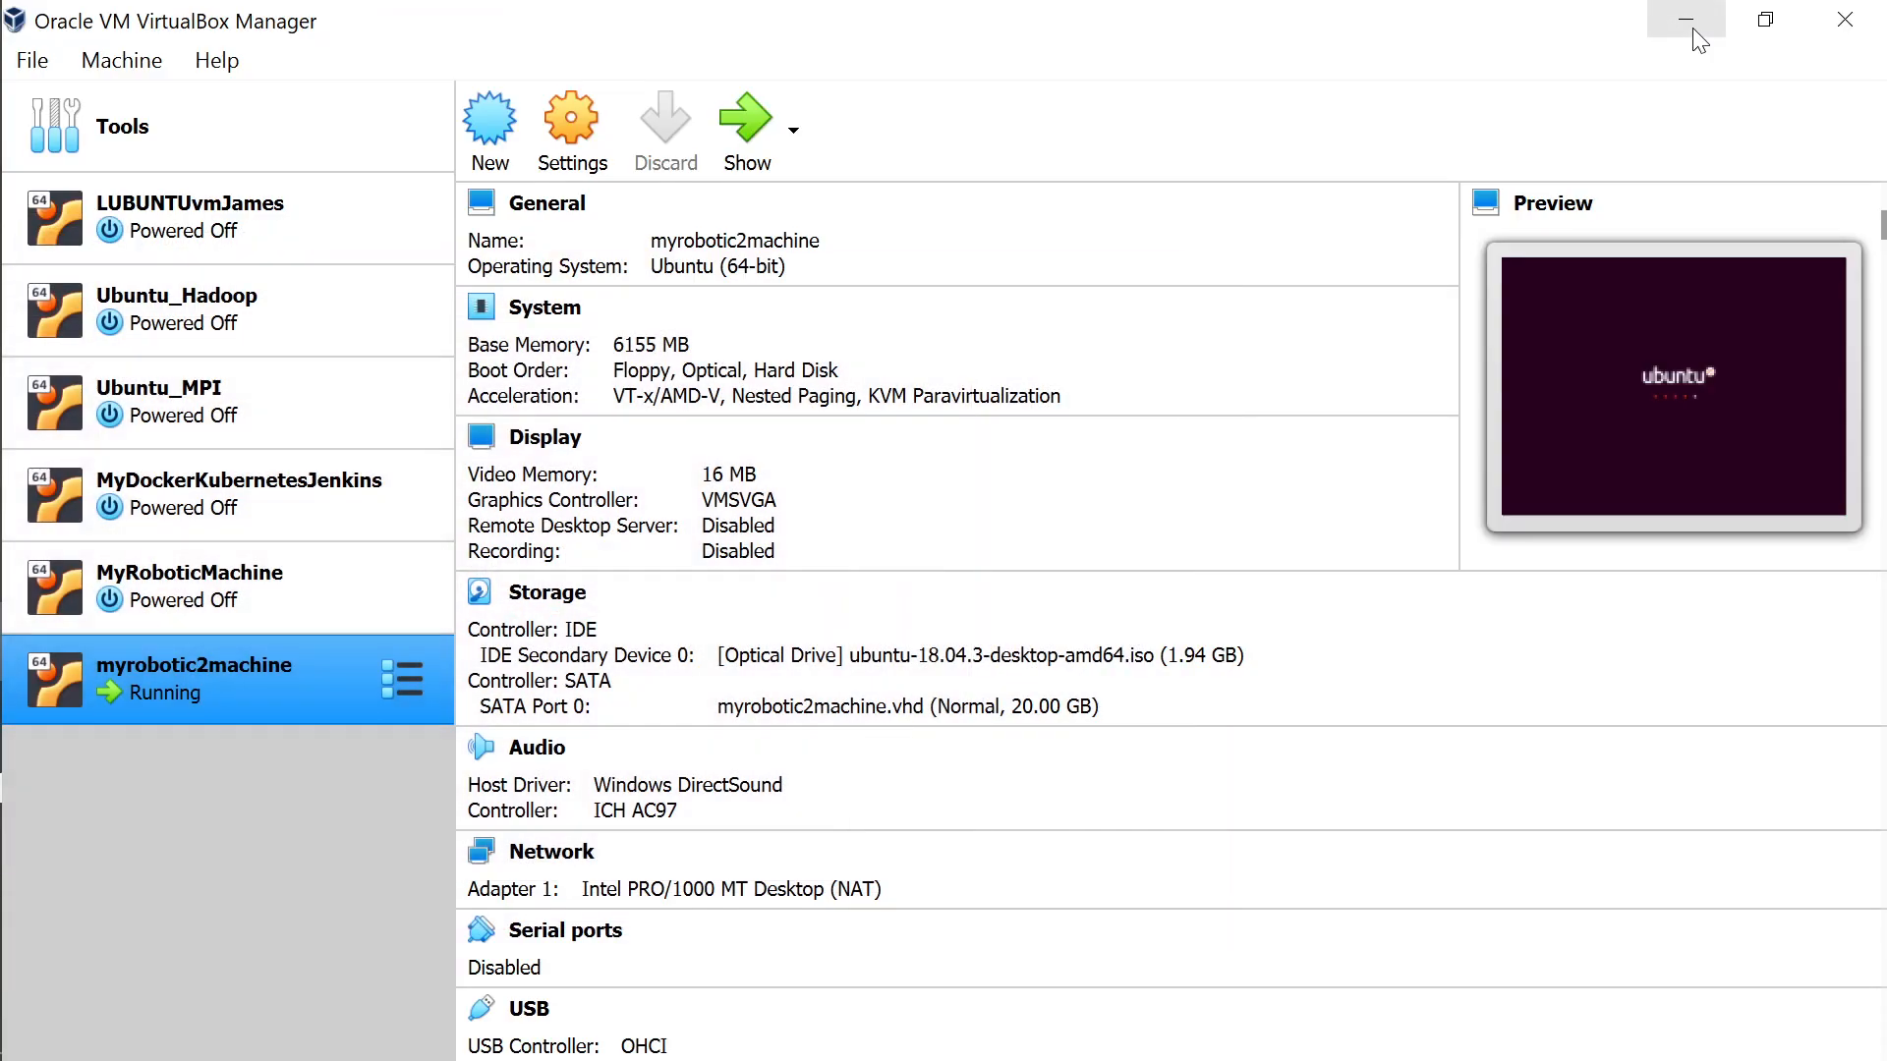
{"action": "key", "text": "alt+Tab"}
{"action": "key", "text": "alt+Tab"}
{"action": "key", "text": "alt+Tab"}
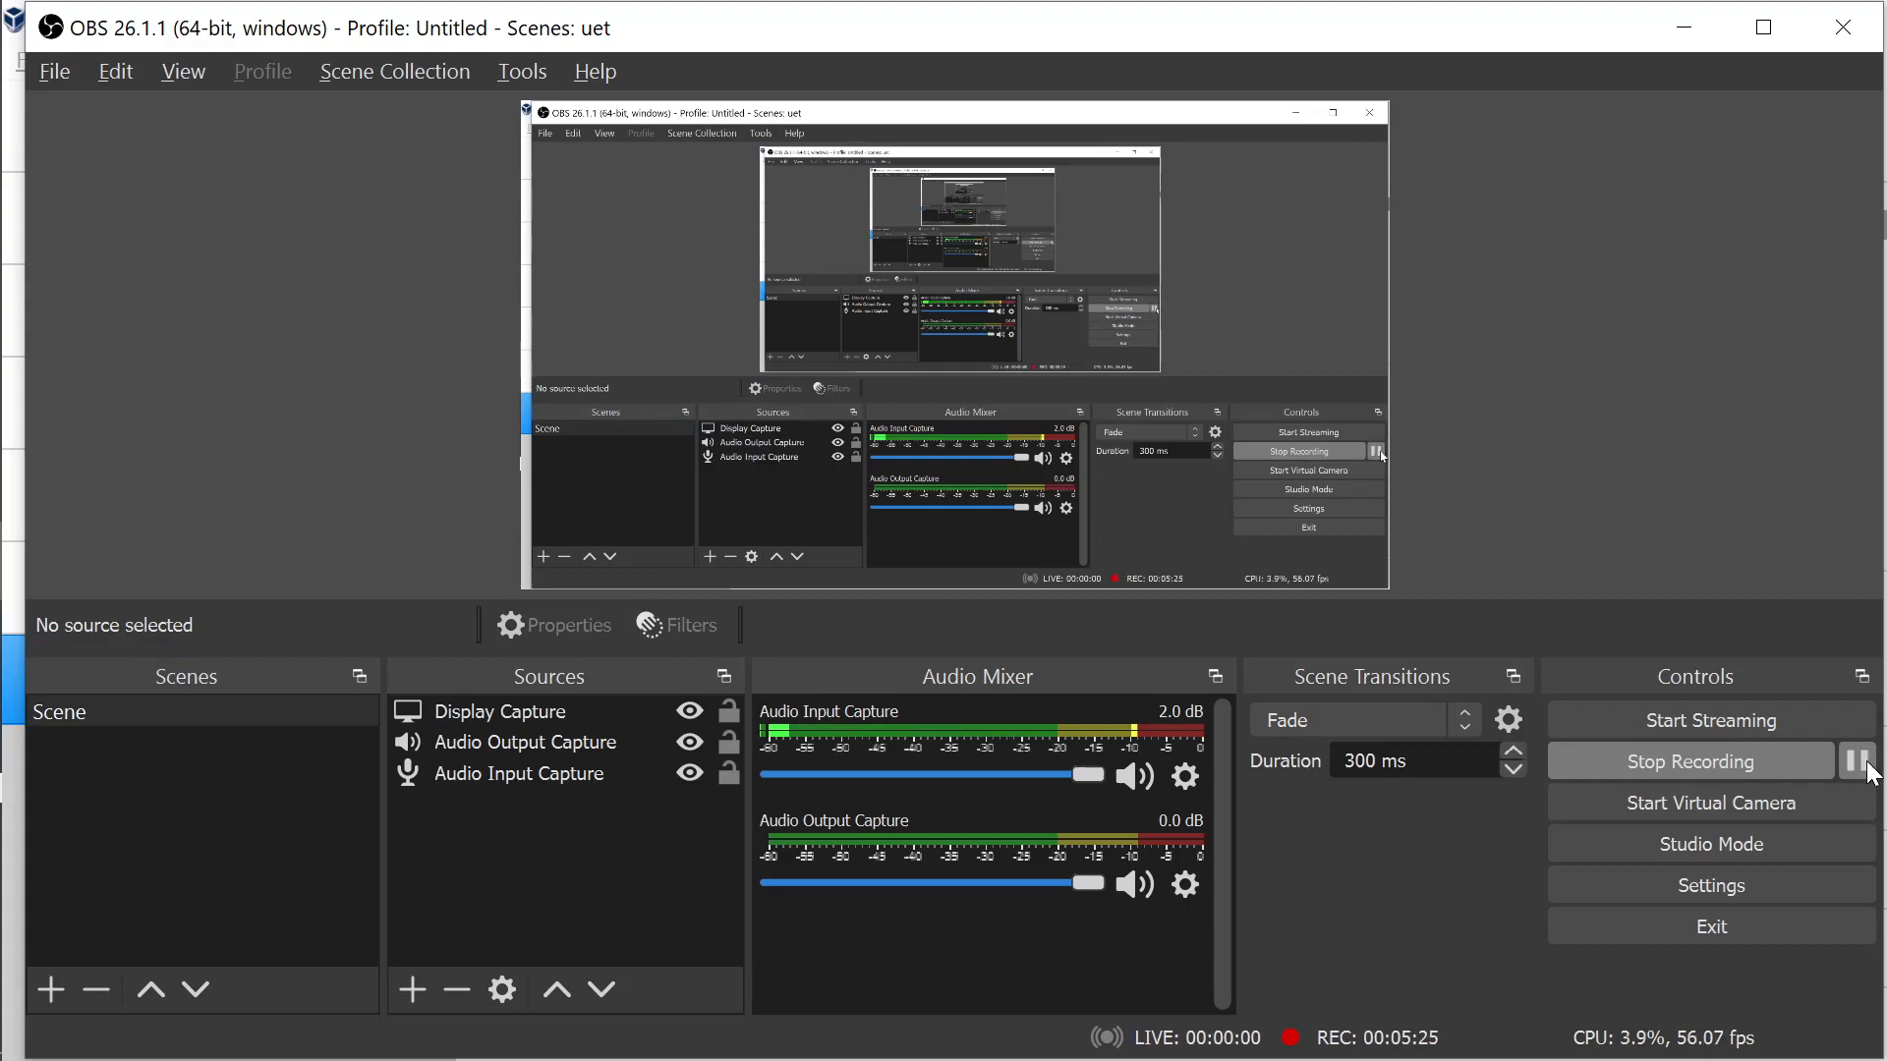
{"action": "left_click", "coordinate": [1666, 28]}
{"action": "key", "text": "alt+Tab"}
{"action": "key", "text": "alt+Tab"}
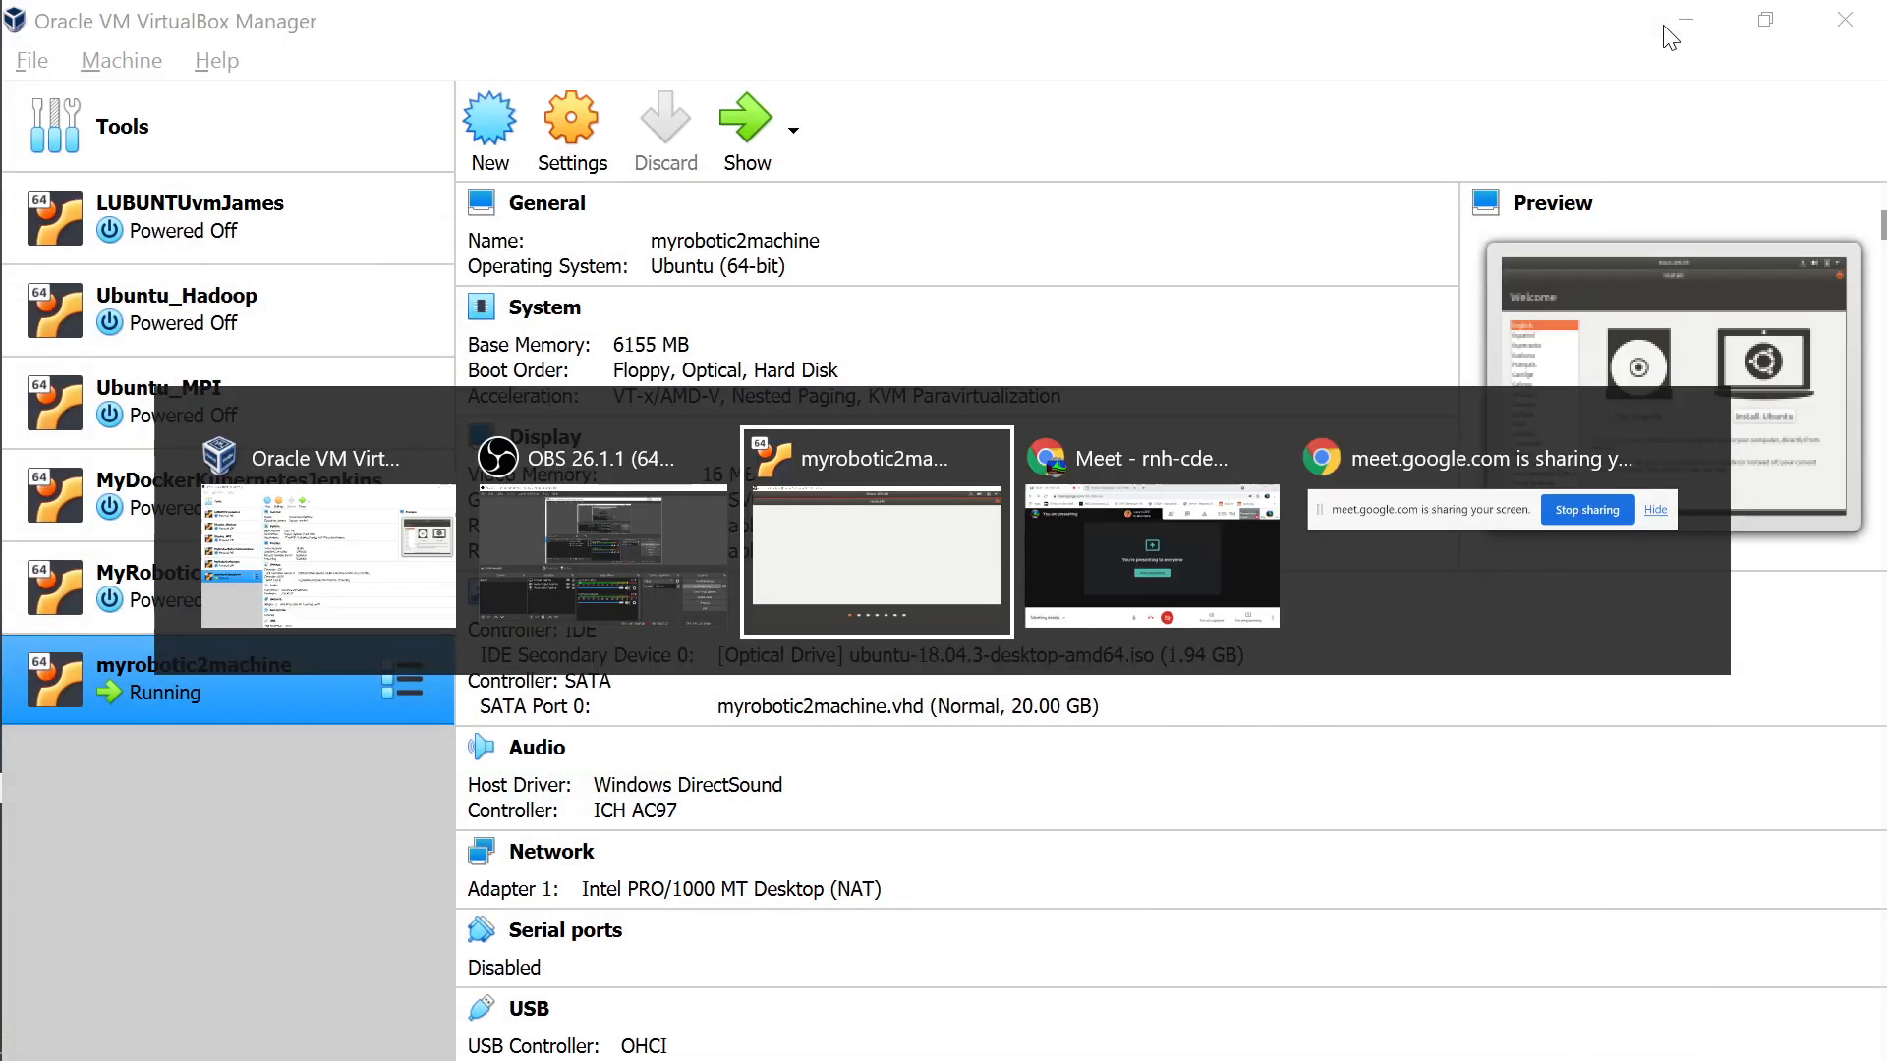
{"action": "key", "text": "alt+Tab"}
{"action": "key", "text": "alt+Tab"}
{"action": "key", "text": "alt+Tab"}
{"action": "key", "text": "alt+Tab"}
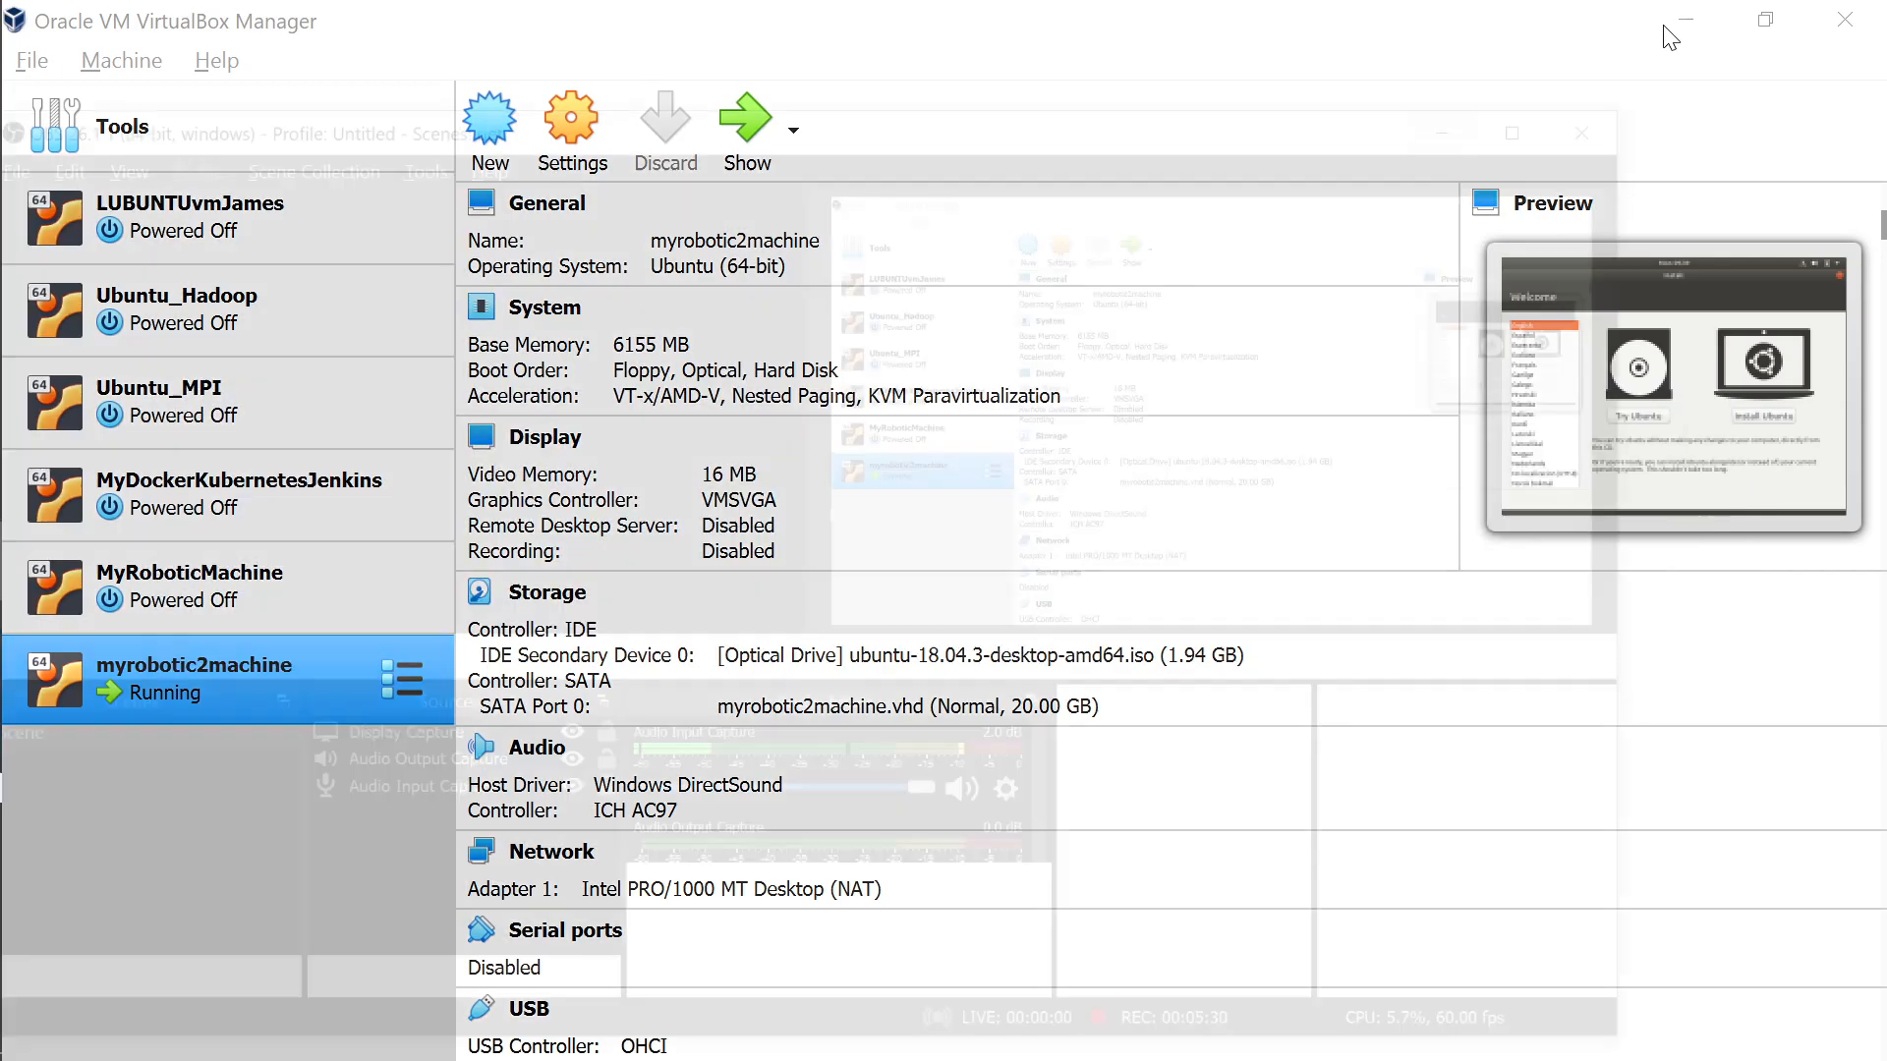
{"action": "key", "text": "alt+Tab"}
{"action": "key", "text": "alt+Tab"}
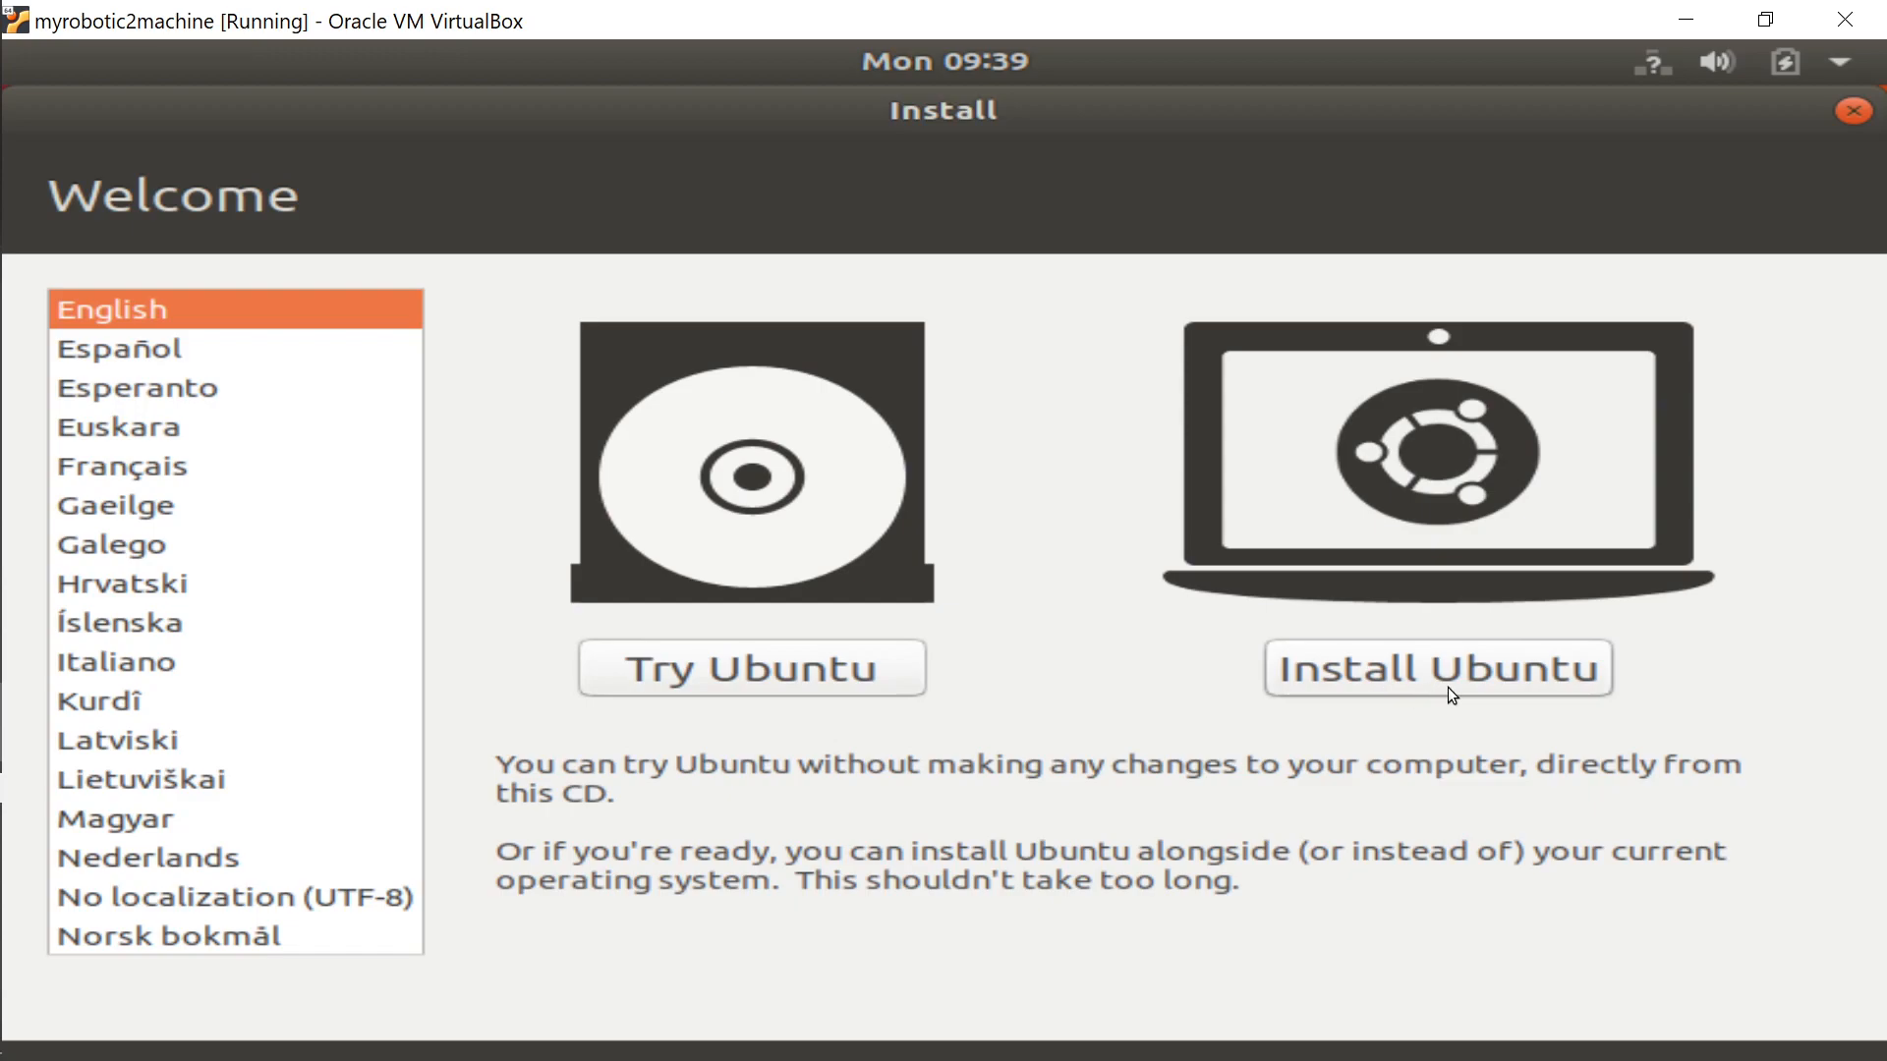
Choose Install Ubuntu, keep the English (US) keyboard layout, and select Minimal installation.
{"action": "left_click", "coordinate": [1472, 677]}
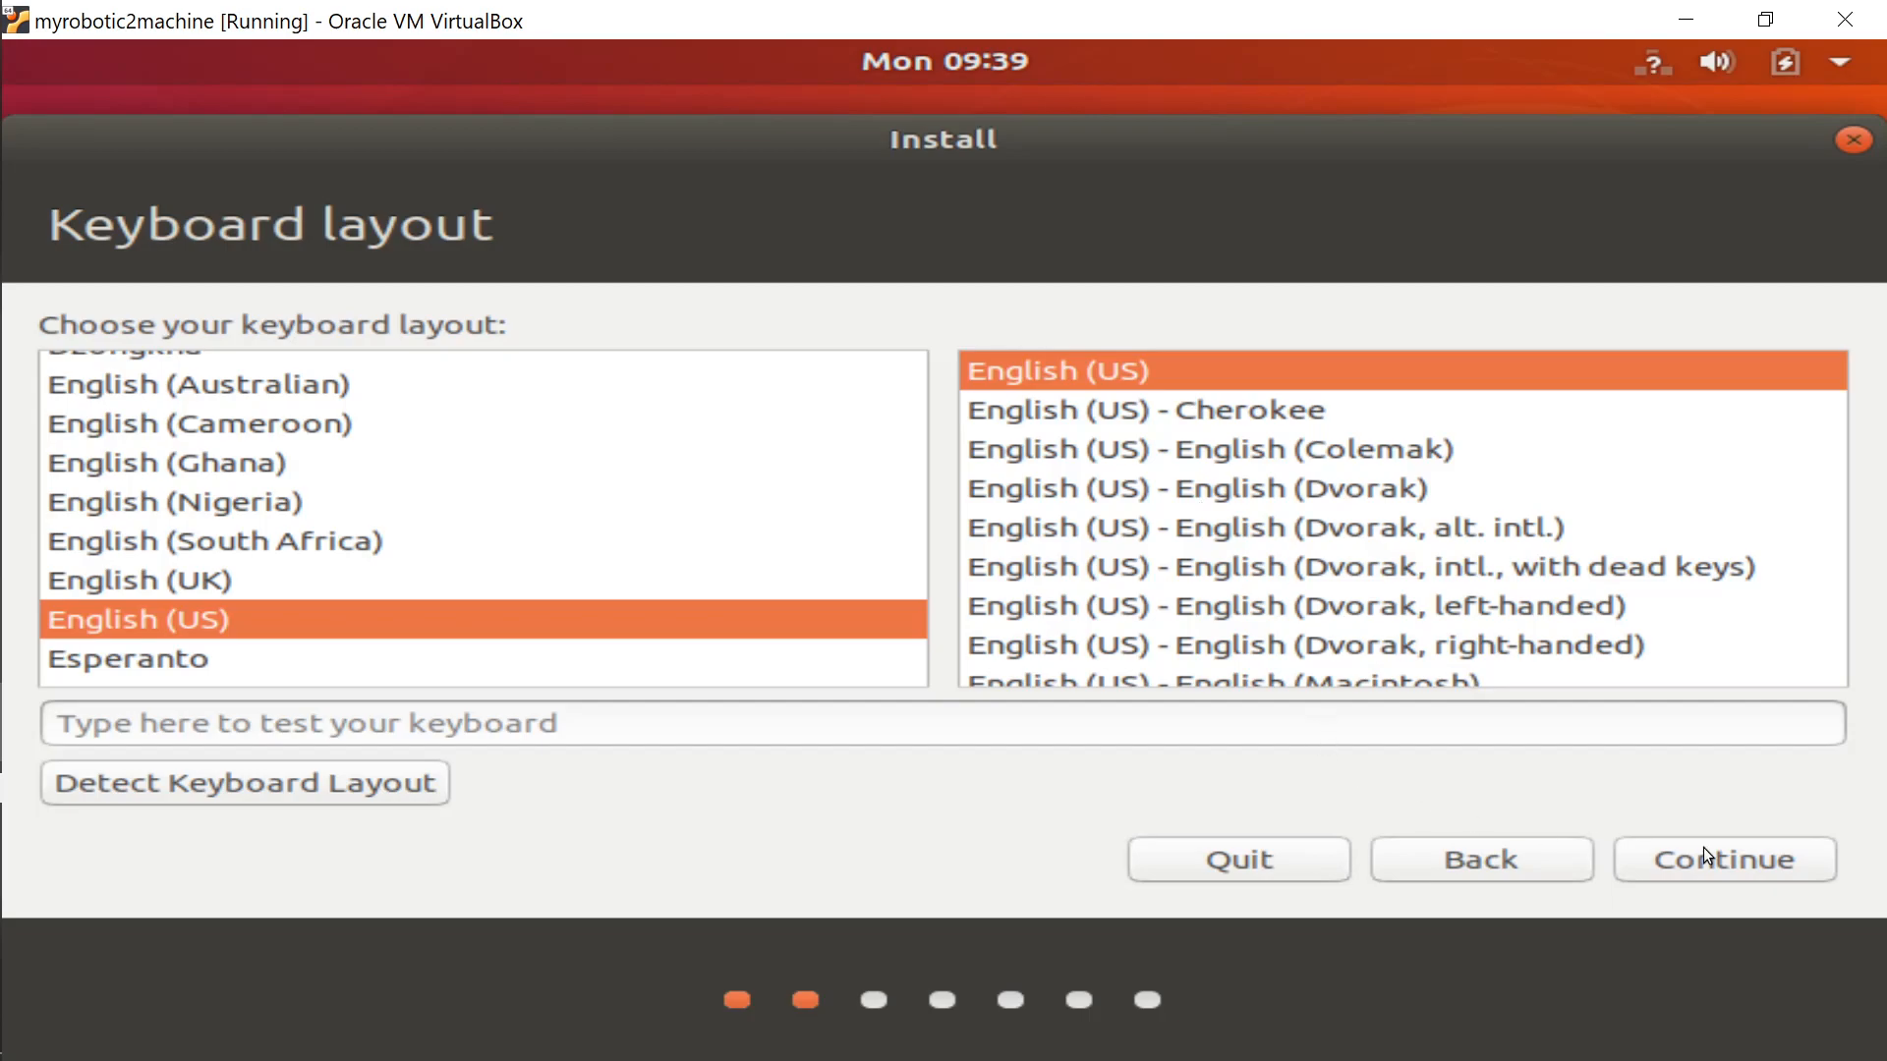
{"action": "left_click", "coordinate": [1749, 863]}
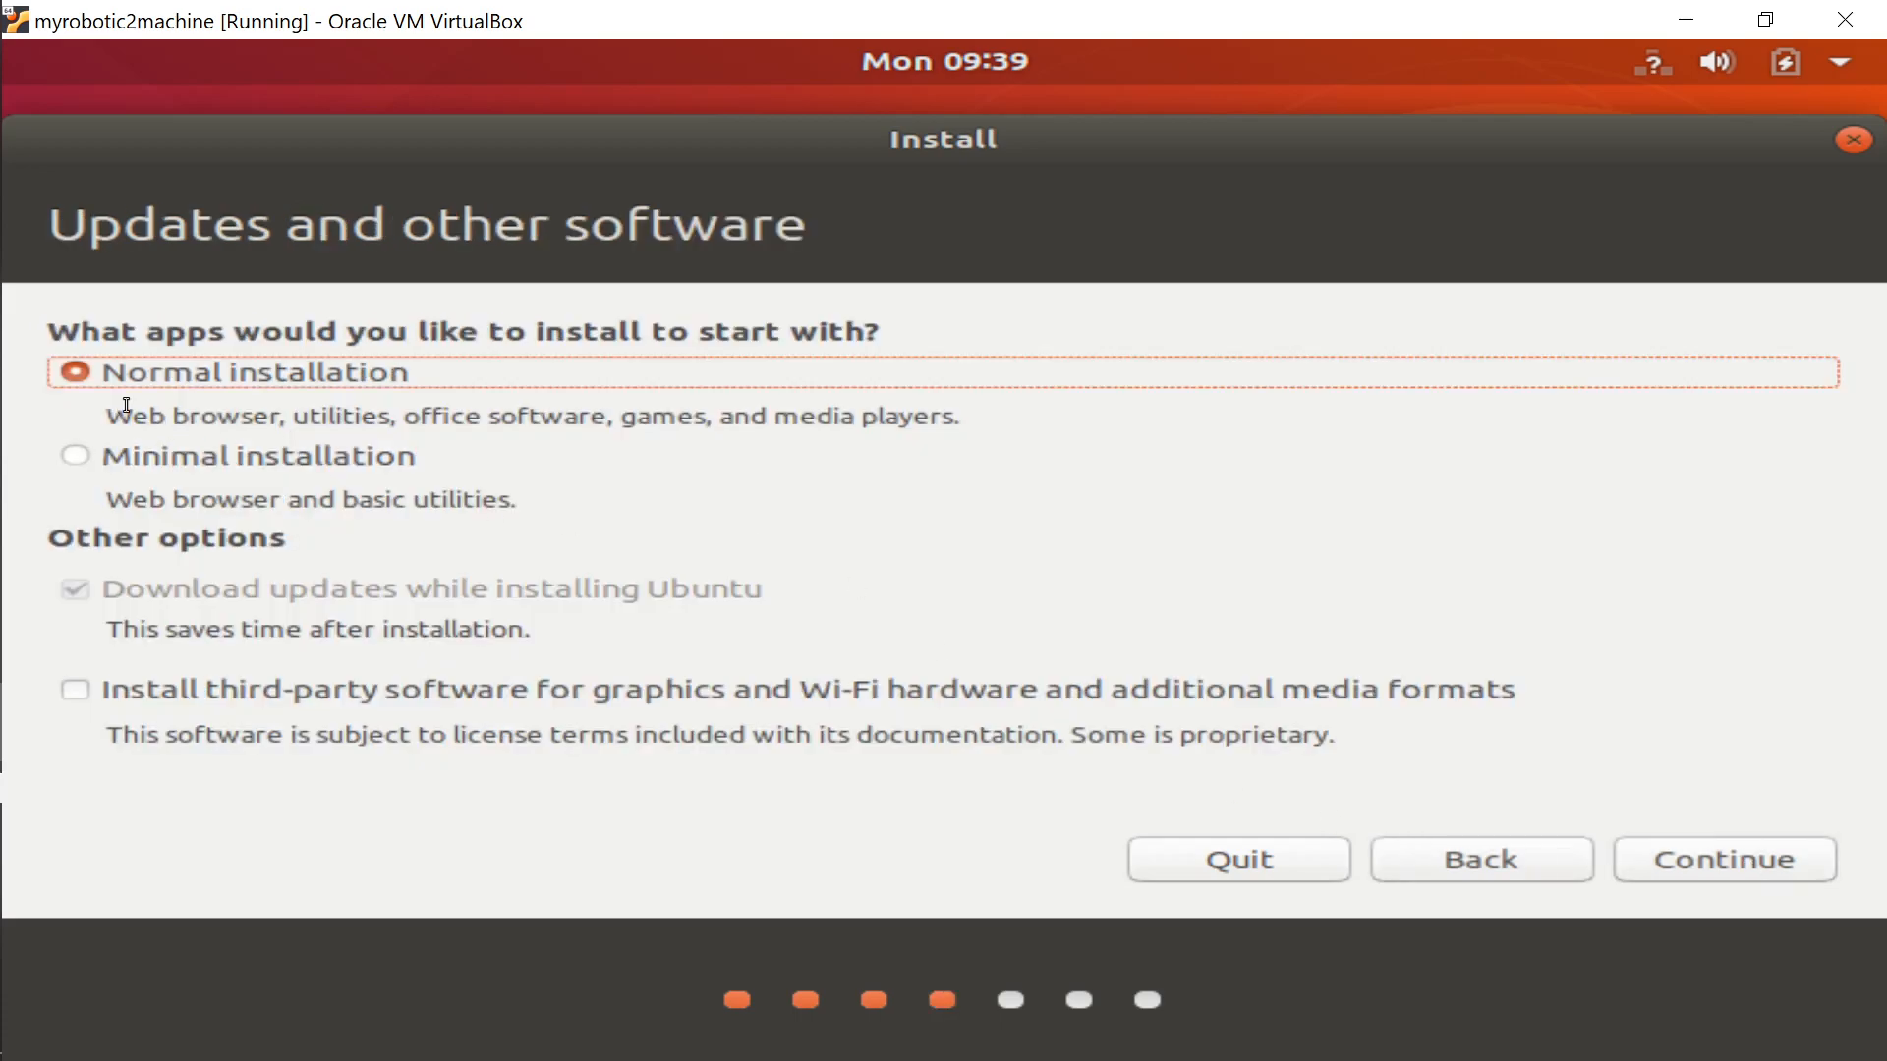
{"action": "left_click", "coordinate": [79, 464]}
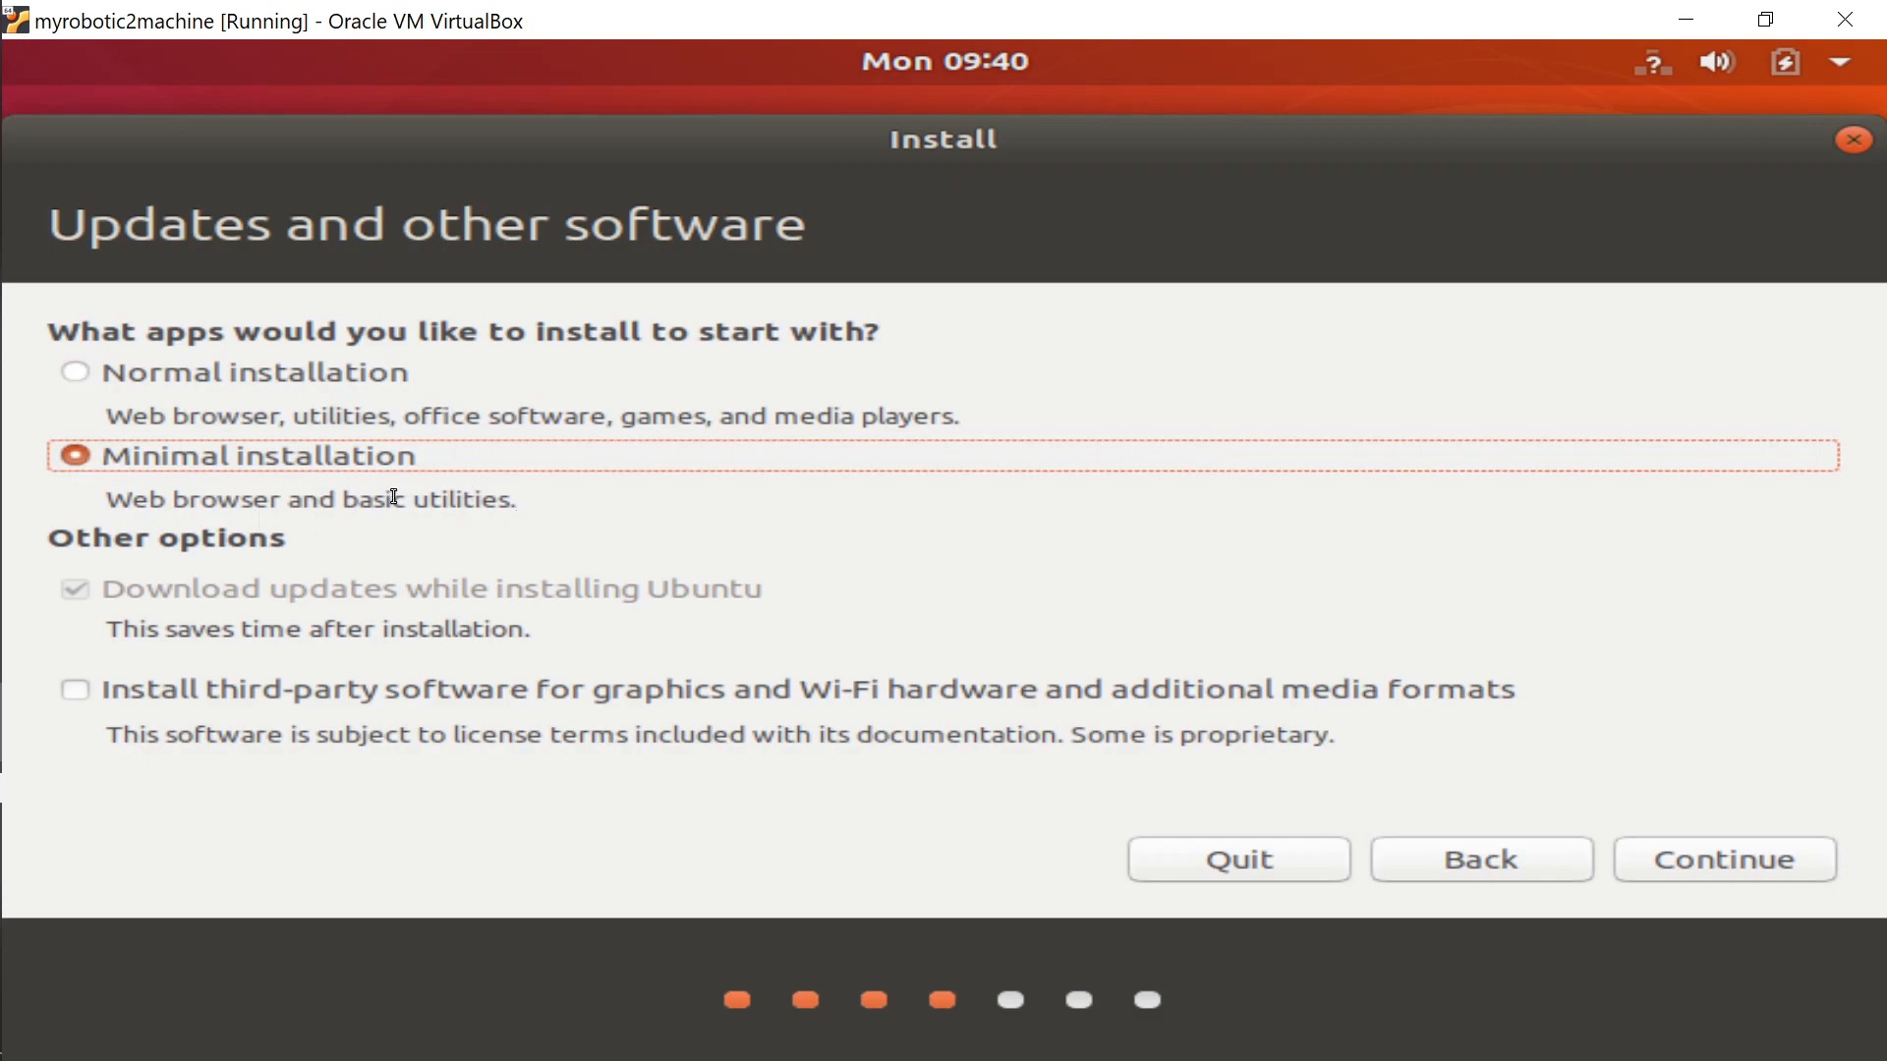
{"action": "left_click", "coordinate": [1741, 865]}
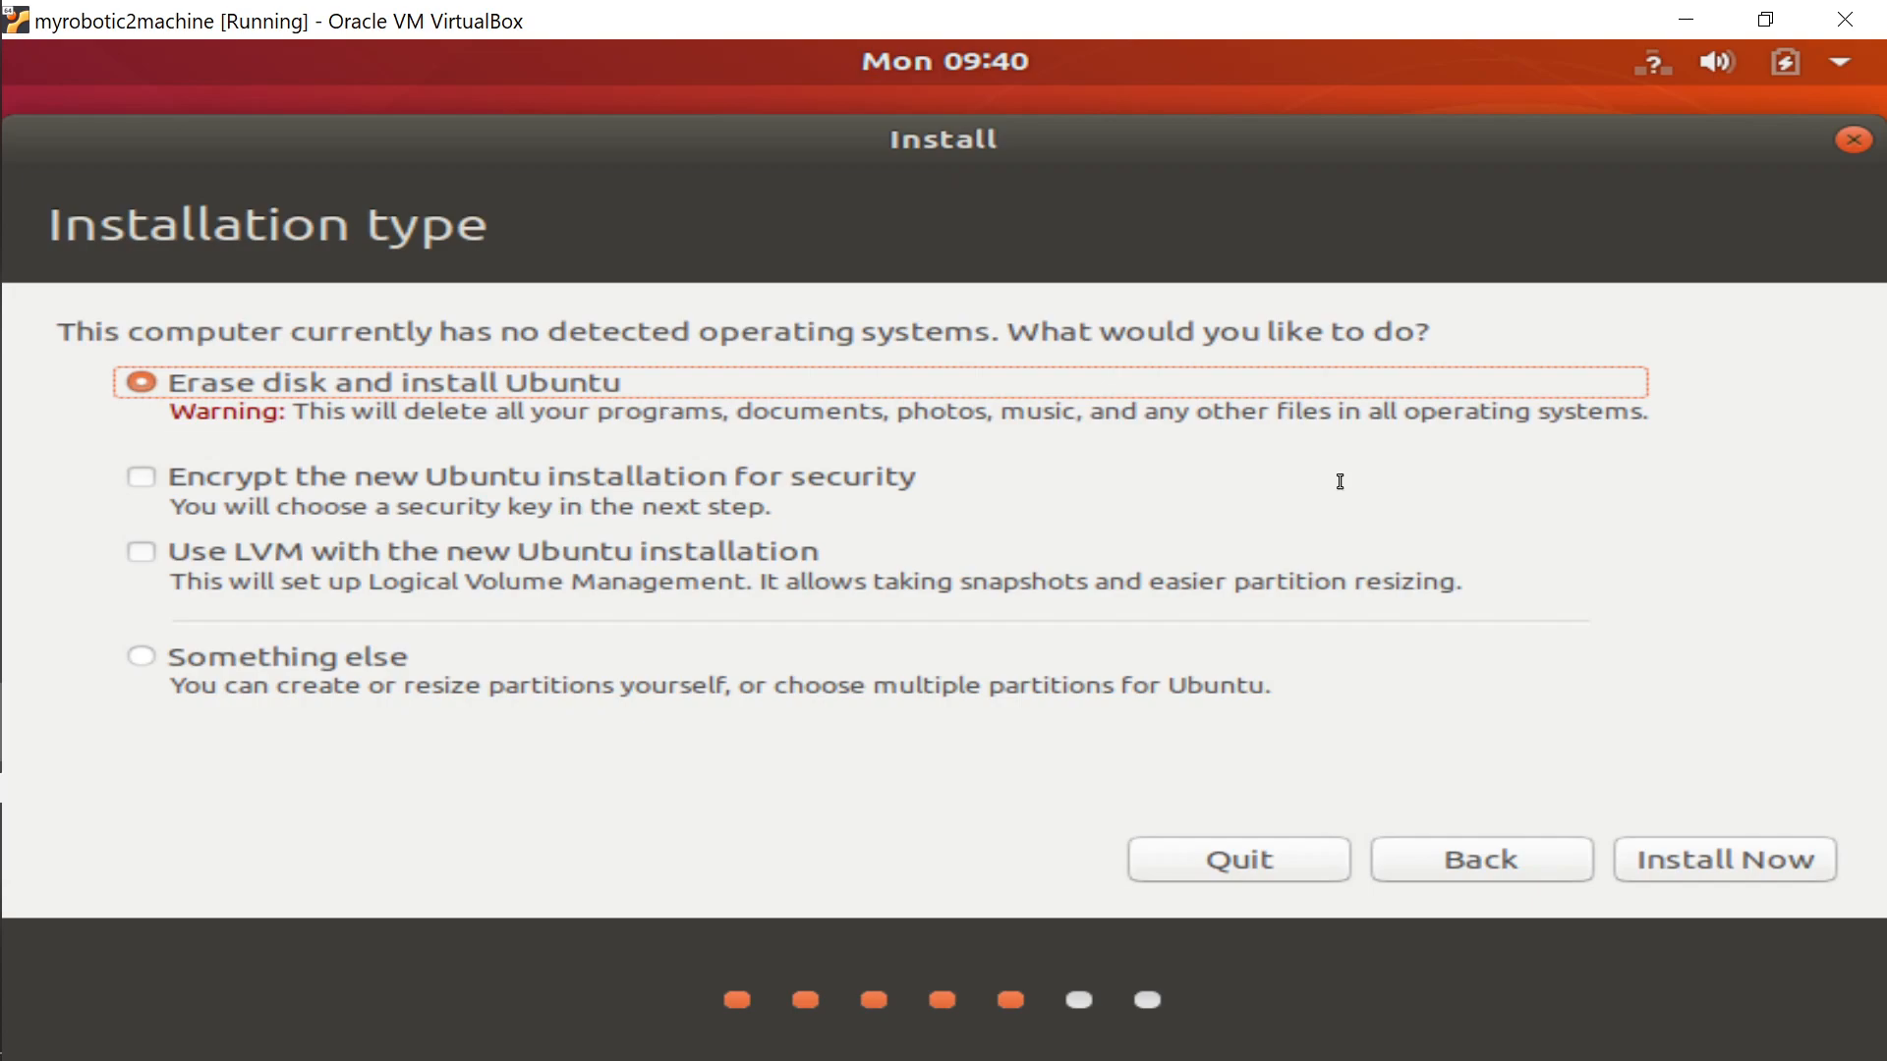
Proceed with Erase disk, review the sda partition summary, and confirm writing changes to disk.
{"action": "left_click", "coordinate": [1706, 862]}
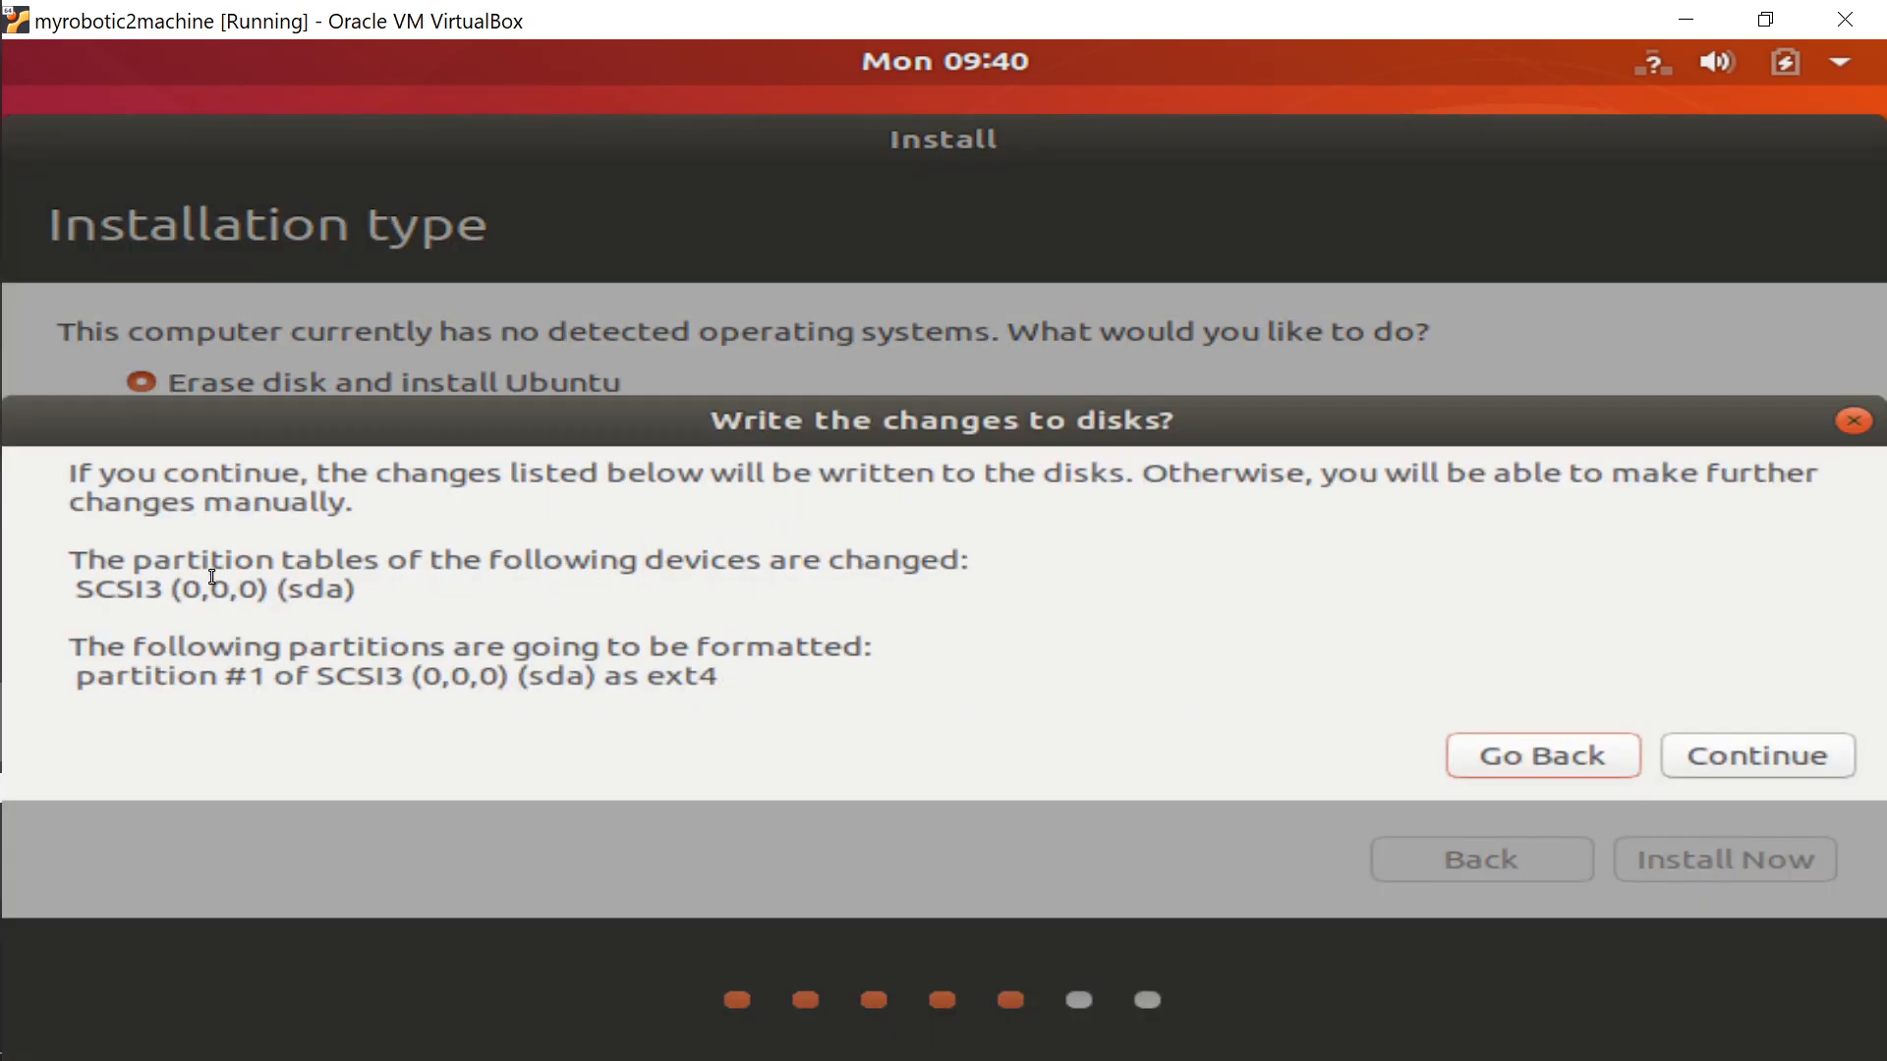
{"action": "double_click", "coordinate": [325, 591]}
{"action": "double_click", "coordinate": [389, 594]}
{"action": "left_click", "coordinate": [416, 591]}
{"action": "double_click", "coordinate": [319, 593]}
{"action": "left_click", "coordinate": [1235, 669]}
{"action": "left_click", "coordinate": [1761, 759]}
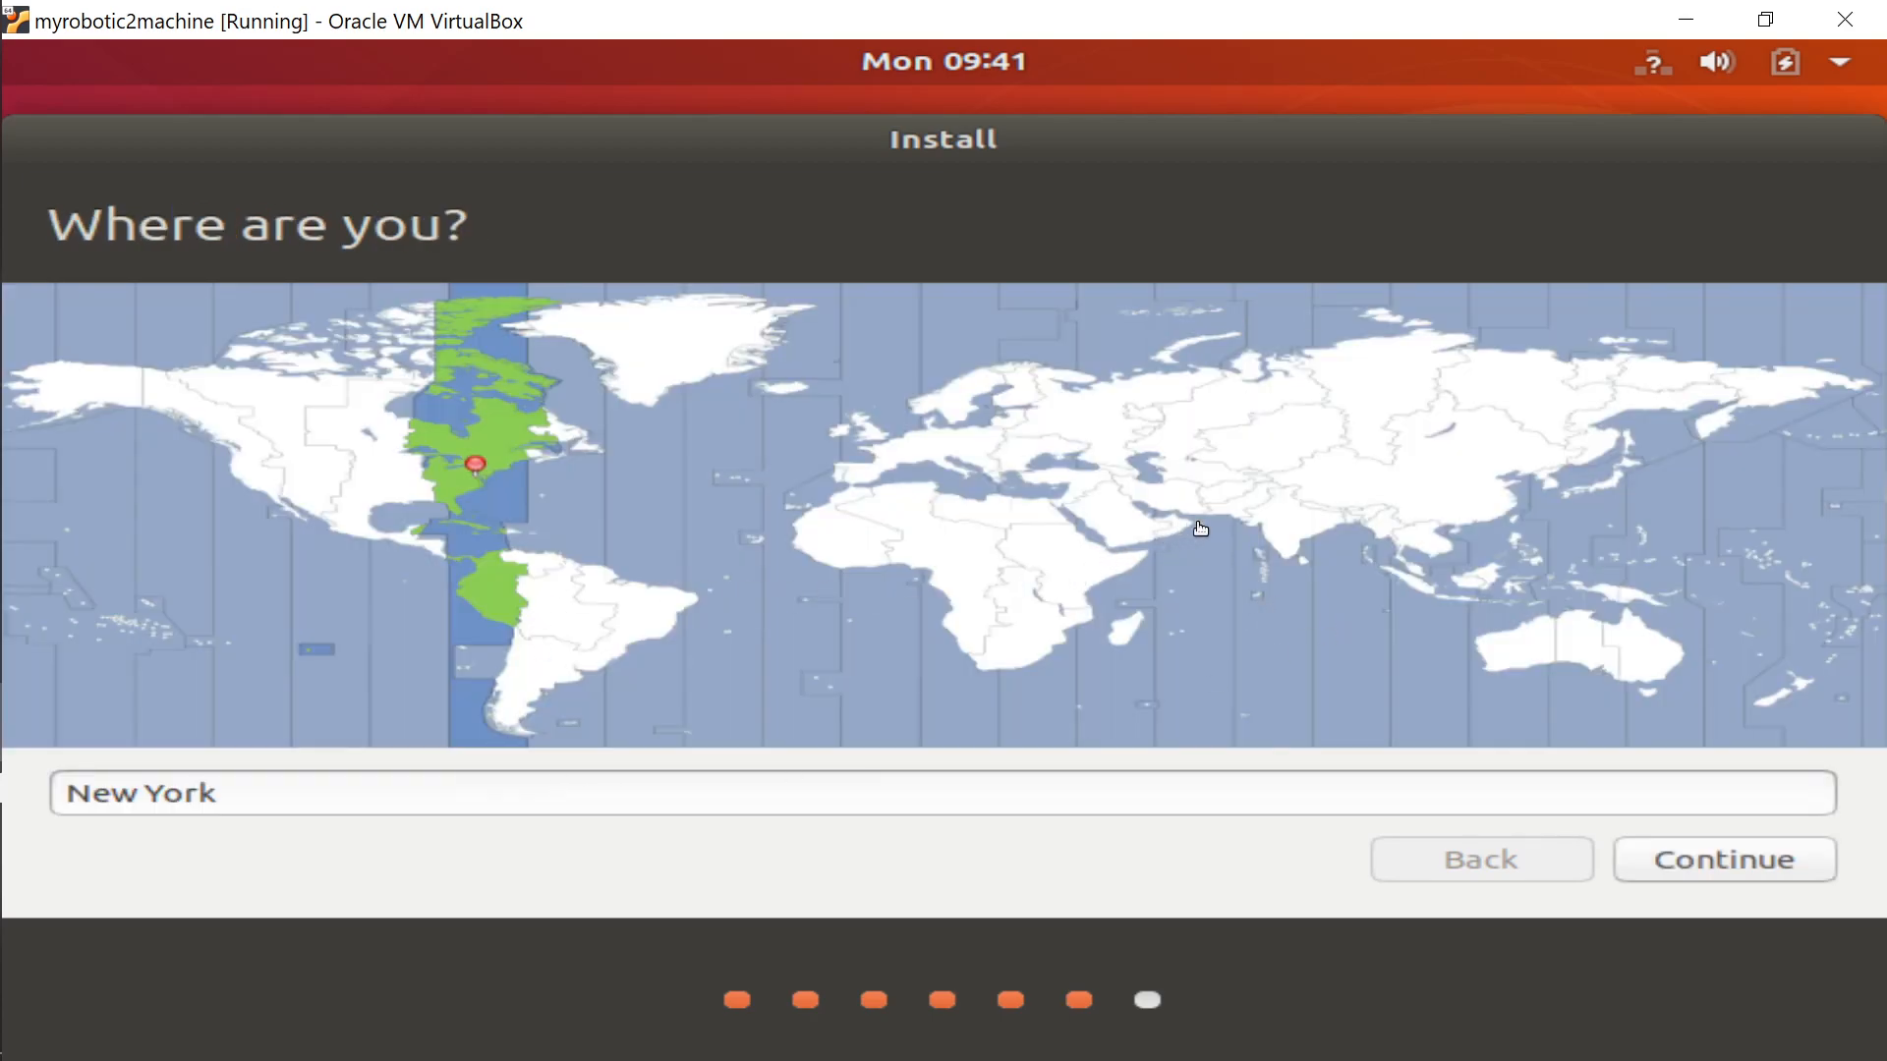
Set the timezone to Kolkata, India, then enter the user's name and password twice to begin installing.
{"action": "left_click", "coordinate": [1301, 536]}
{"action": "left_click", "coordinate": [1728, 864]}
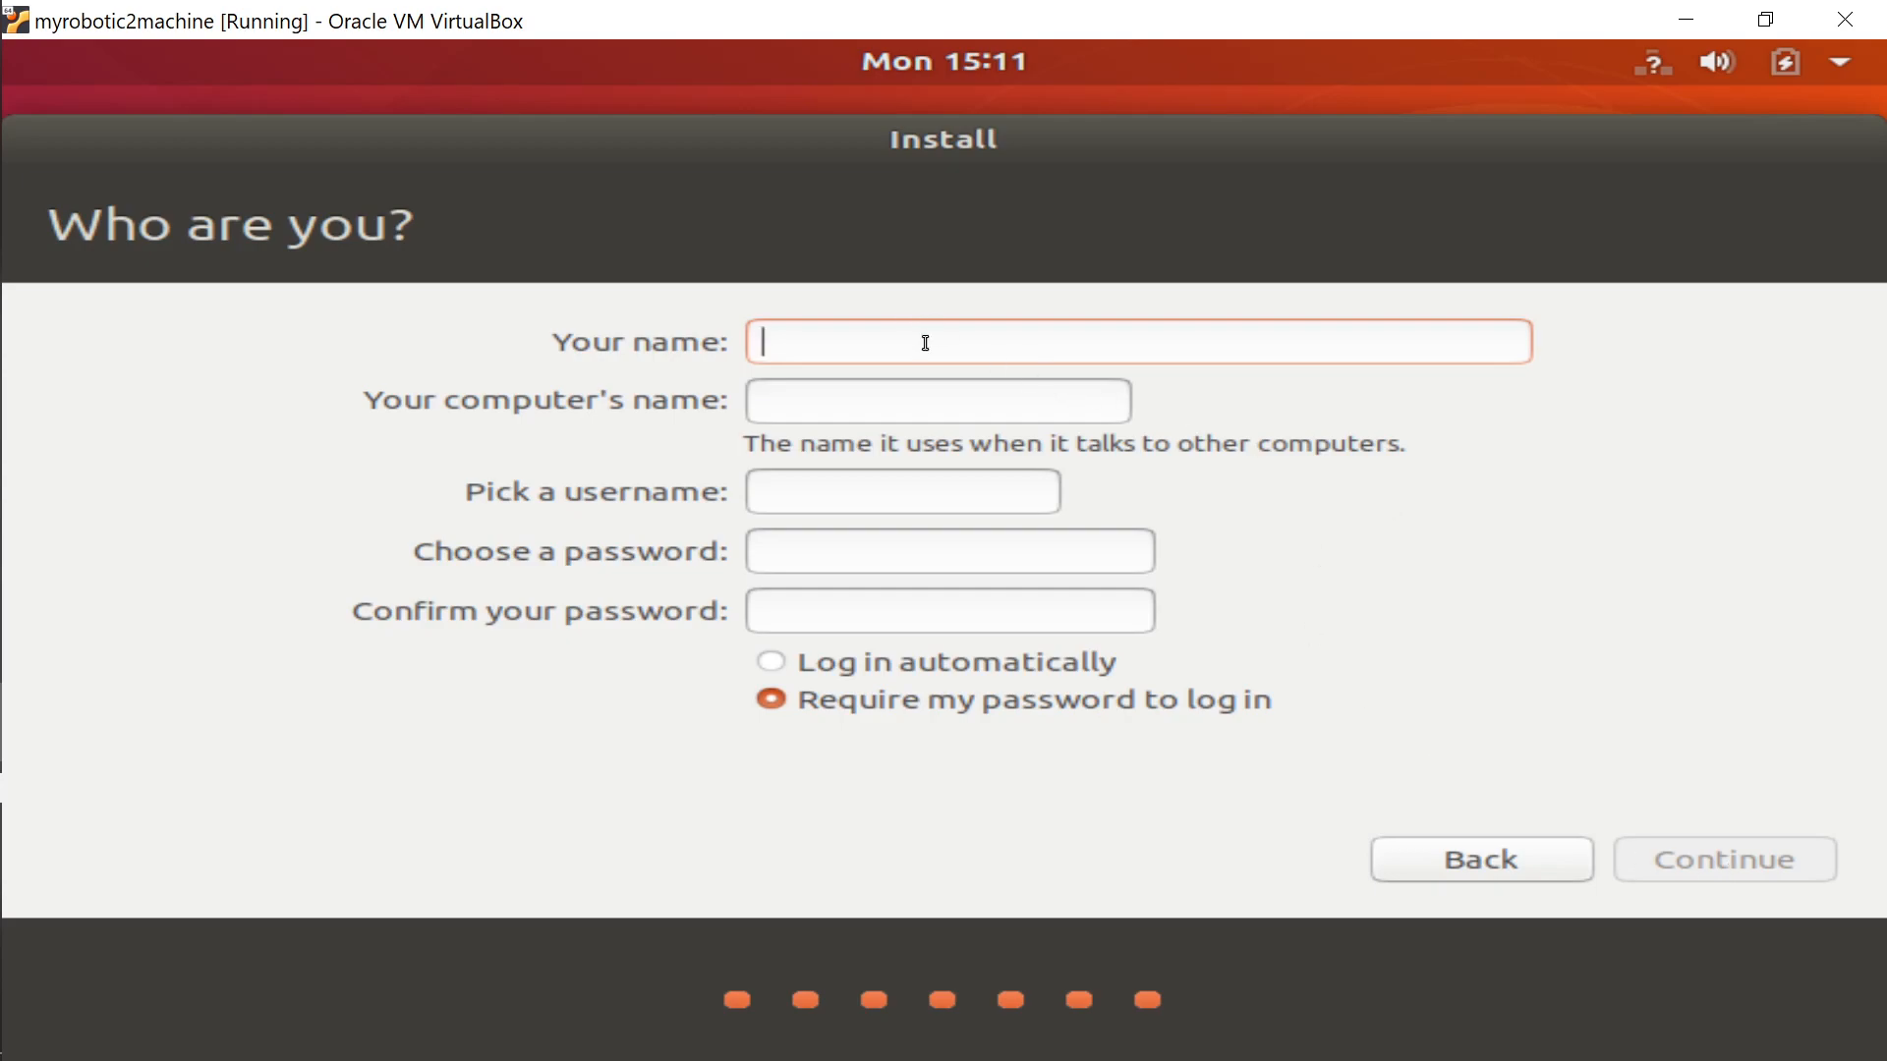
{"action": "type", "text": "lucy"}
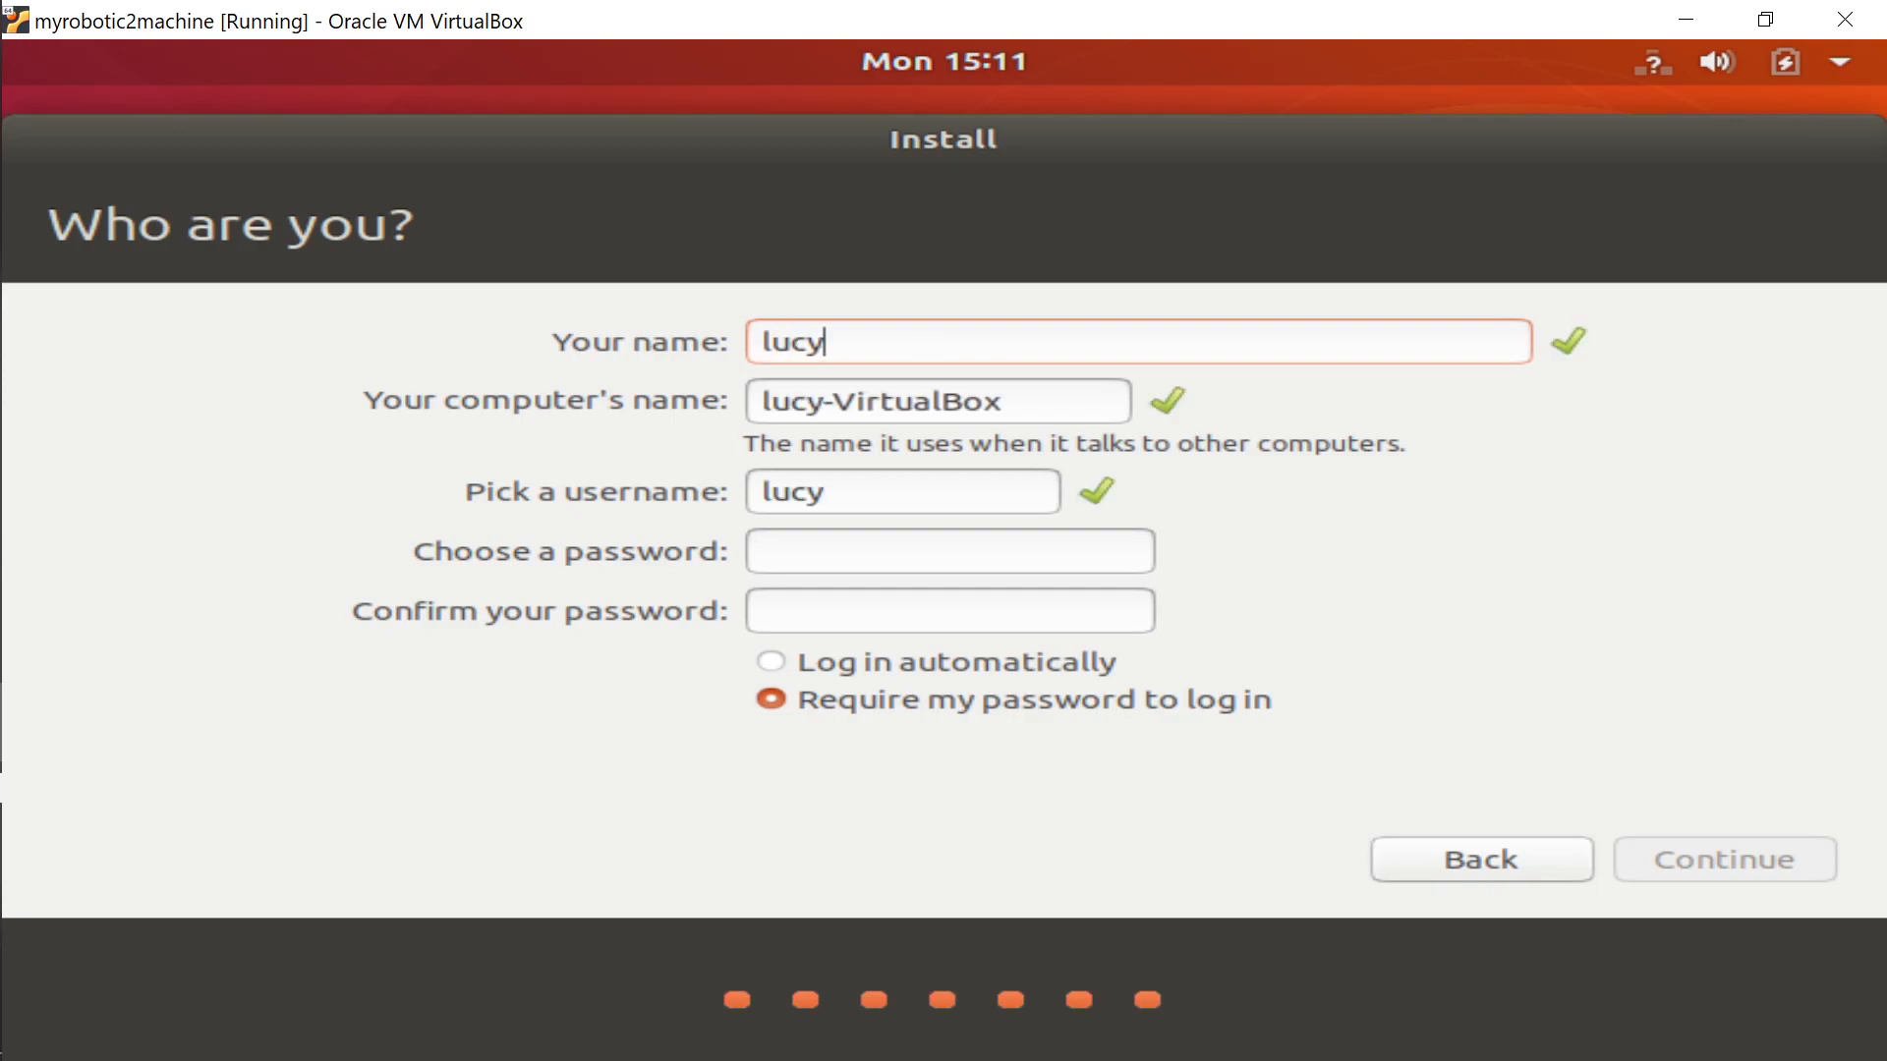
{"action": "left_click", "coordinate": [775, 553]}
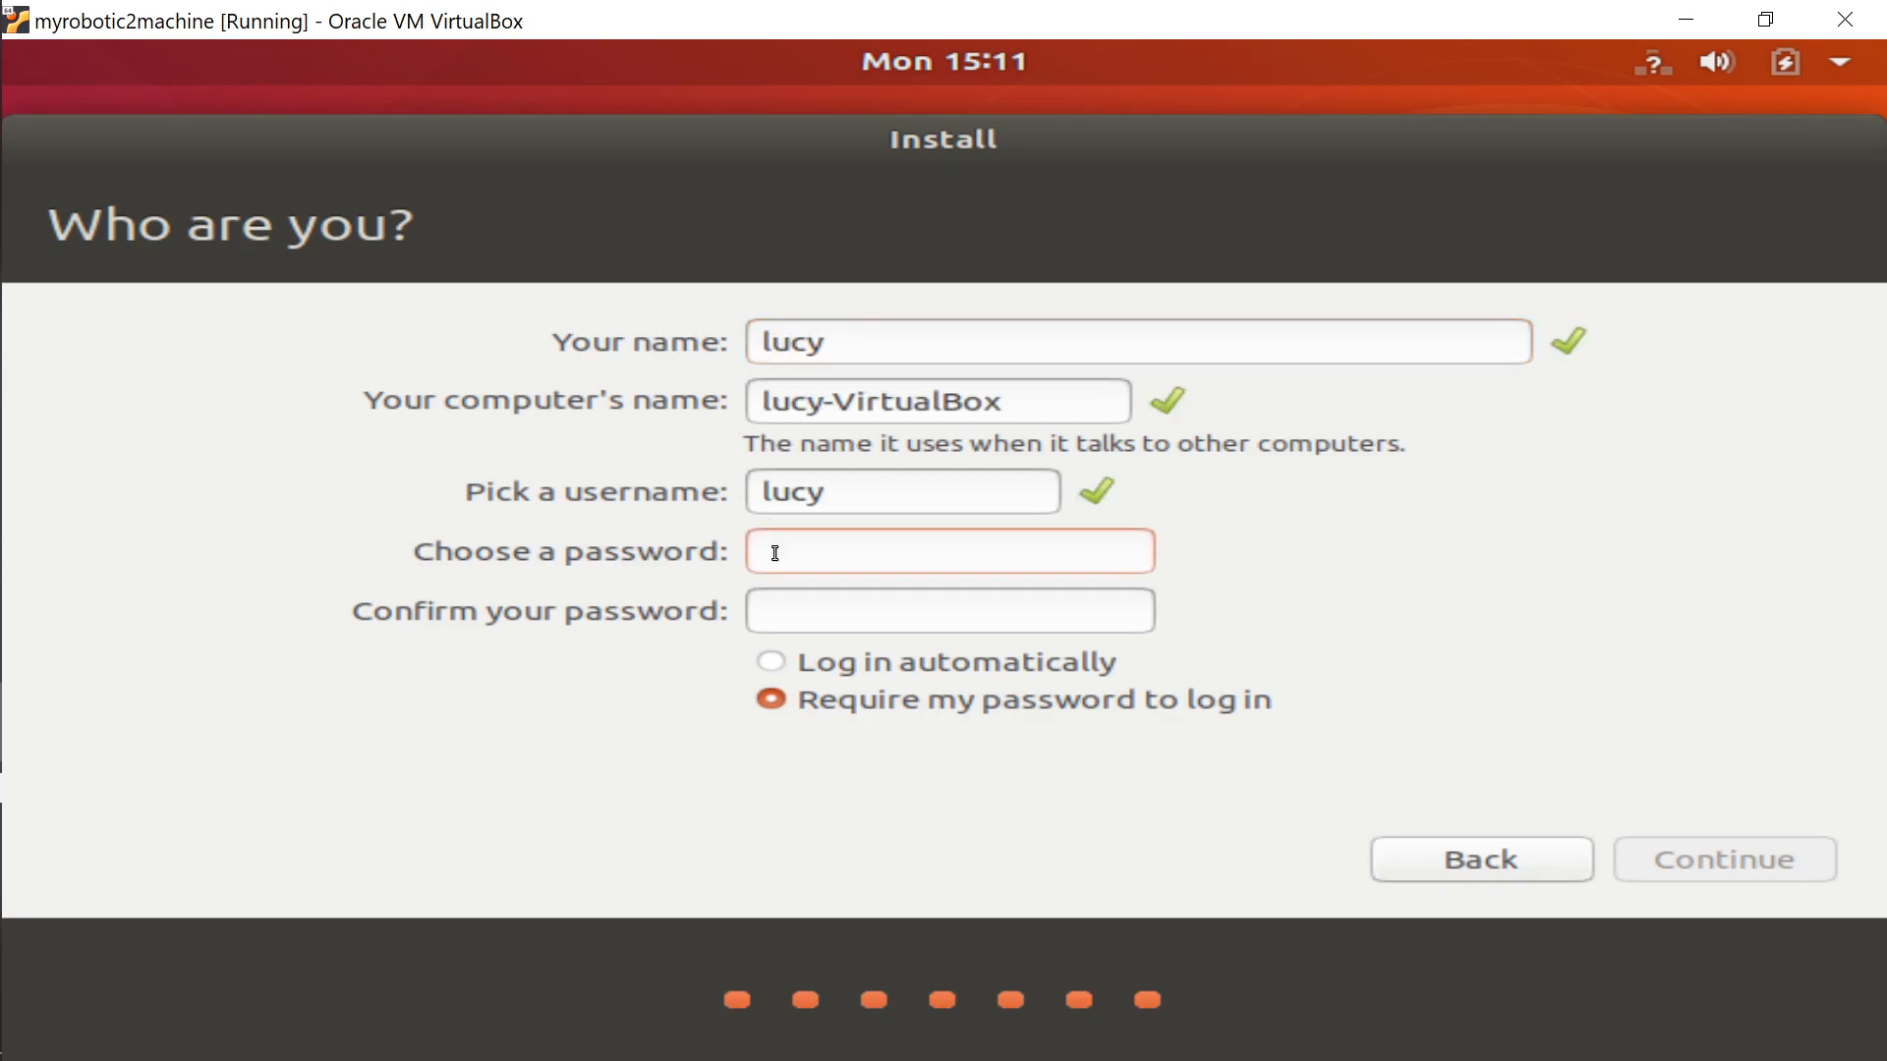
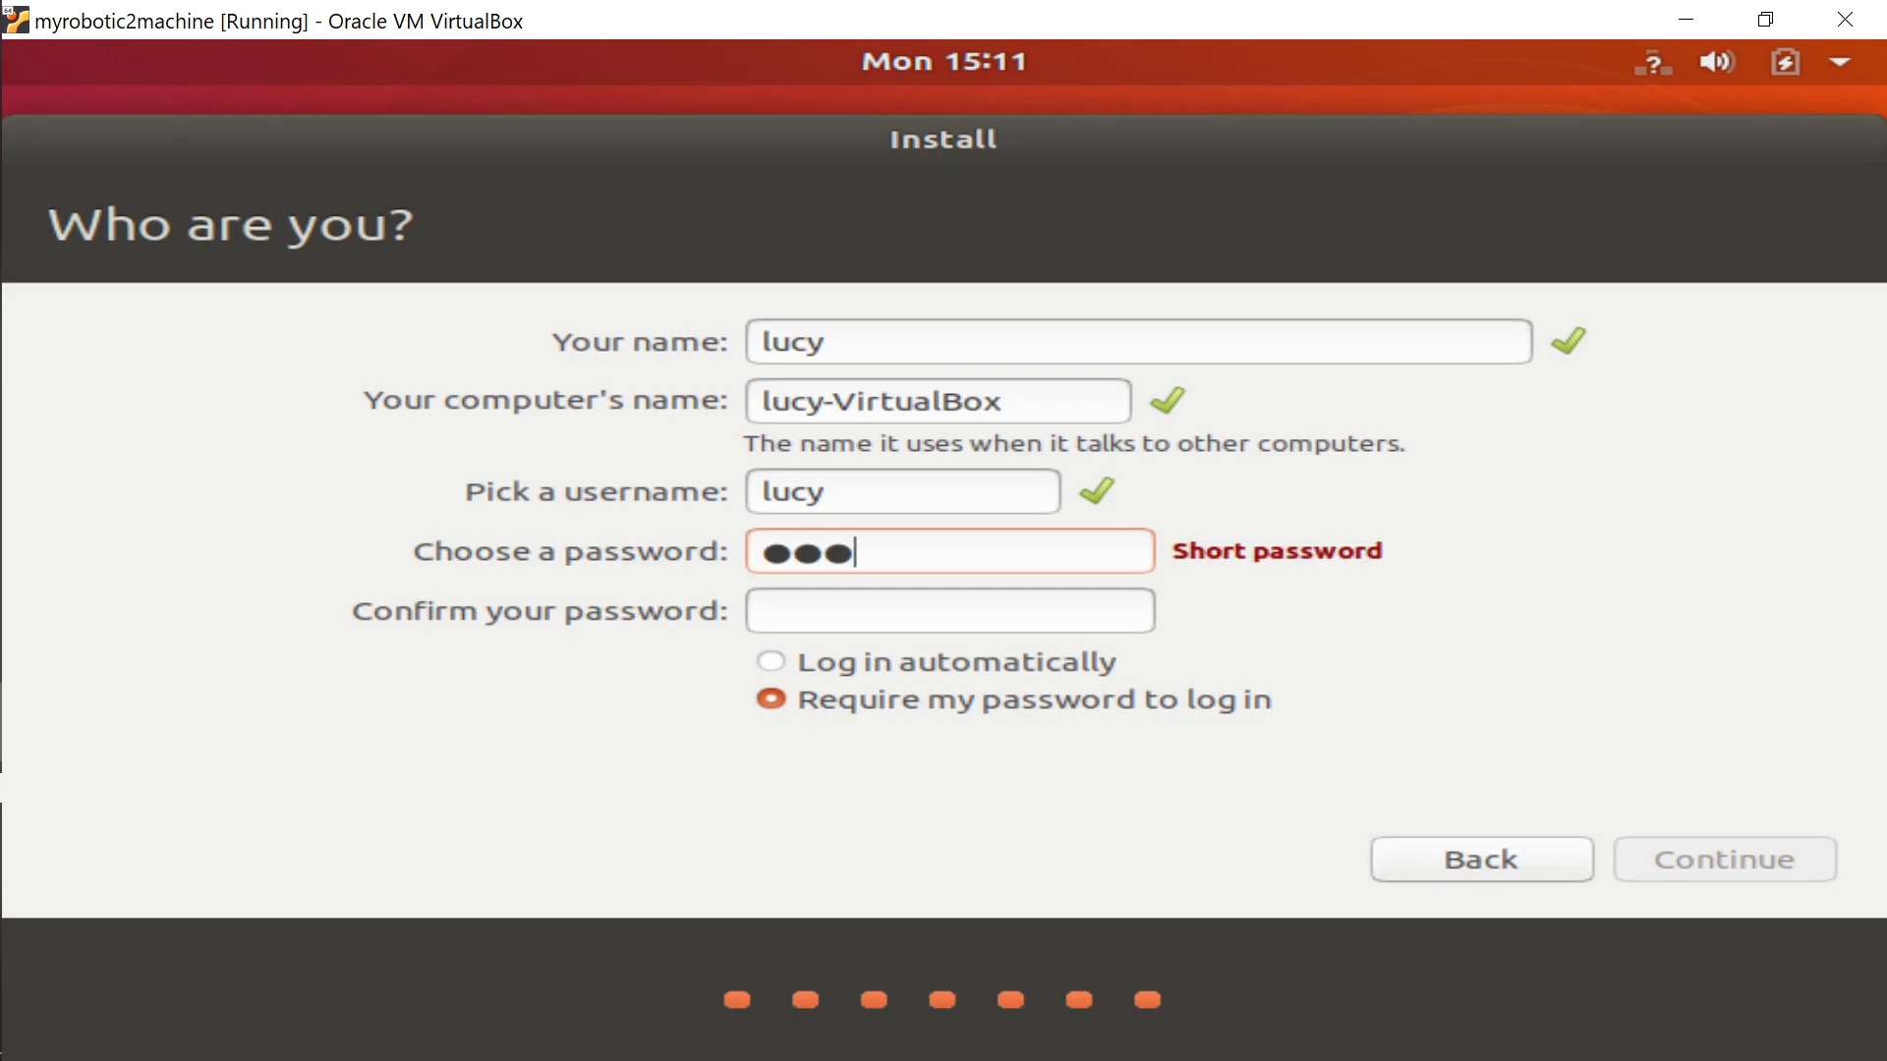
{"action": "left_click", "coordinate": [804, 613]}
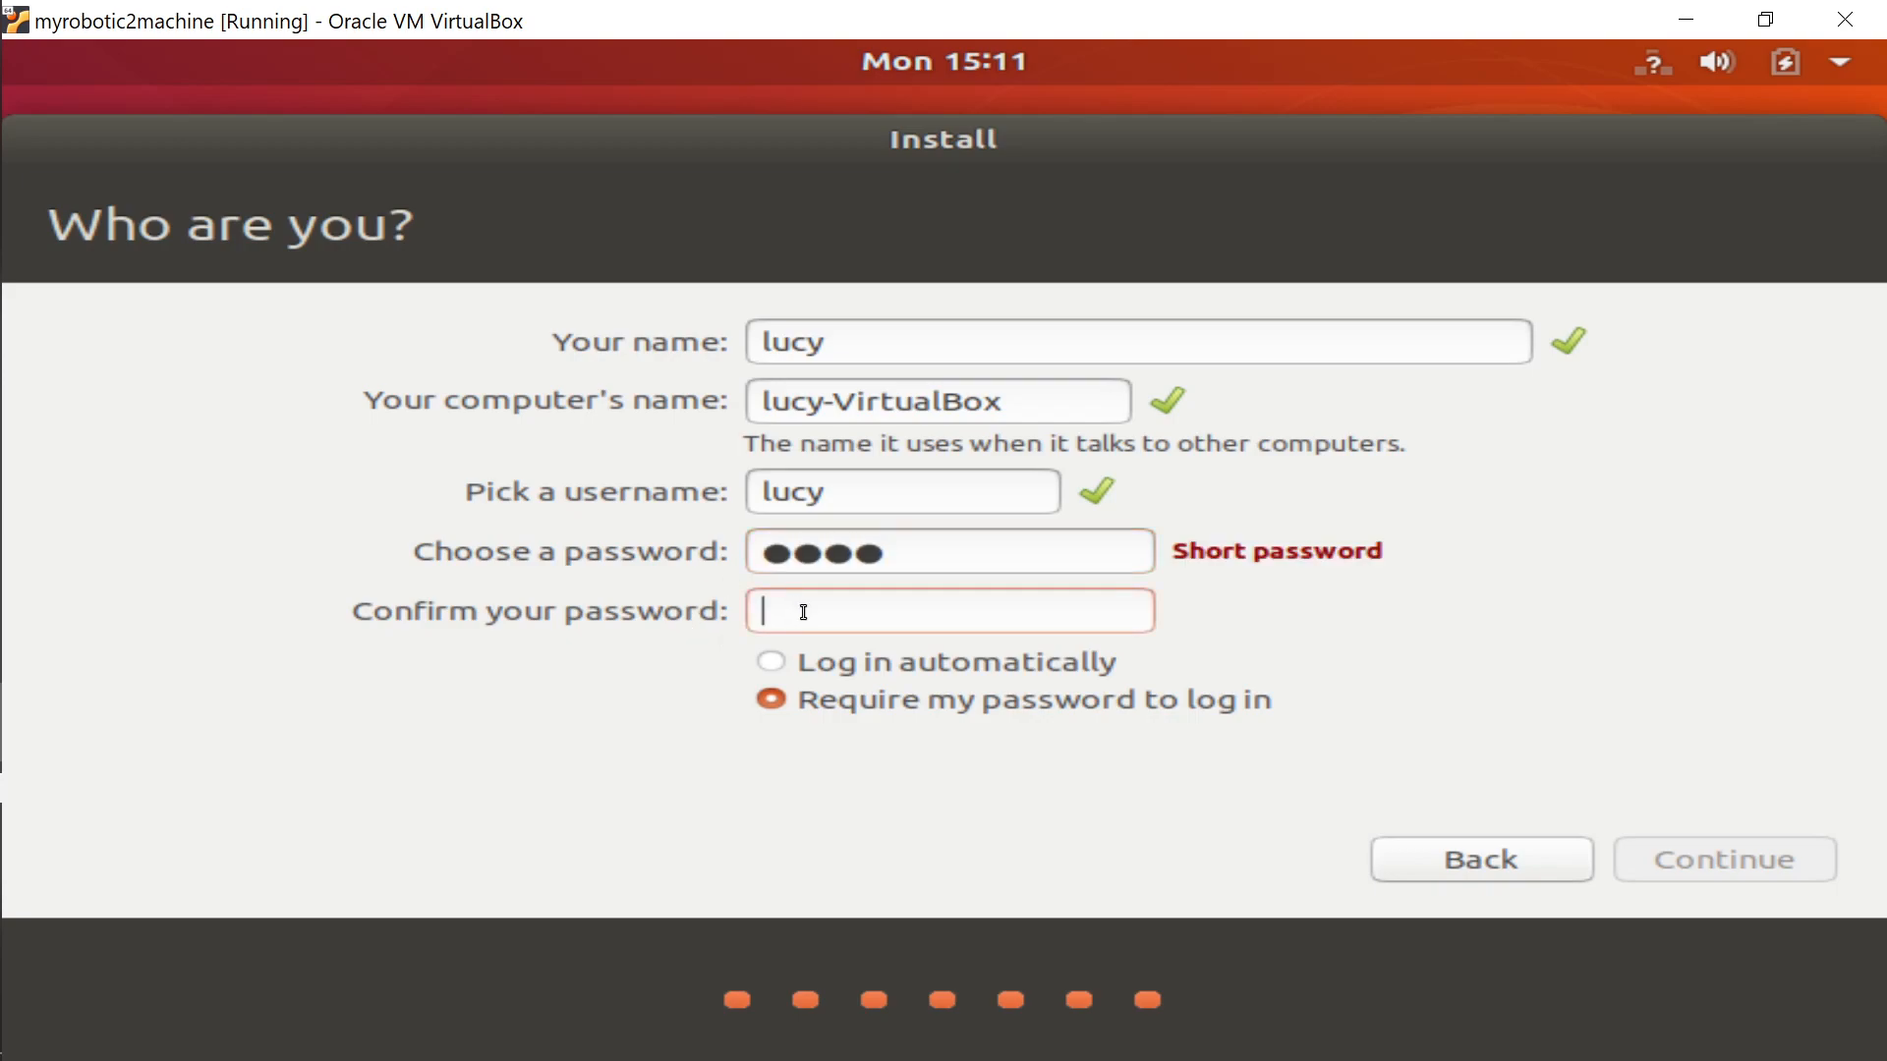
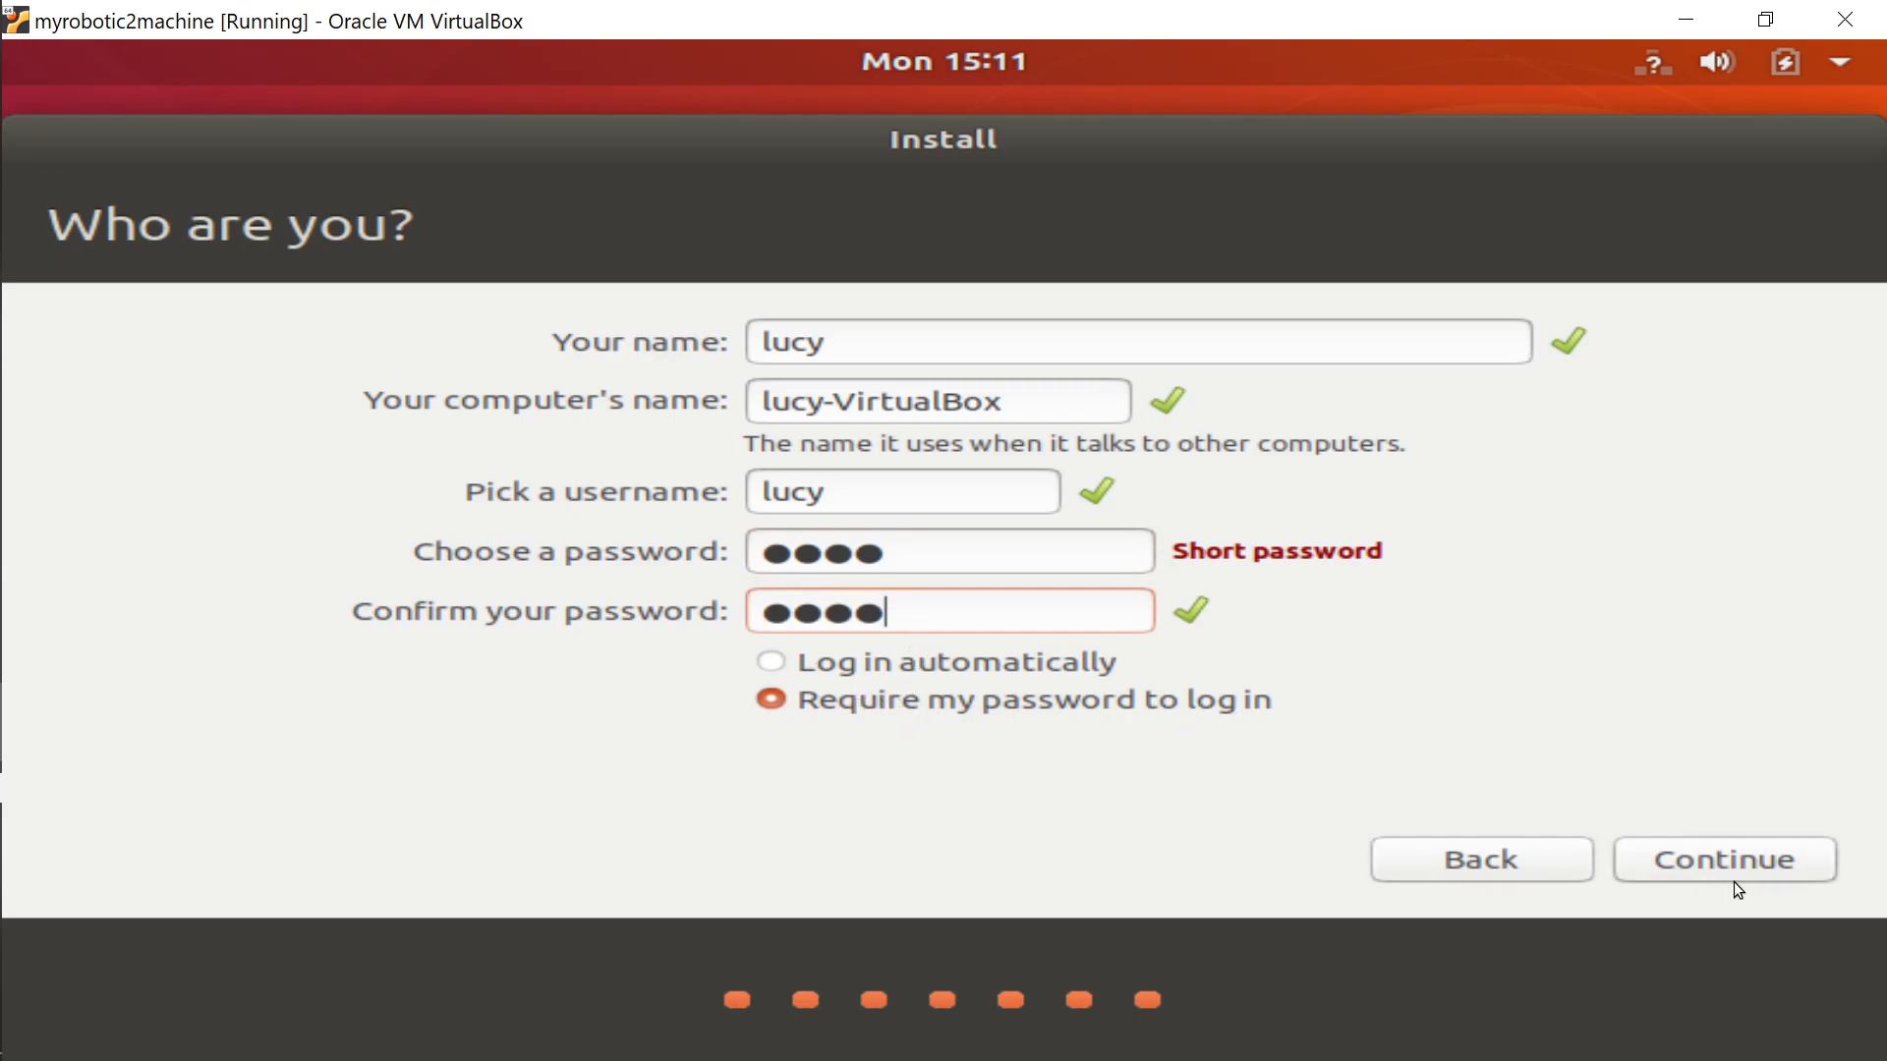
{"action": "left_click", "coordinate": [1761, 867]}
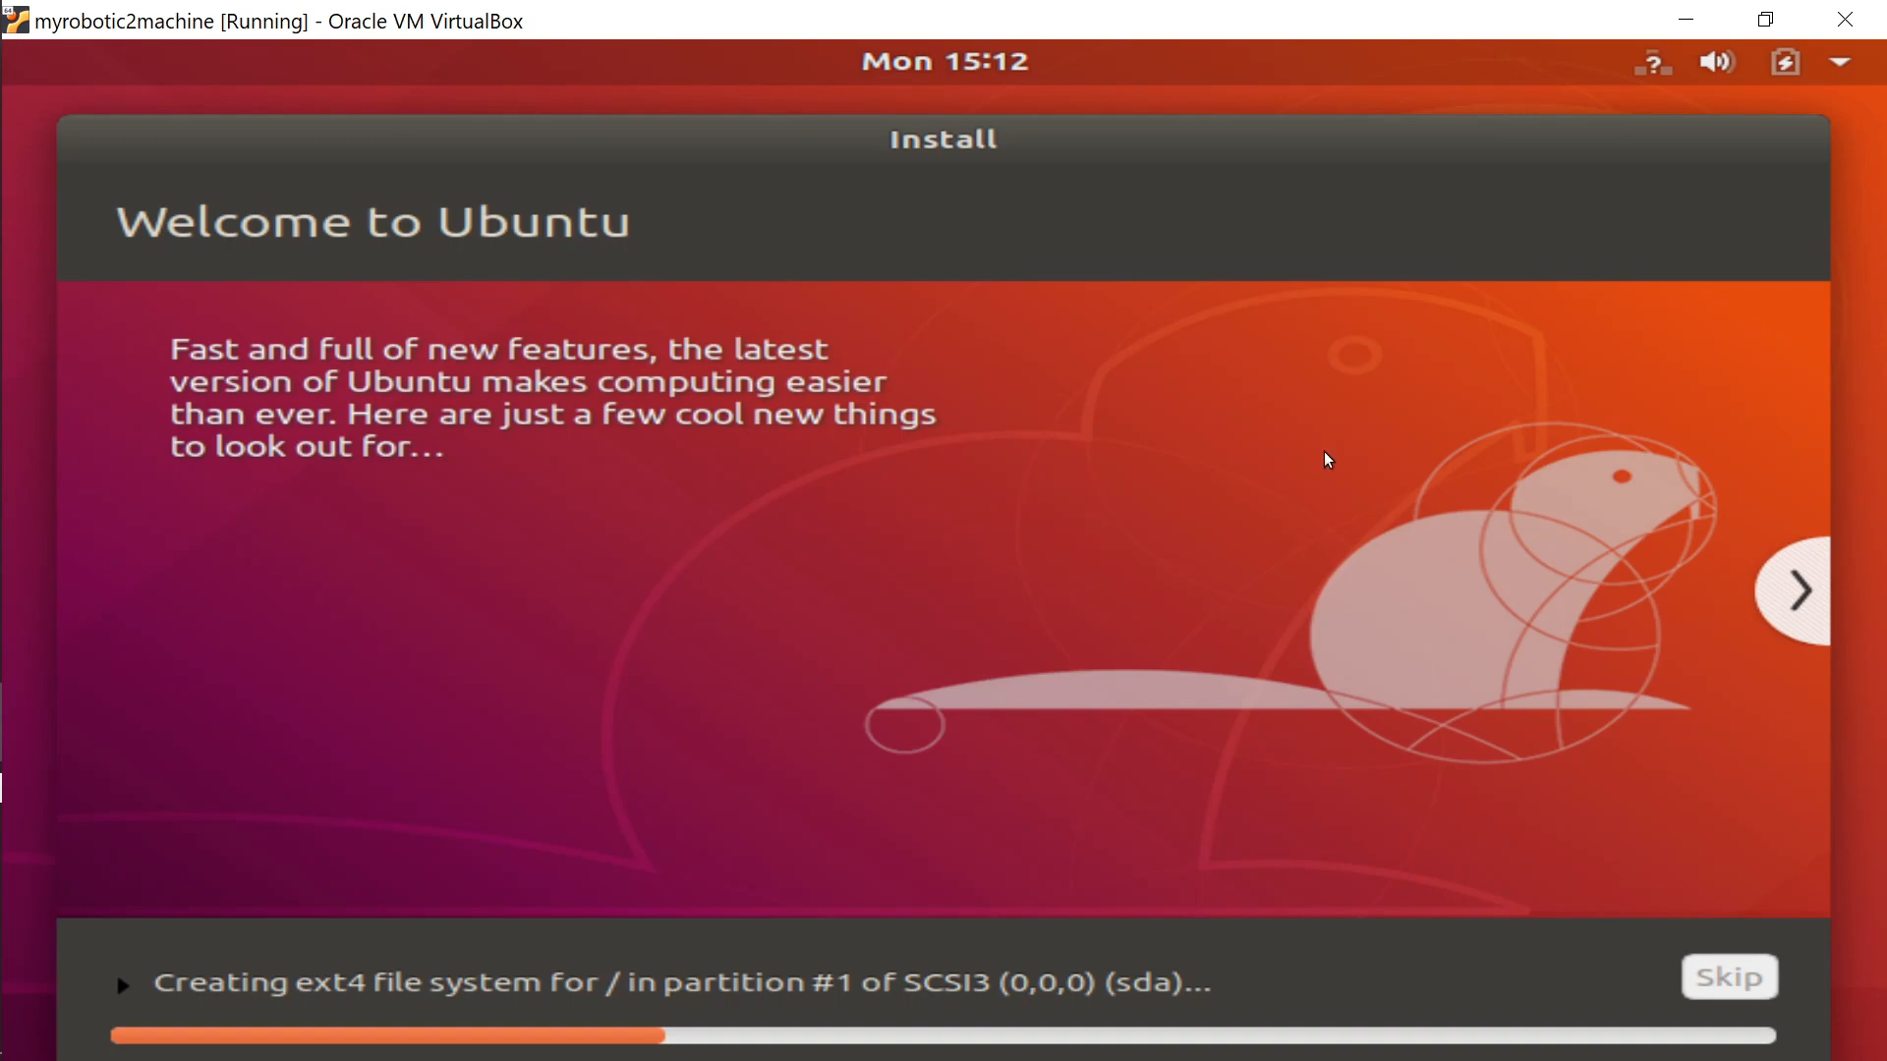
Pause the OBS recording, minimize it, and open myrobotic2machine's Settings in VirtualBox Manager.
{"action": "left_click", "coordinate": [1690, 24]}
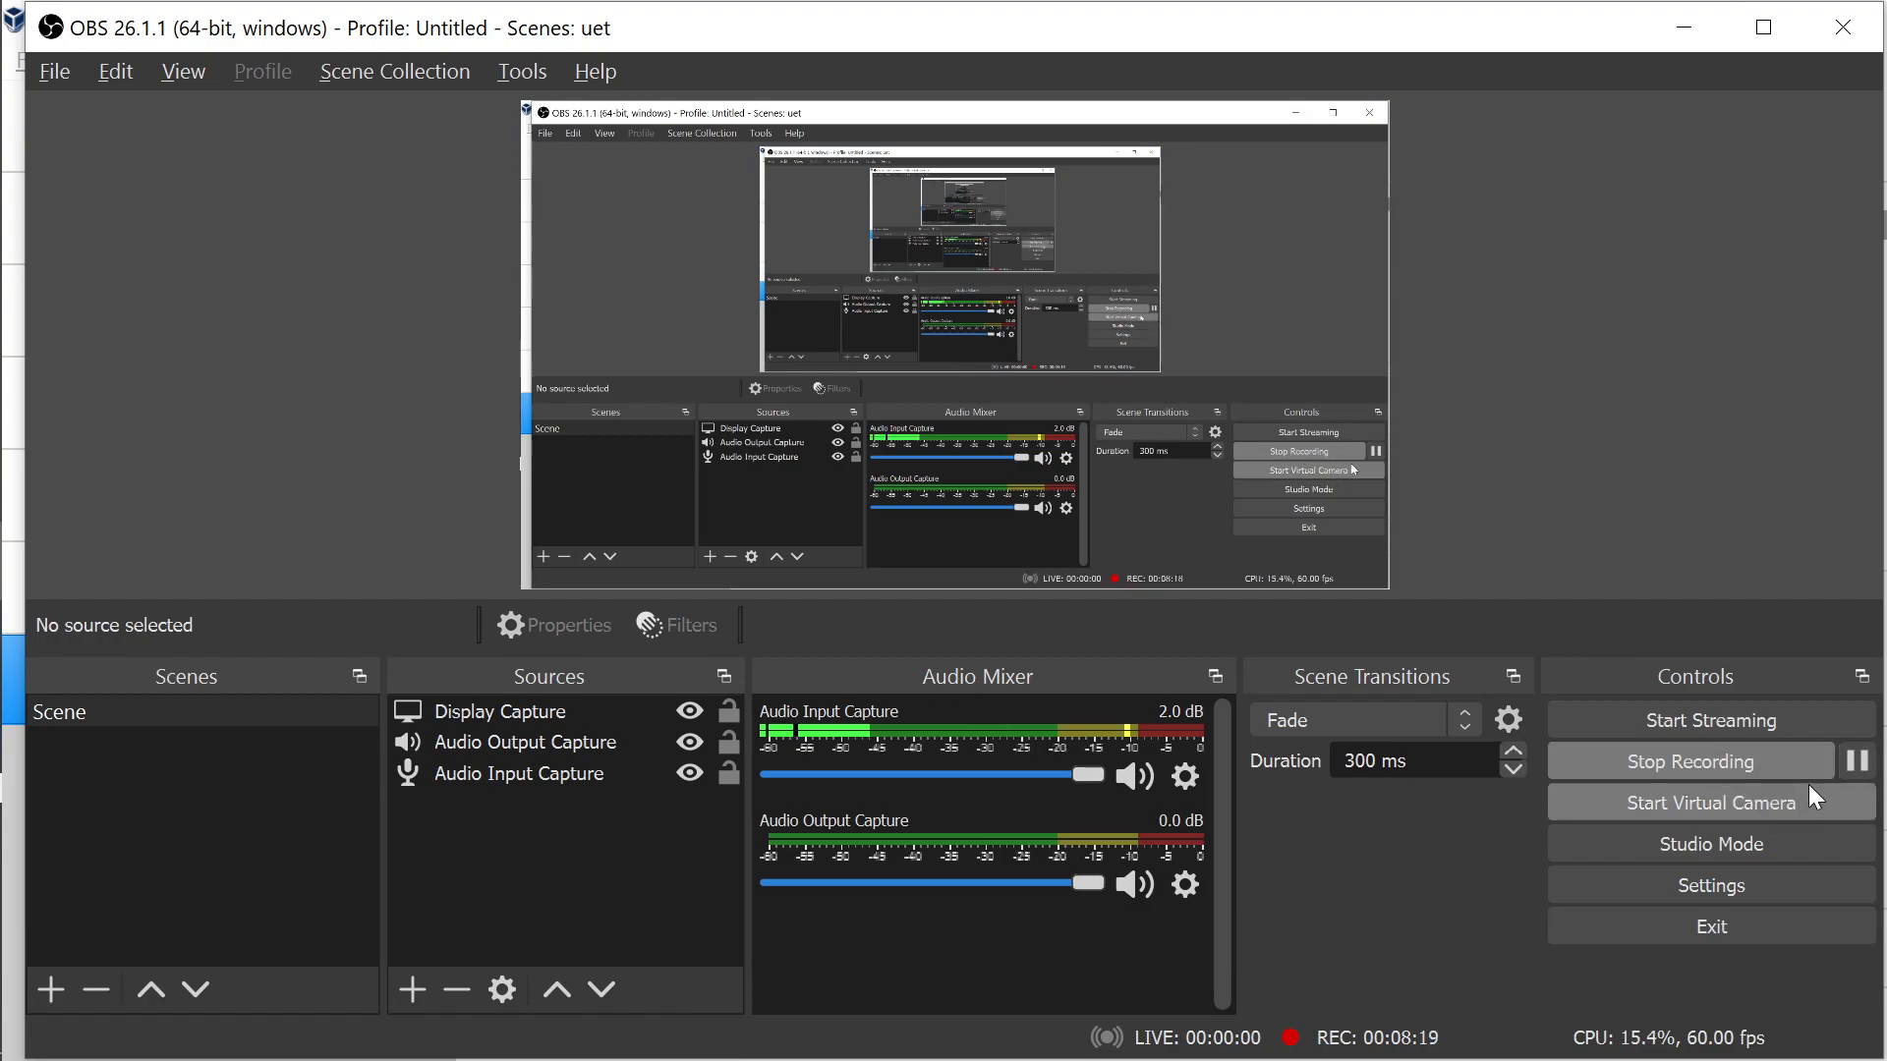
{"action": "left_click", "coordinate": [1864, 765]}
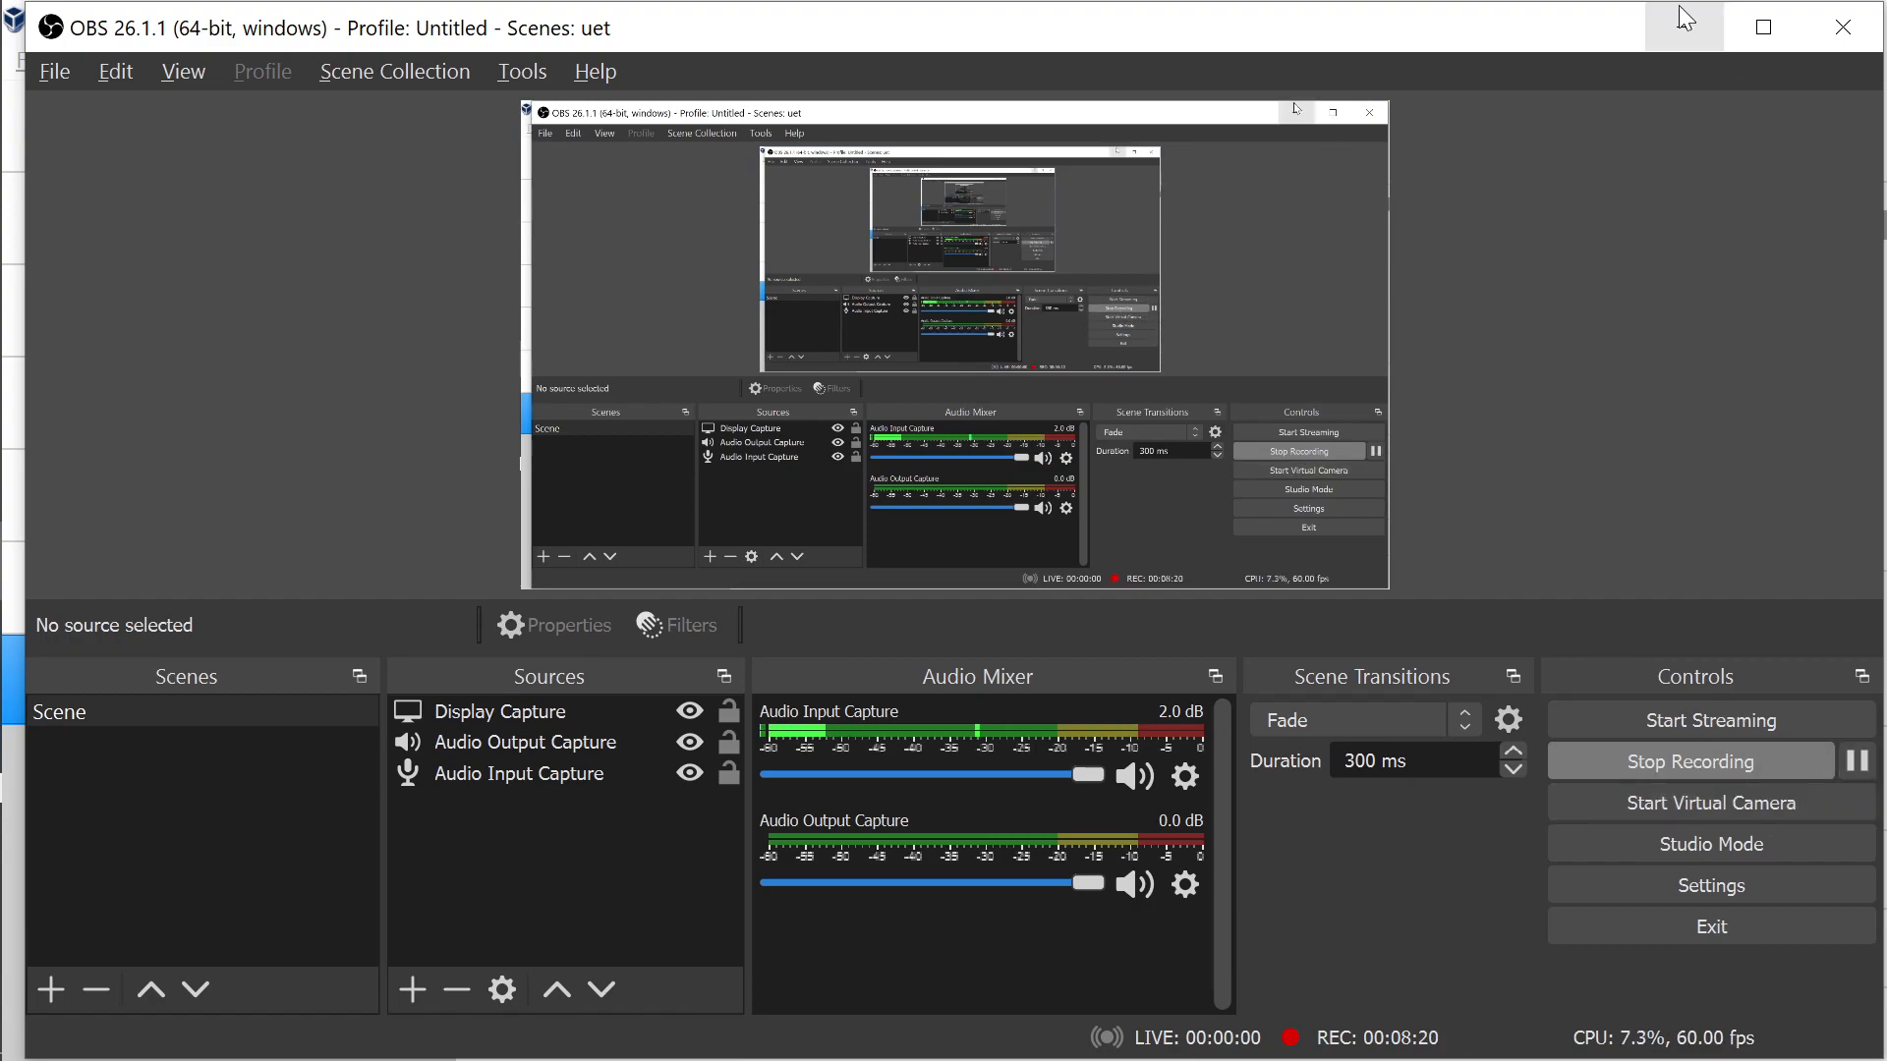
{"action": "left_click", "coordinate": [1684, 24]}
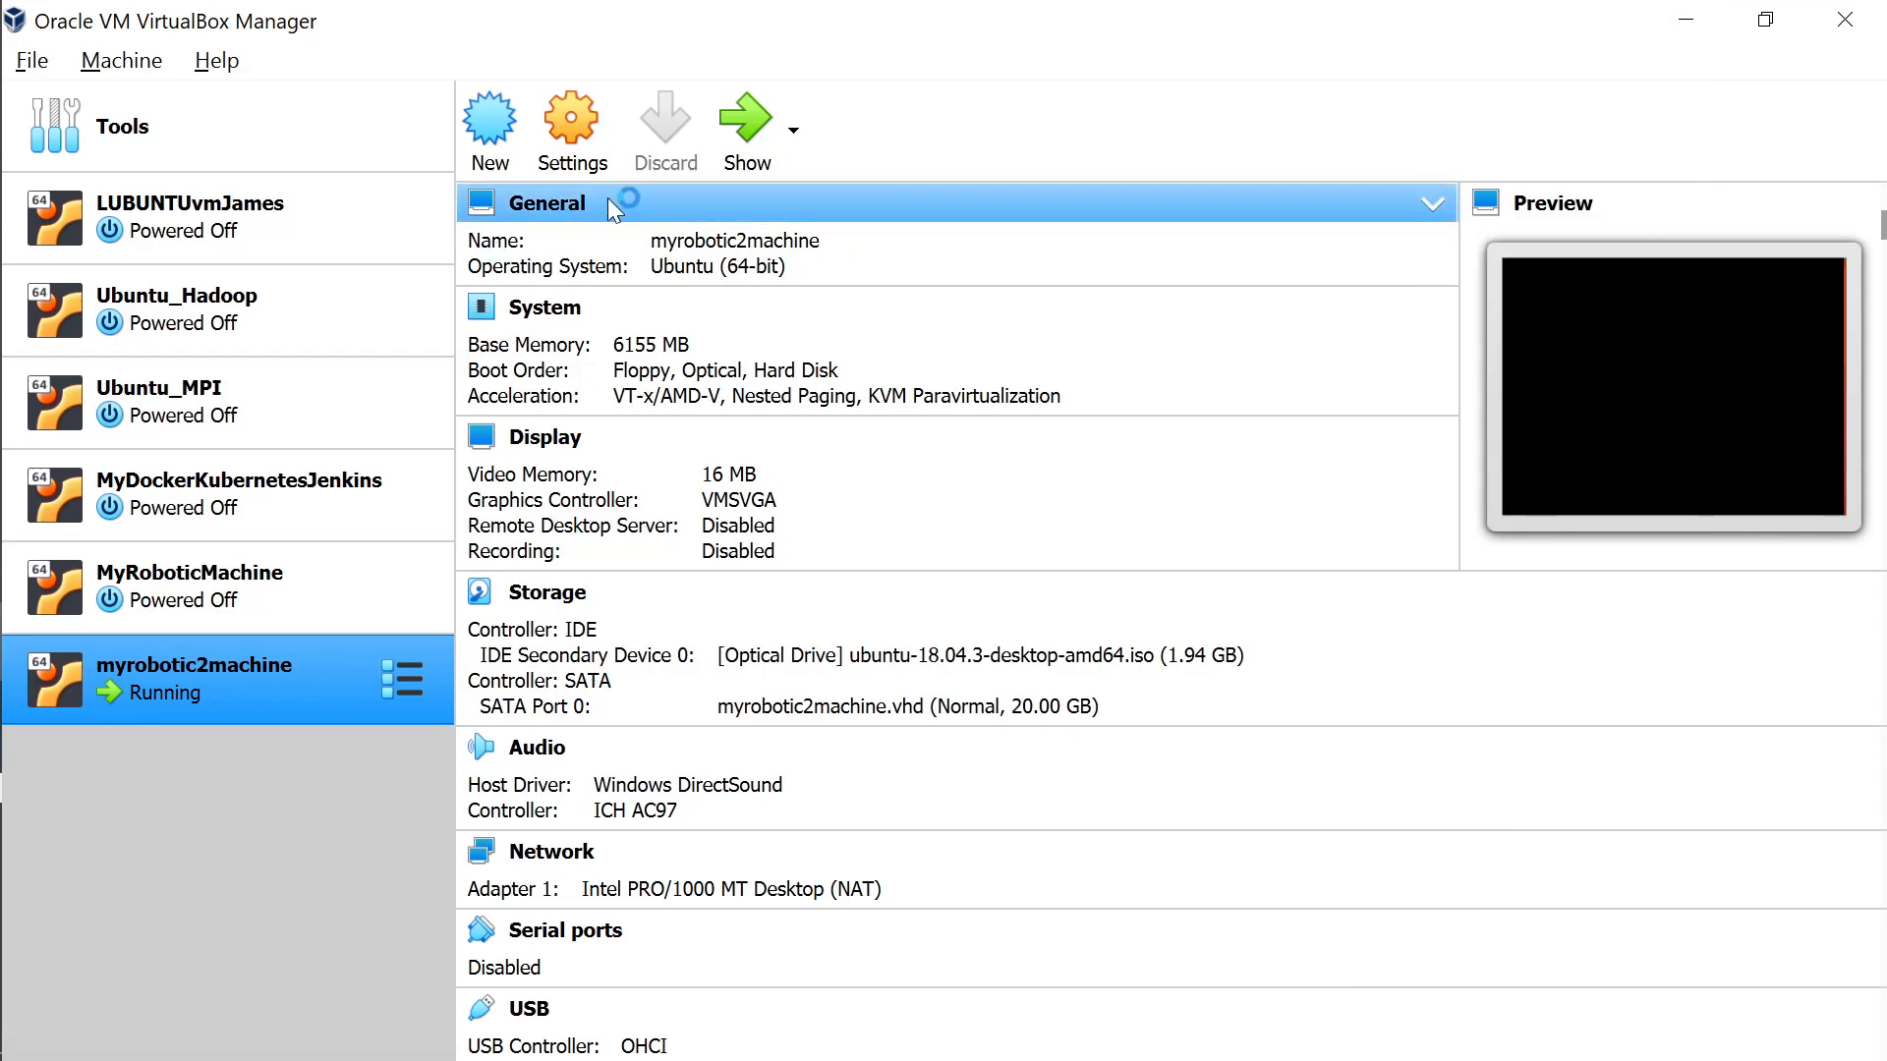
{"action": "left_click", "coordinate": [576, 131]}
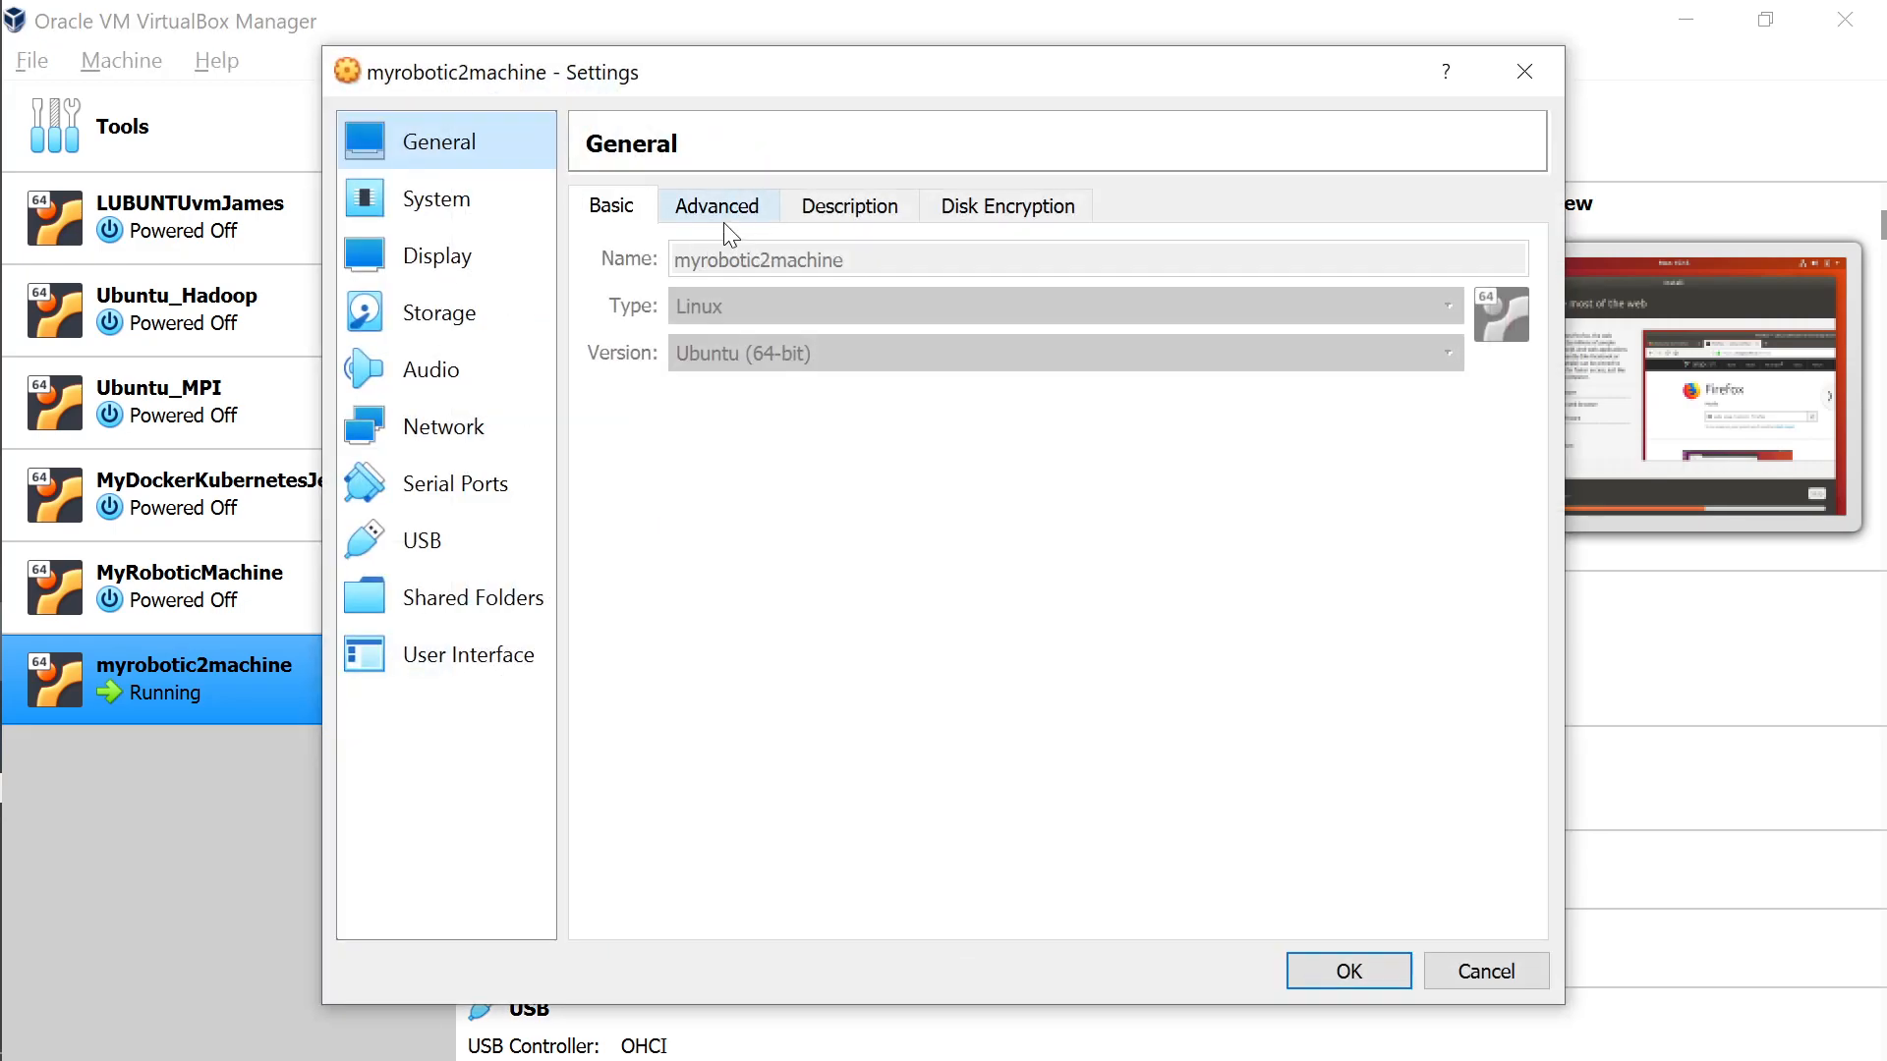
Under General > Advanced, set Shared Clipboard and Drag'n'Drop to Bidirectional and save with OK.
{"action": "left_click", "coordinate": [732, 221]}
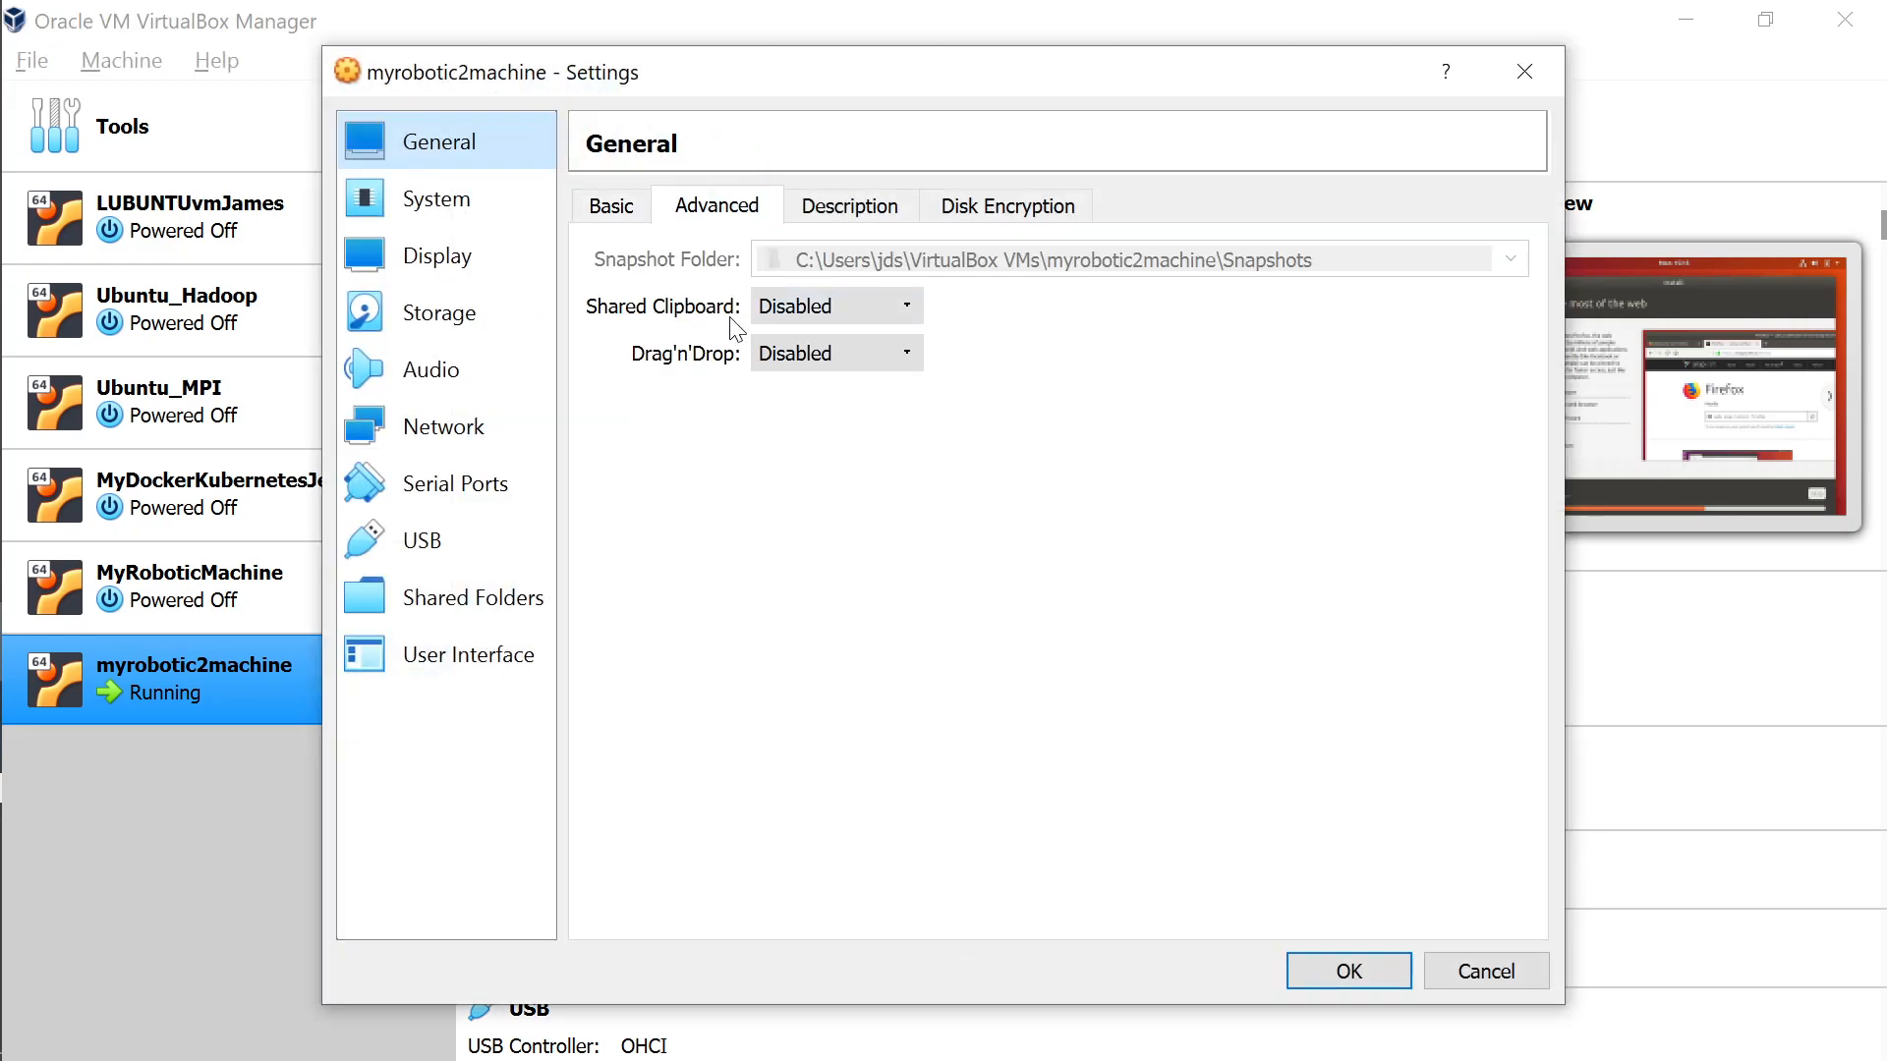
{"action": "left_click", "coordinate": [816, 316]}
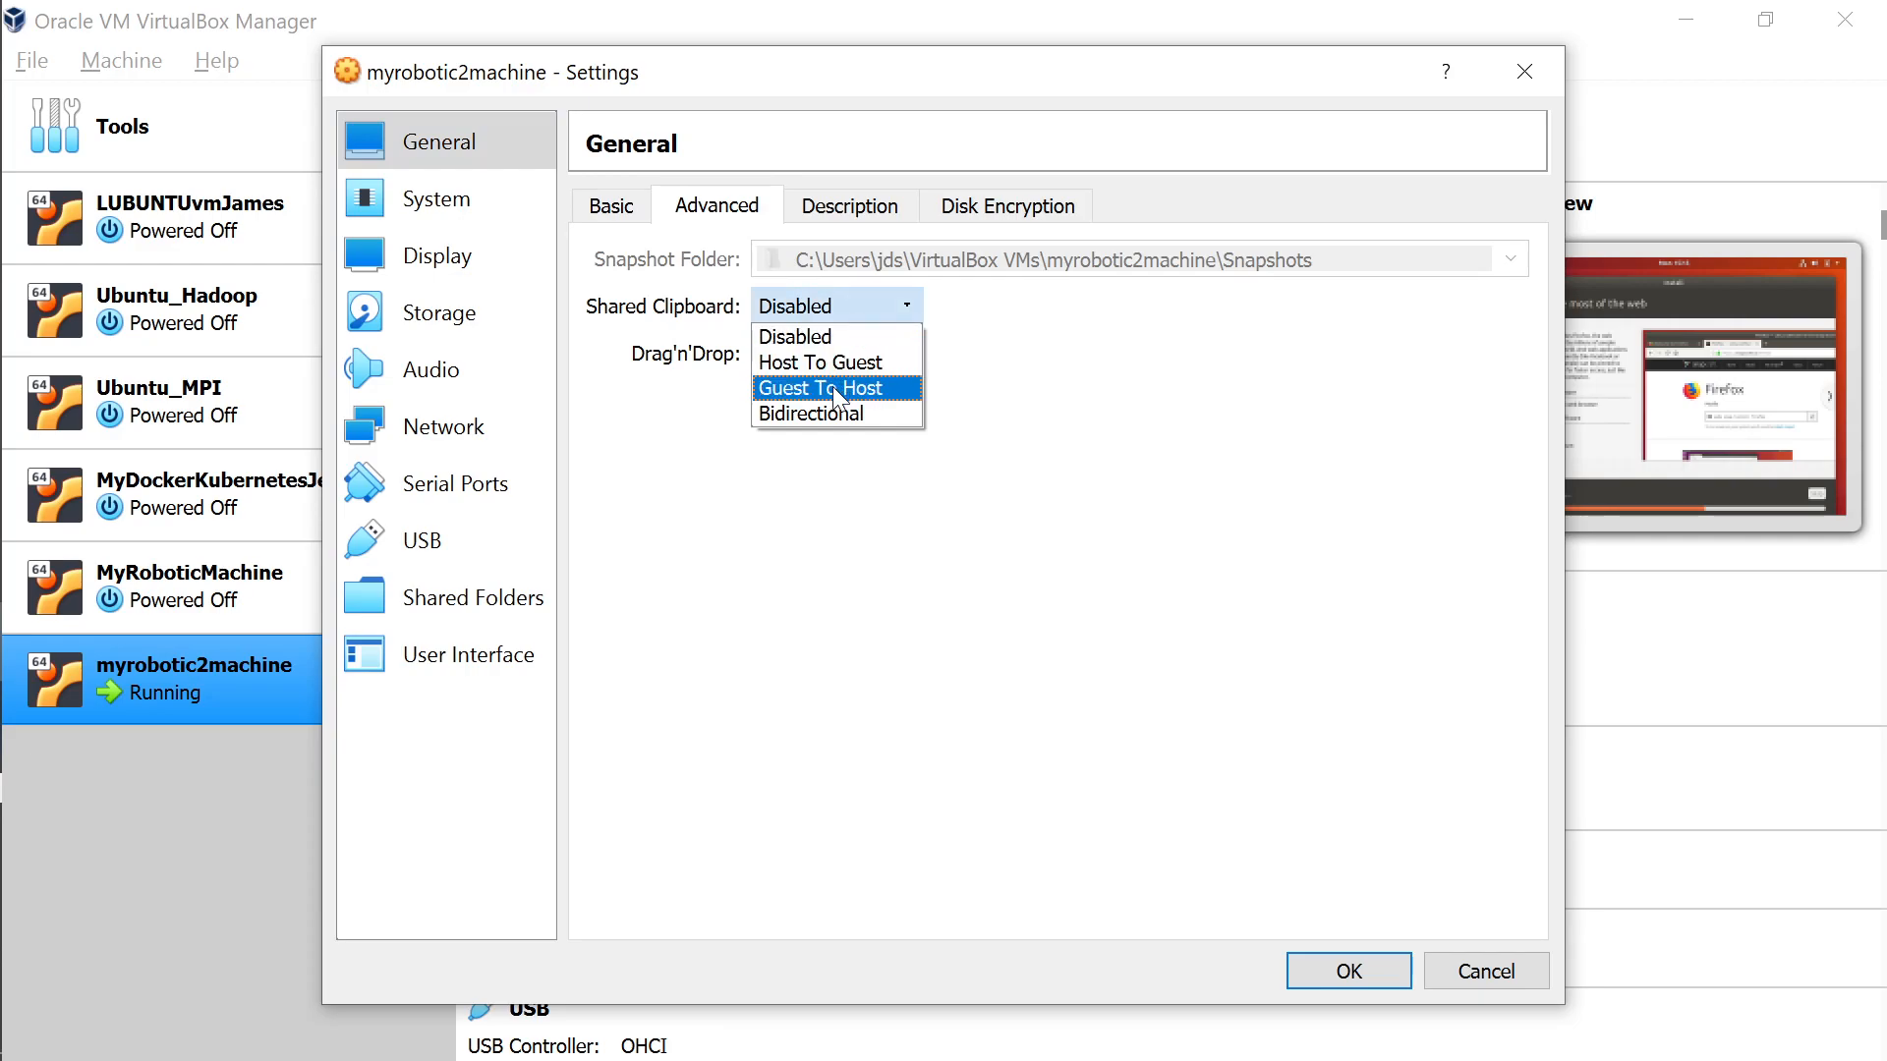
{"action": "left_click", "coordinate": [845, 414]}
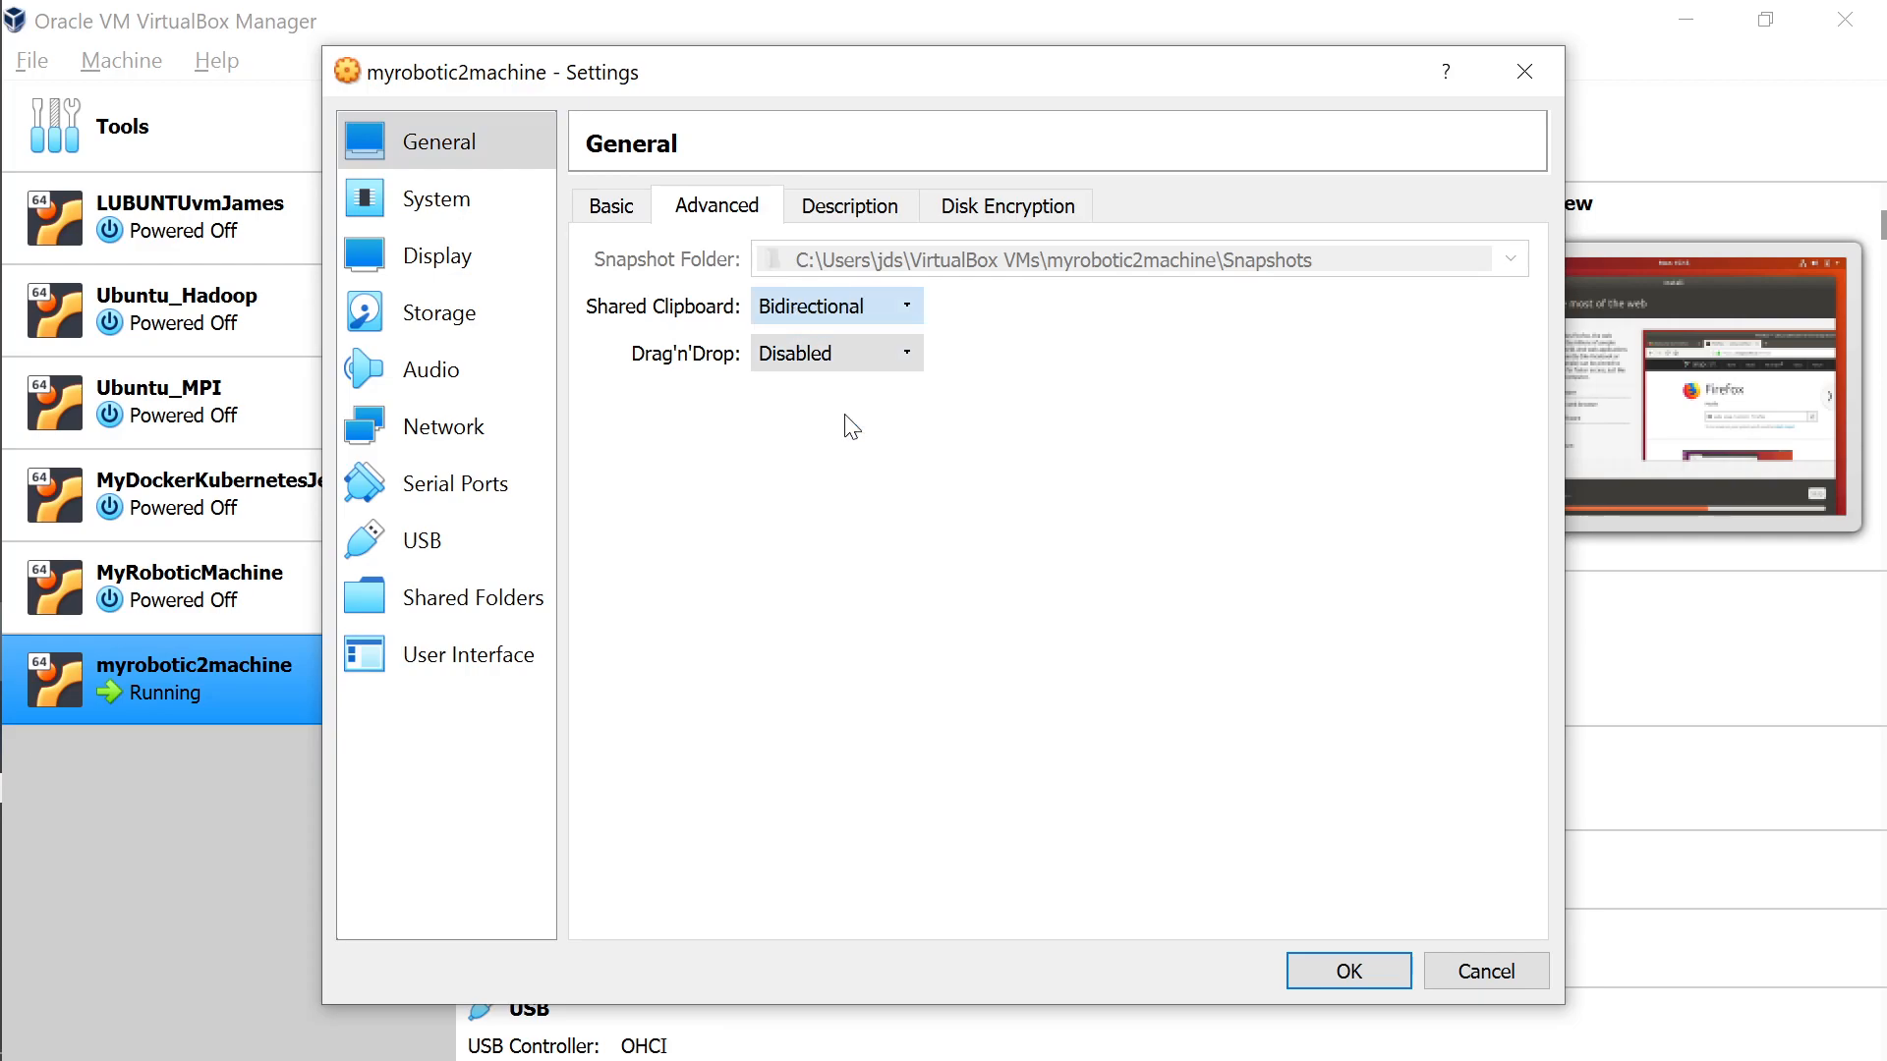
{"action": "left_click", "coordinate": [896, 355]}
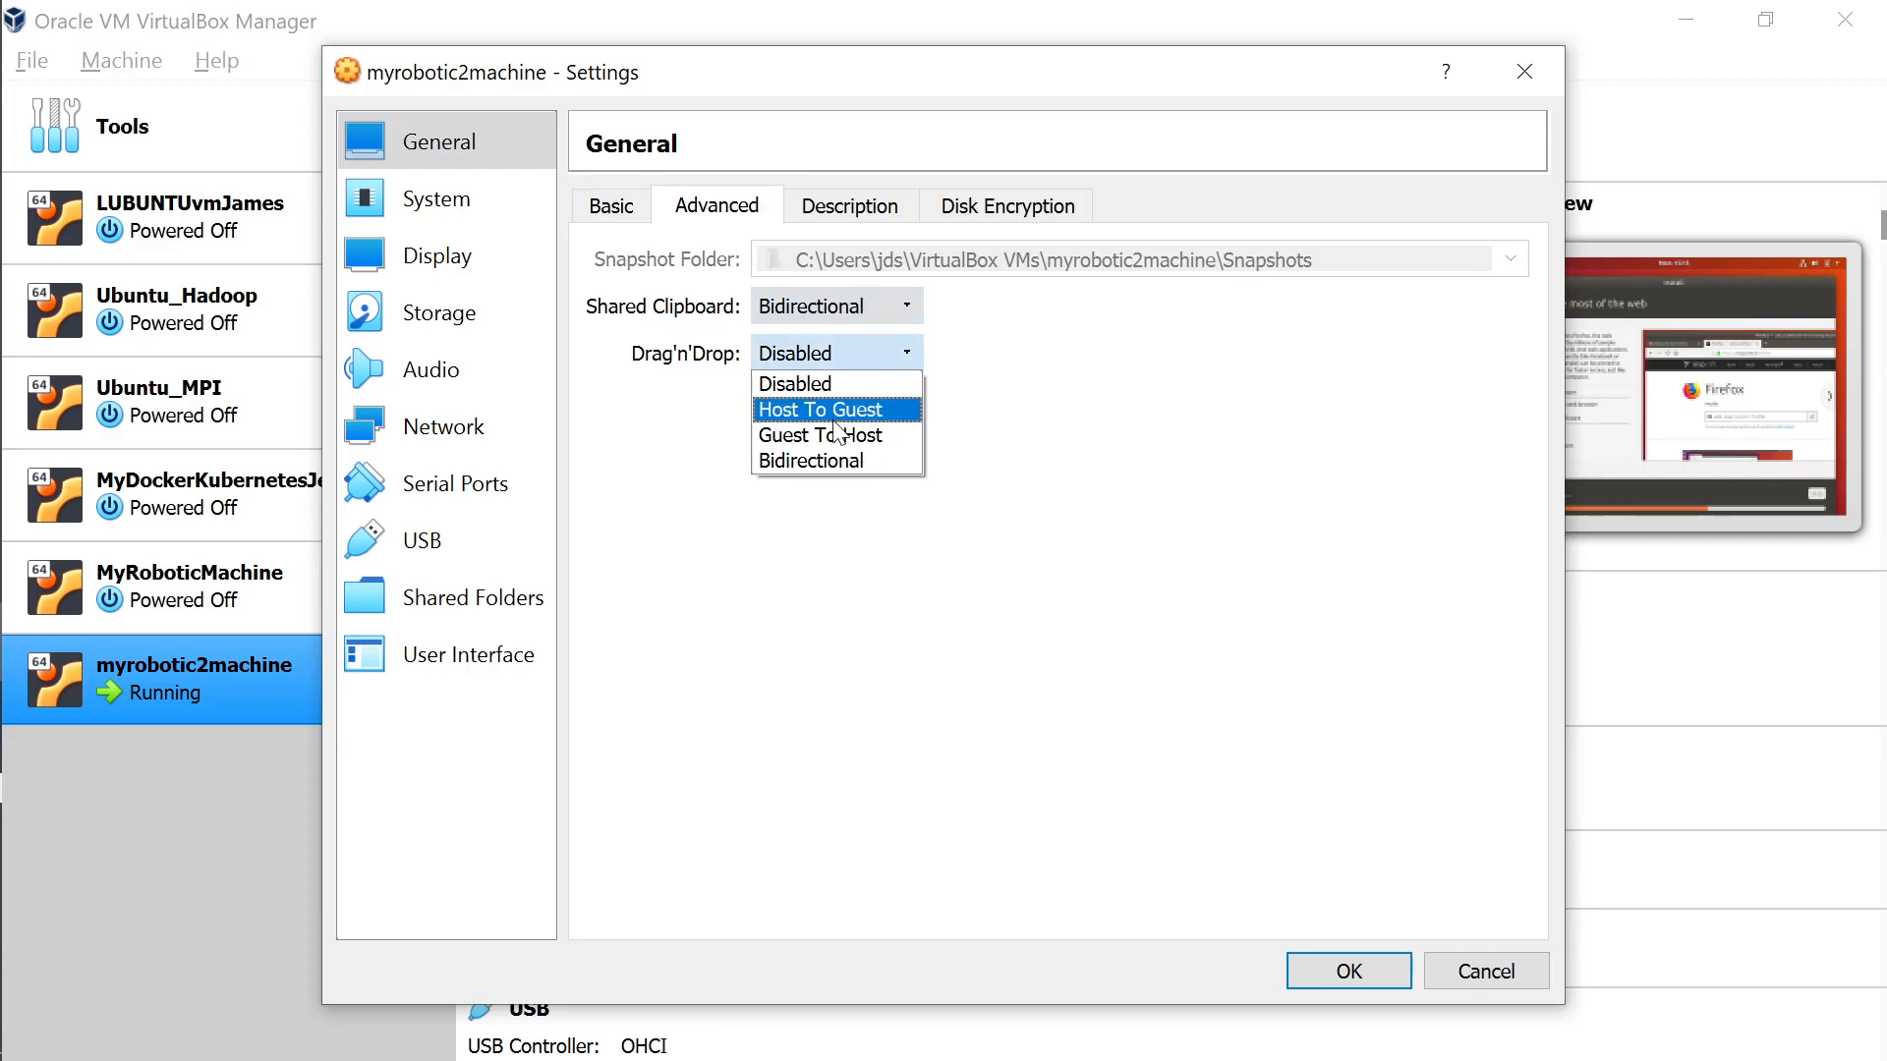
{"action": "left_click", "coordinate": [834, 460]}
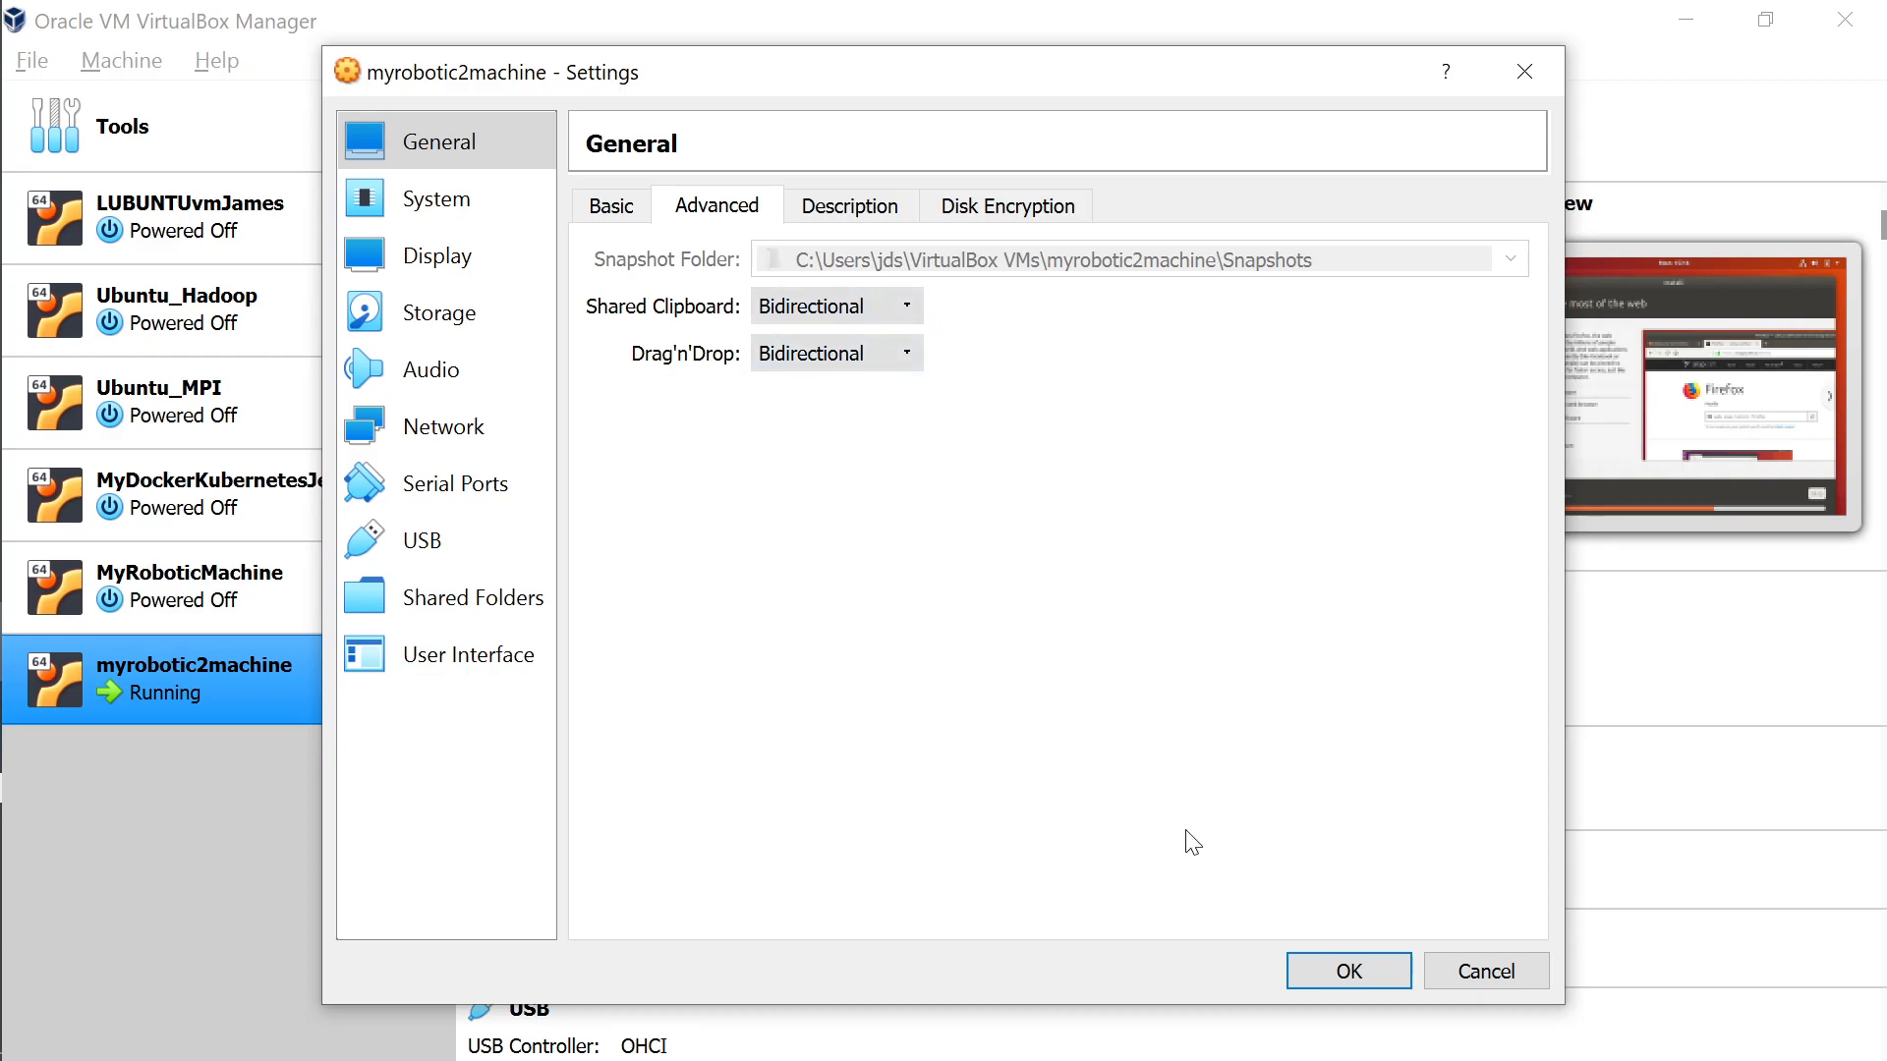
{"action": "left_click", "coordinate": [1348, 971]}
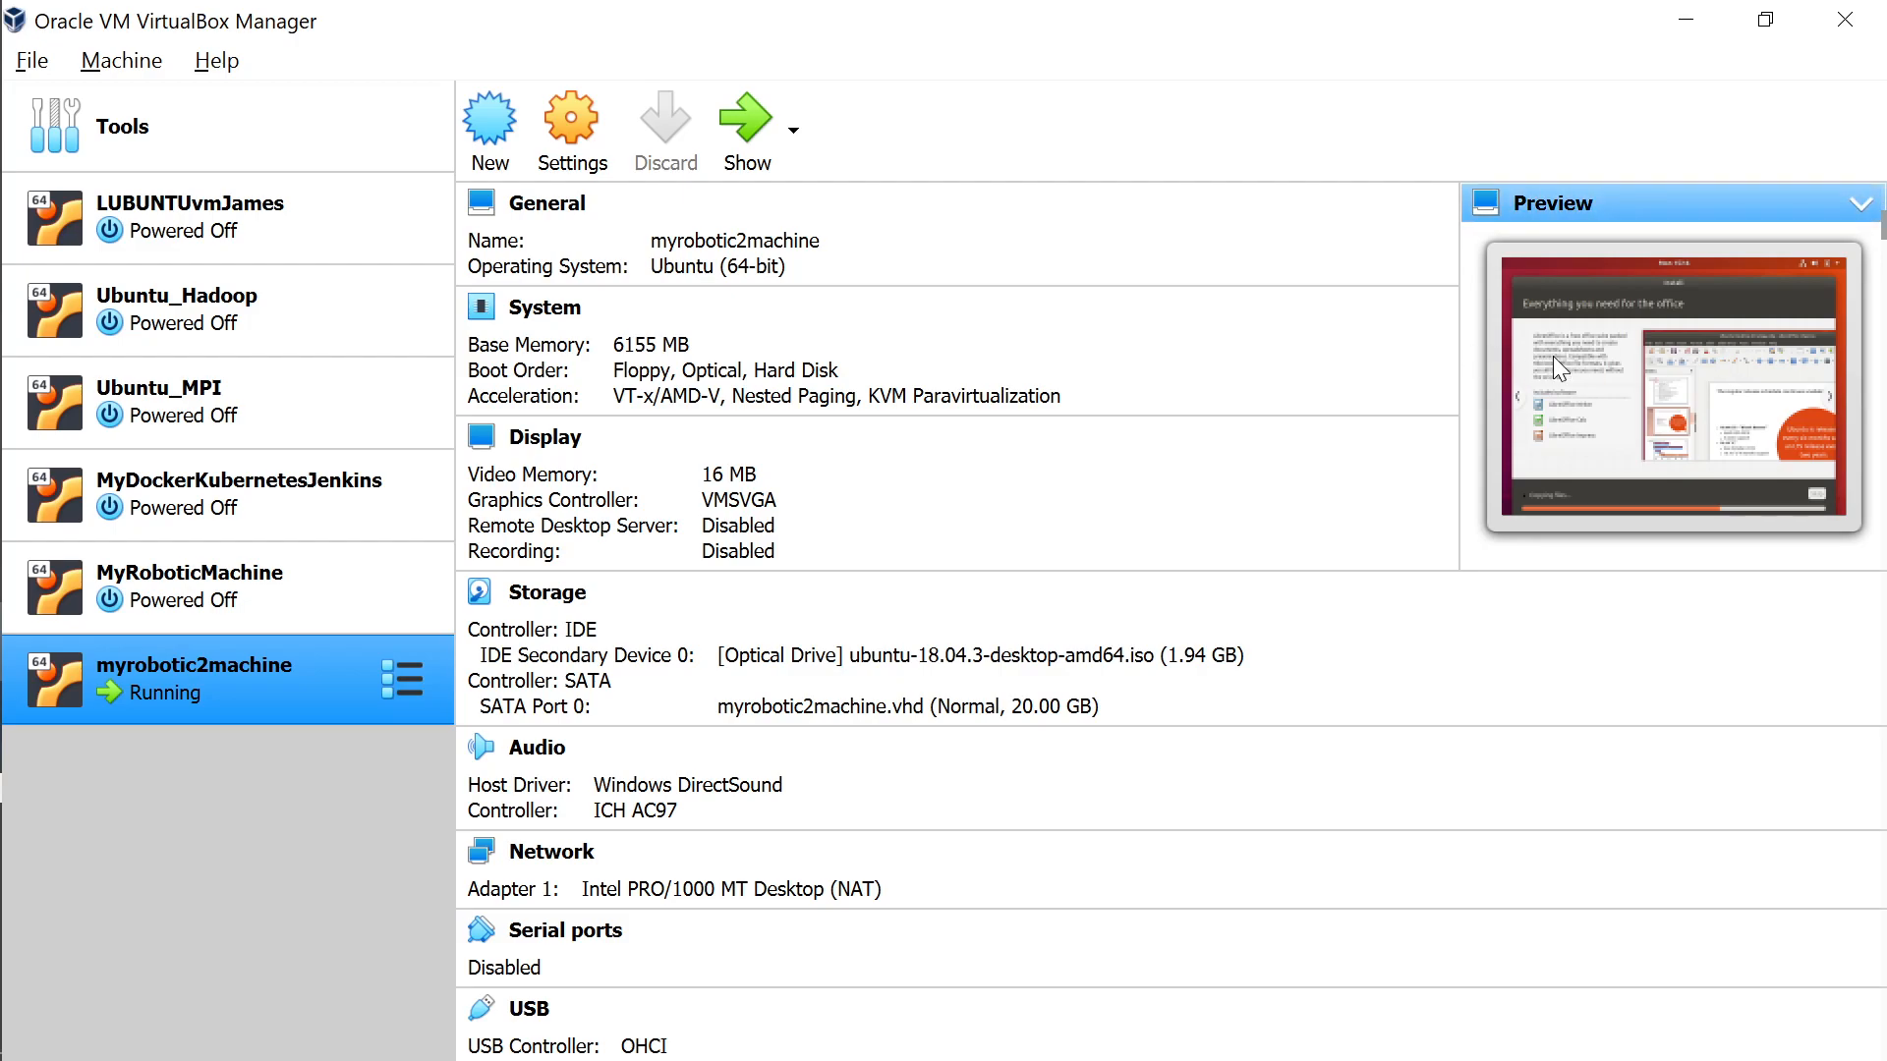
Check the running installer, then minimize the VM window and the OBS recorder.
{"action": "left_click", "coordinate": [749, 147]}
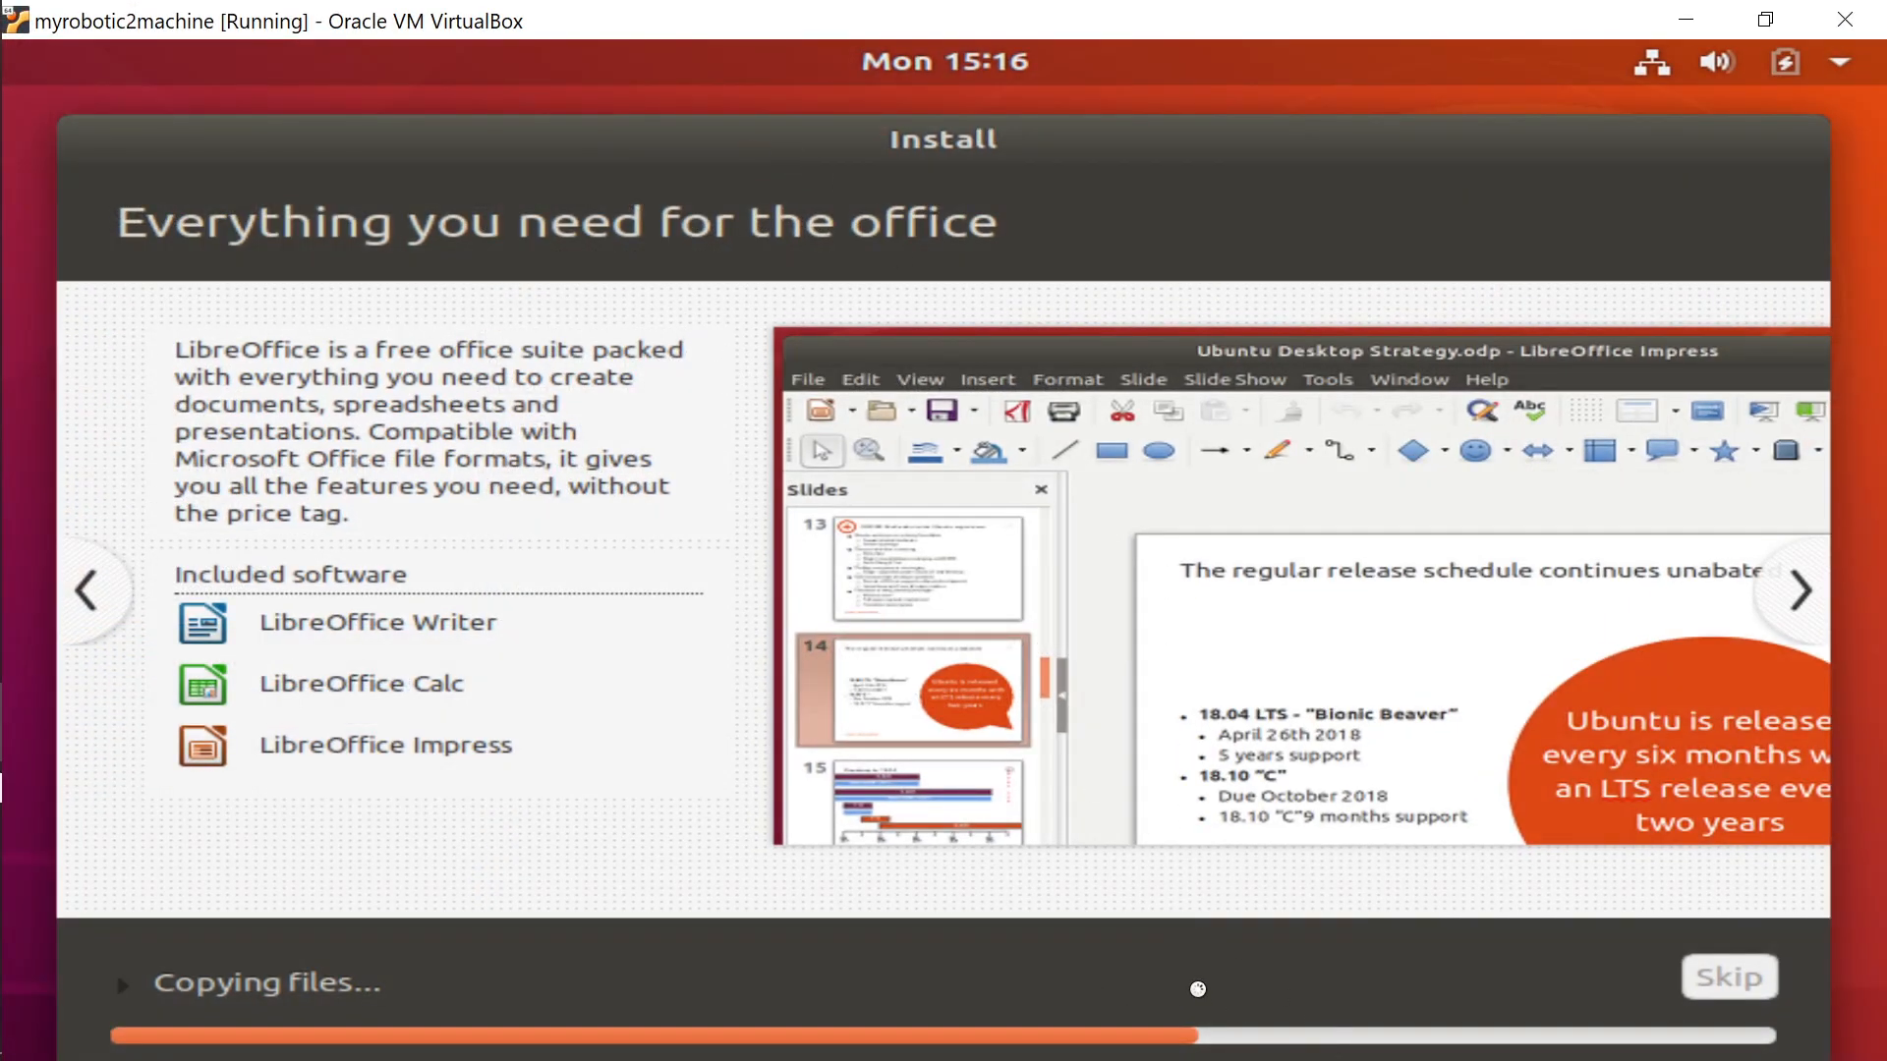
{"action": "key", "text": "alt+Tab"}
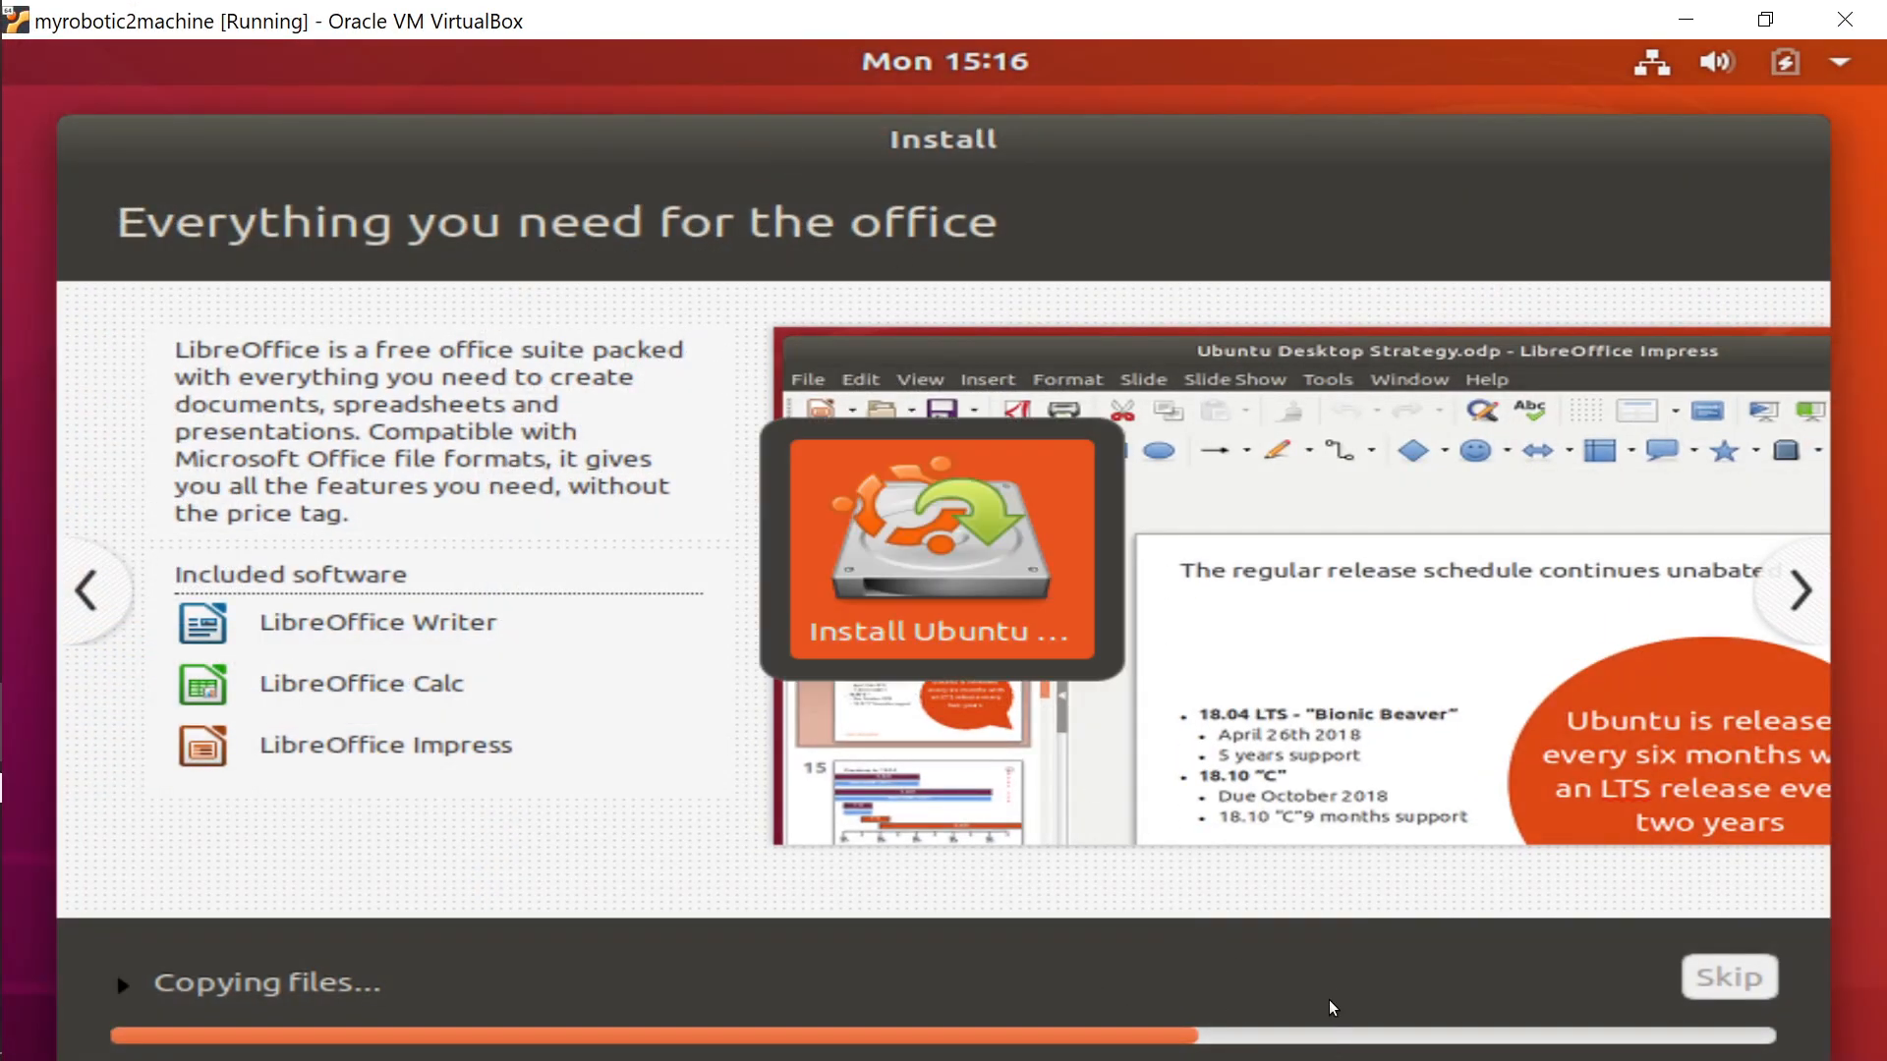
{"action": "left_click", "coordinate": [1683, 22]}
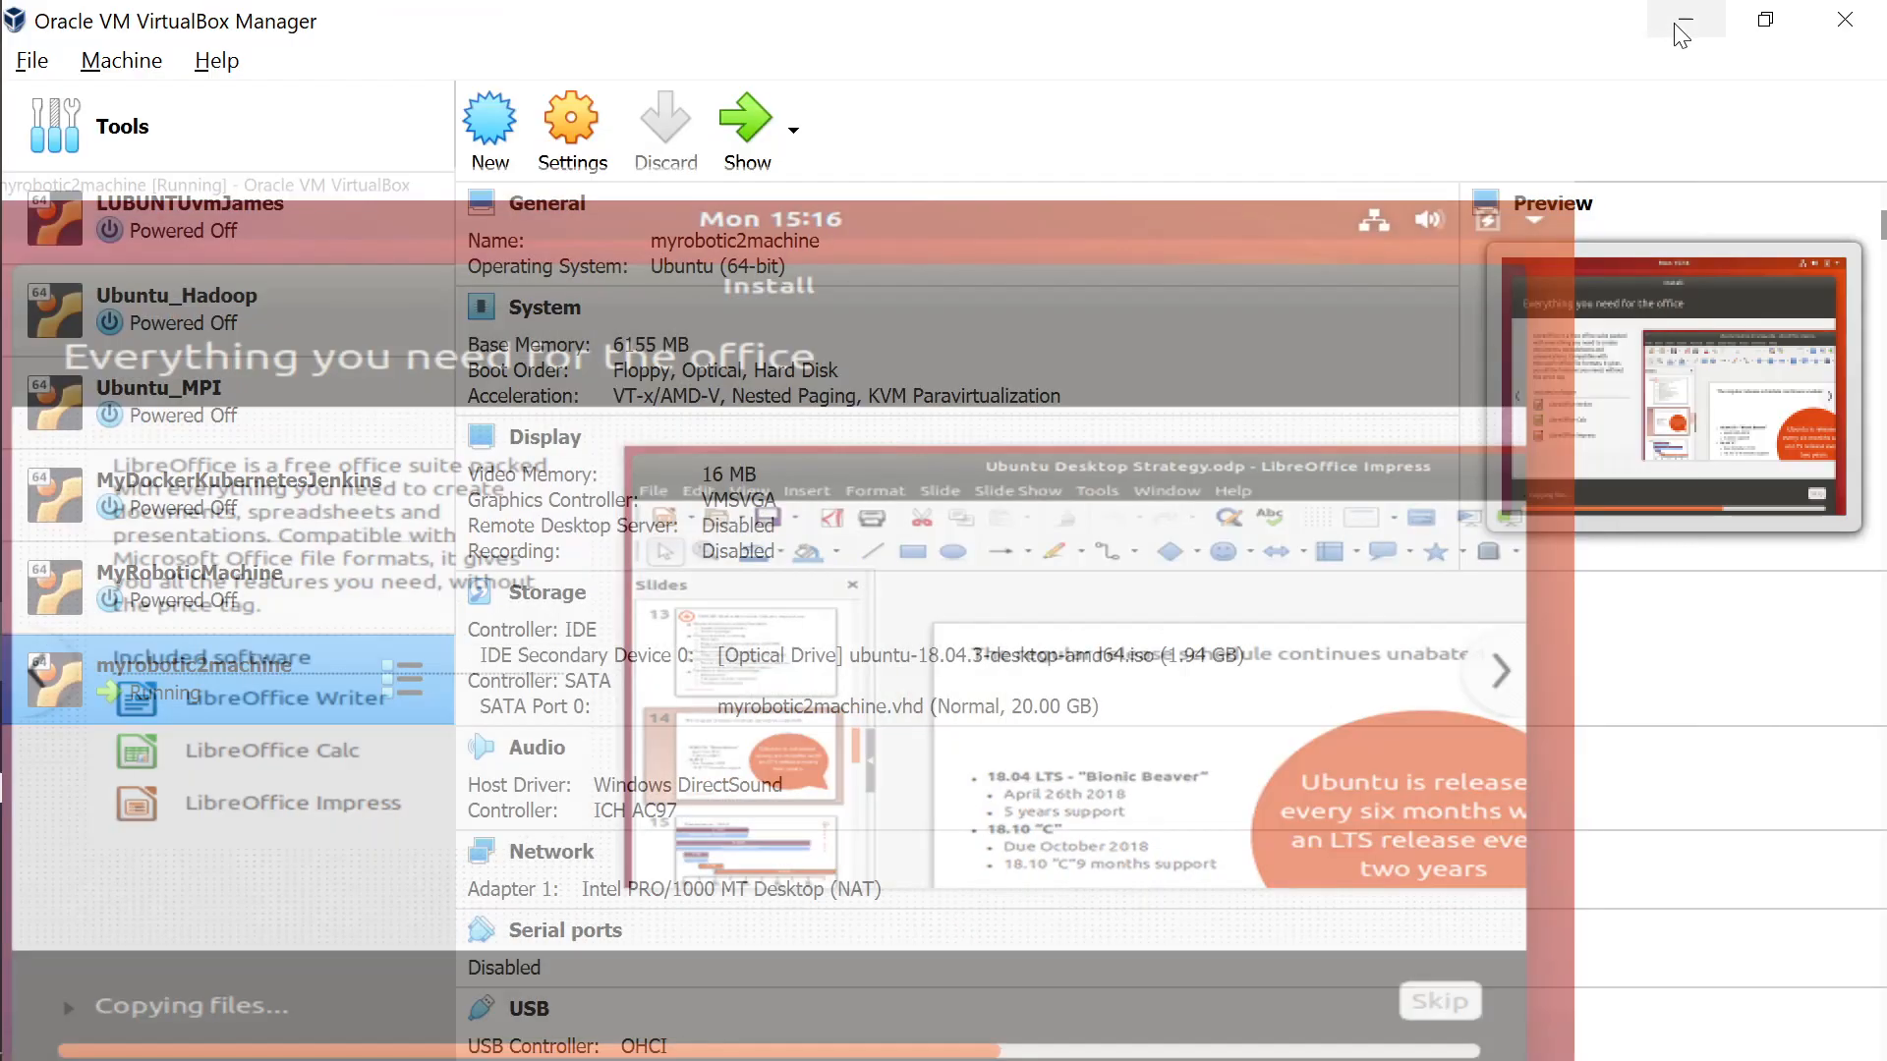
{"action": "key", "text": "alt+Tab"}
{"action": "key", "text": "alt+Tab"}
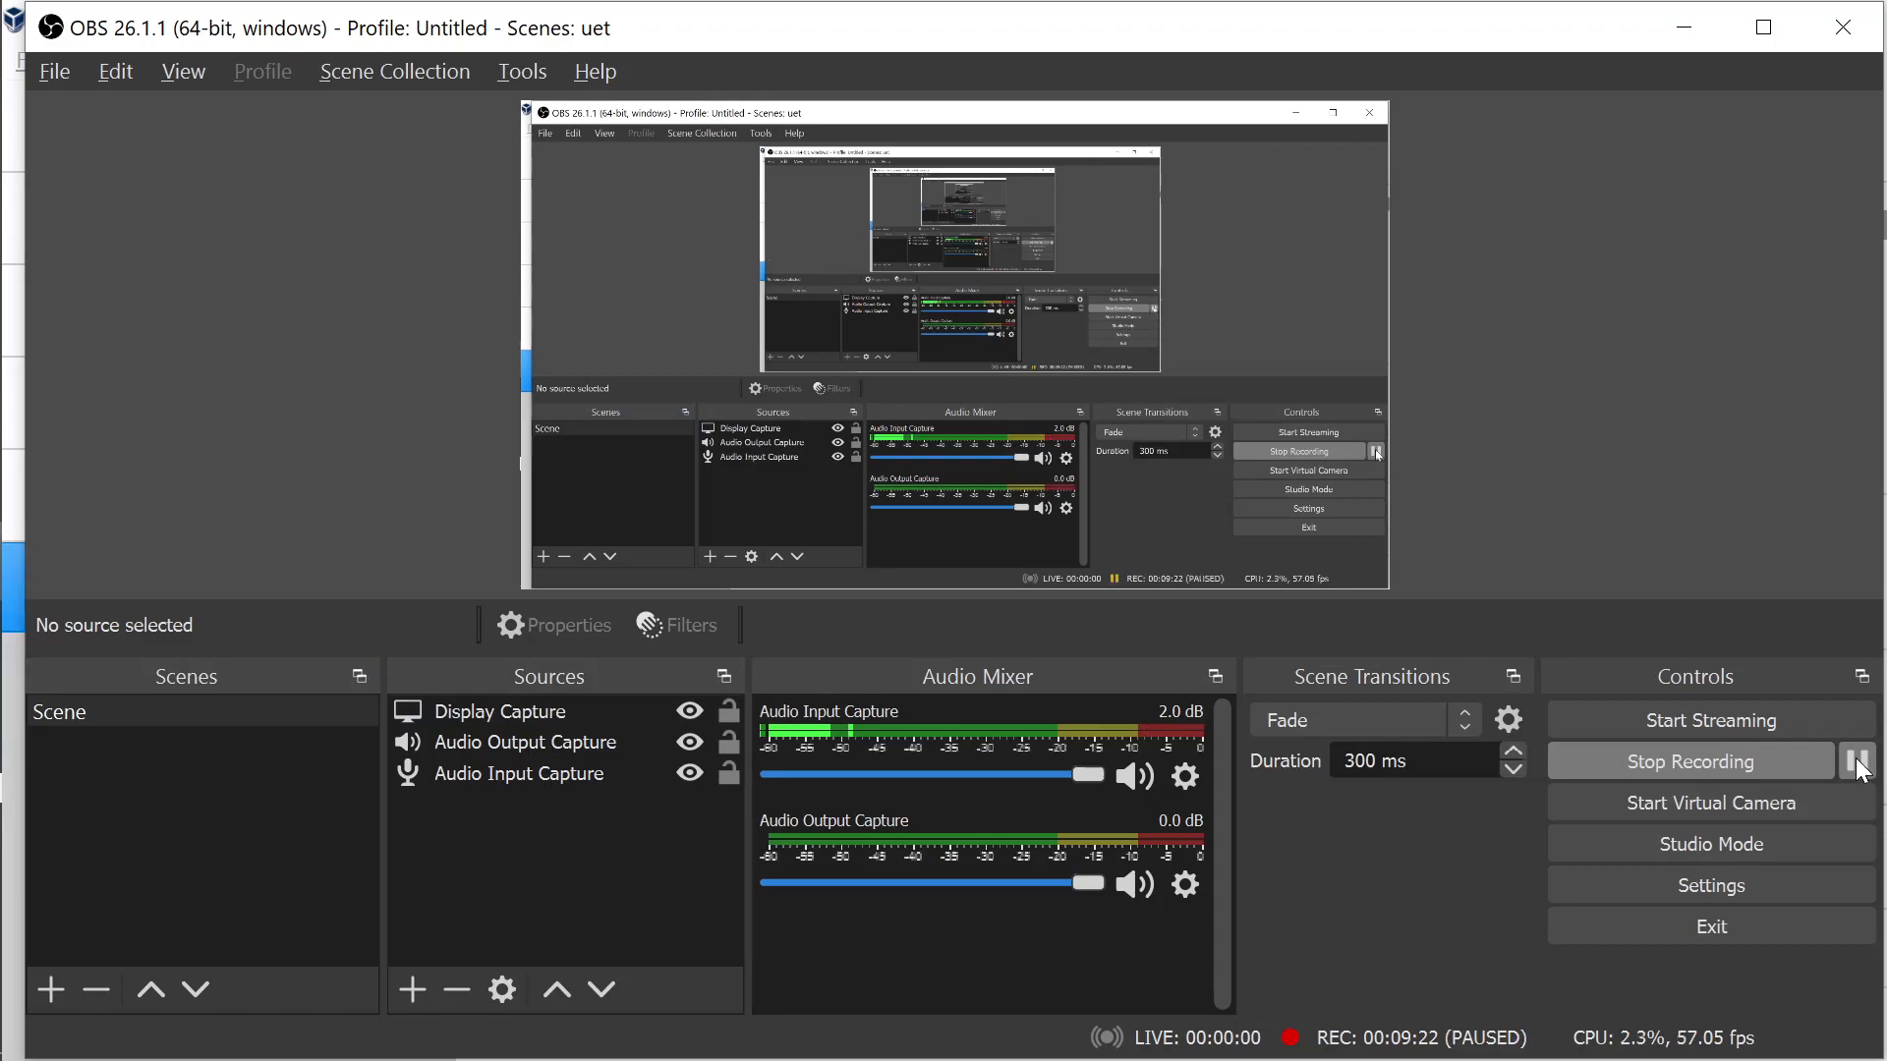
{"action": "left_click", "coordinate": [1691, 36]}
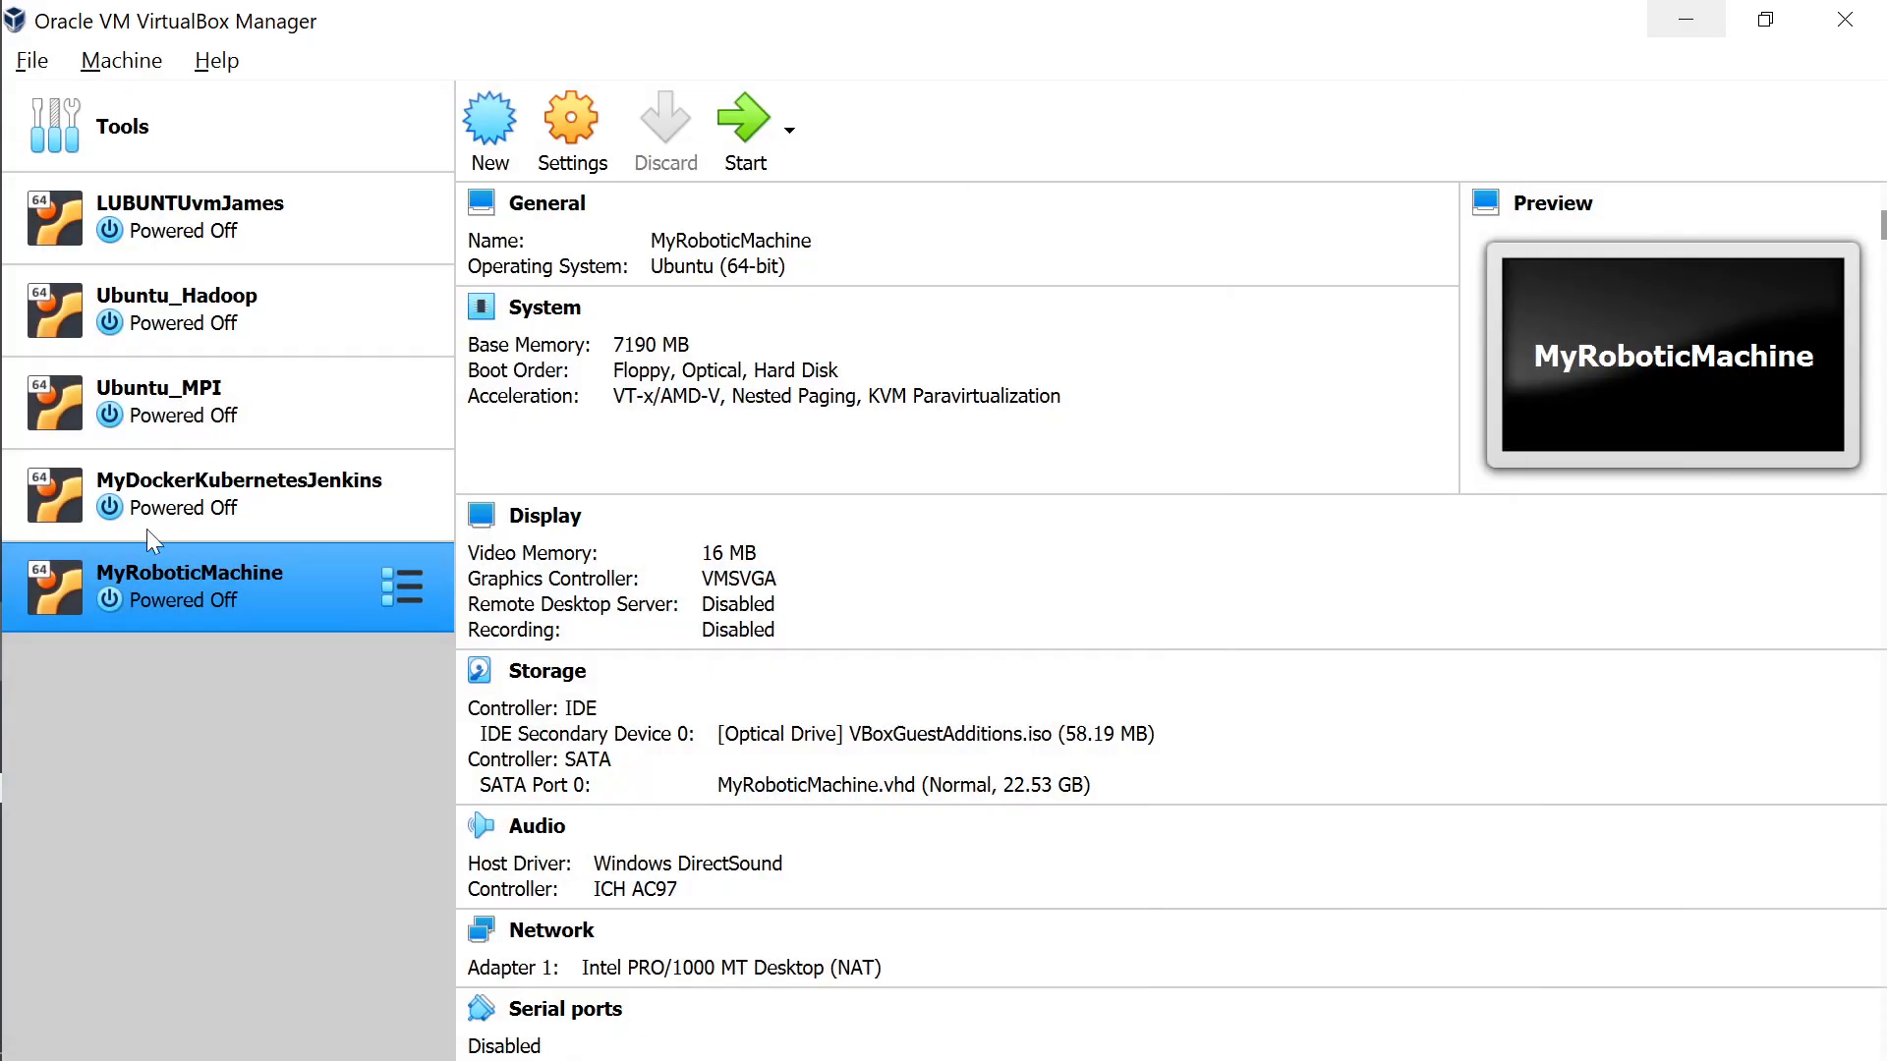
Start MyRoboticMachine and accept switching its window to scaled mode.
{"action": "left_click", "coordinate": [743, 165]}
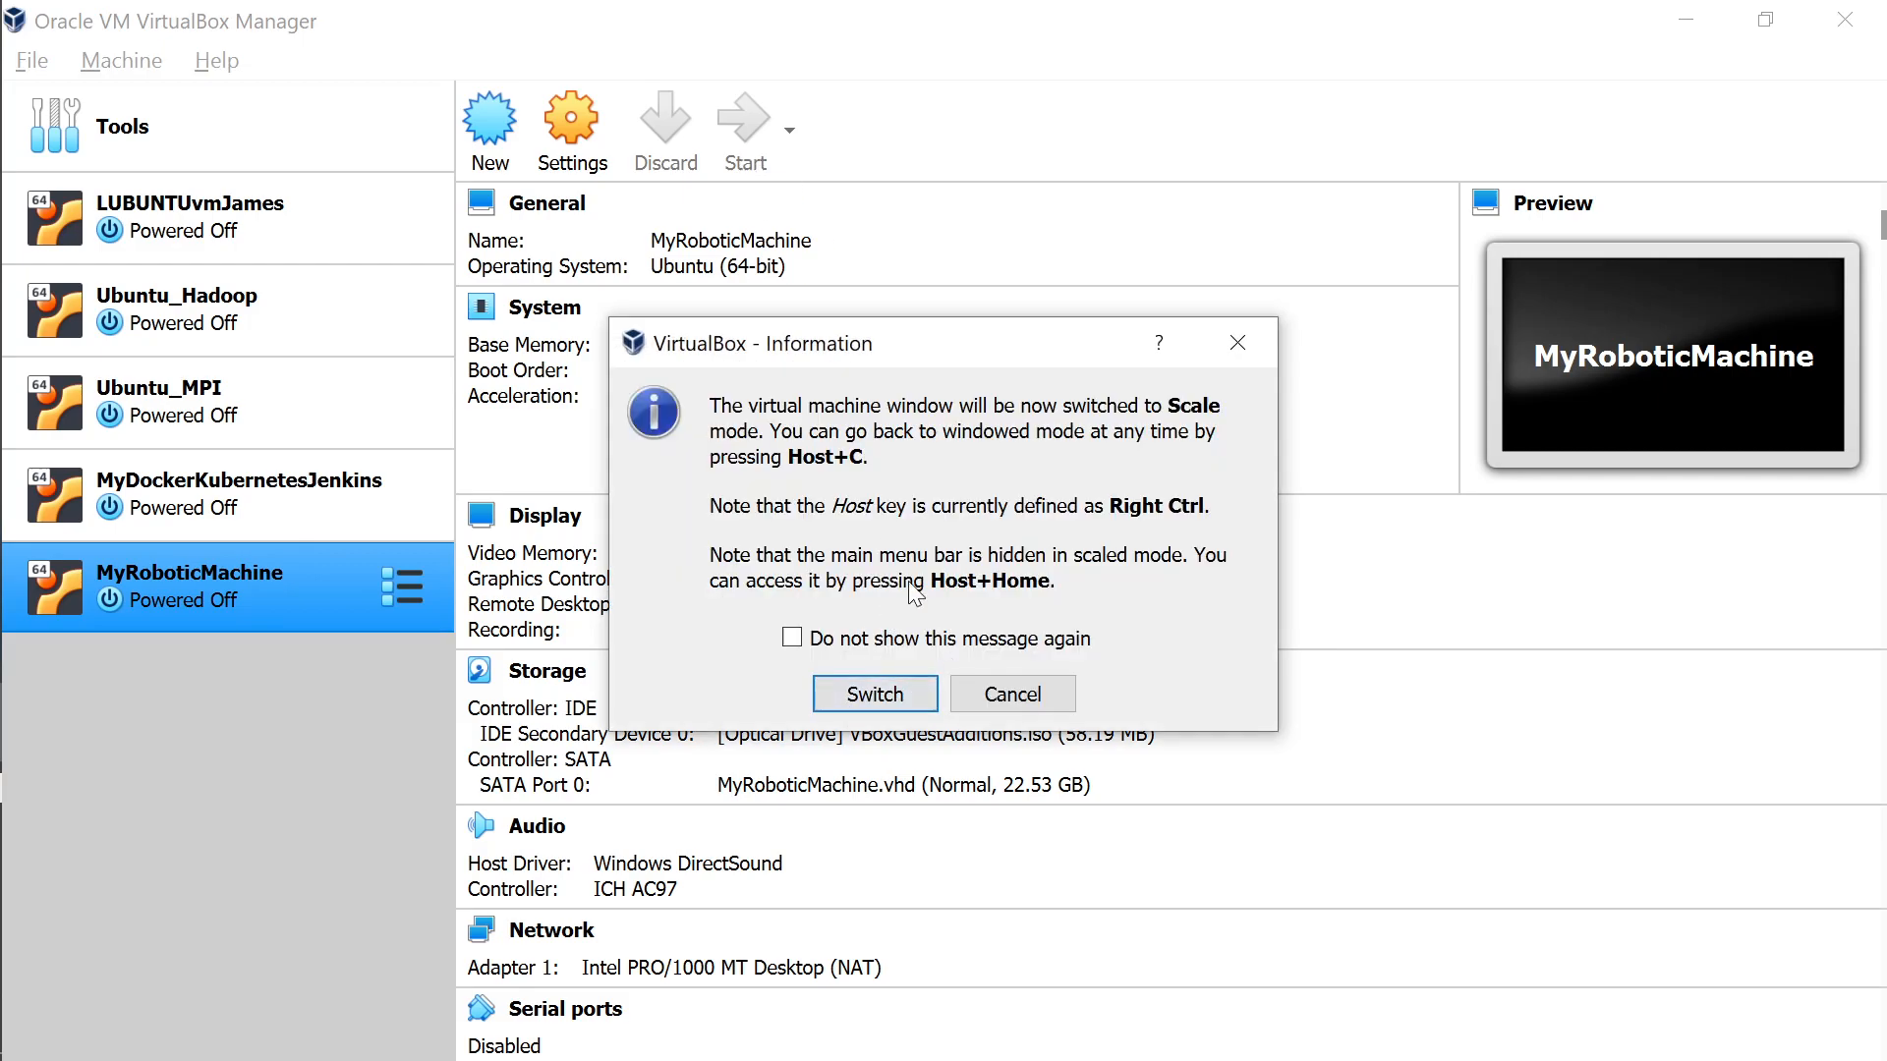
{"action": "left_click", "coordinate": [882, 698]}
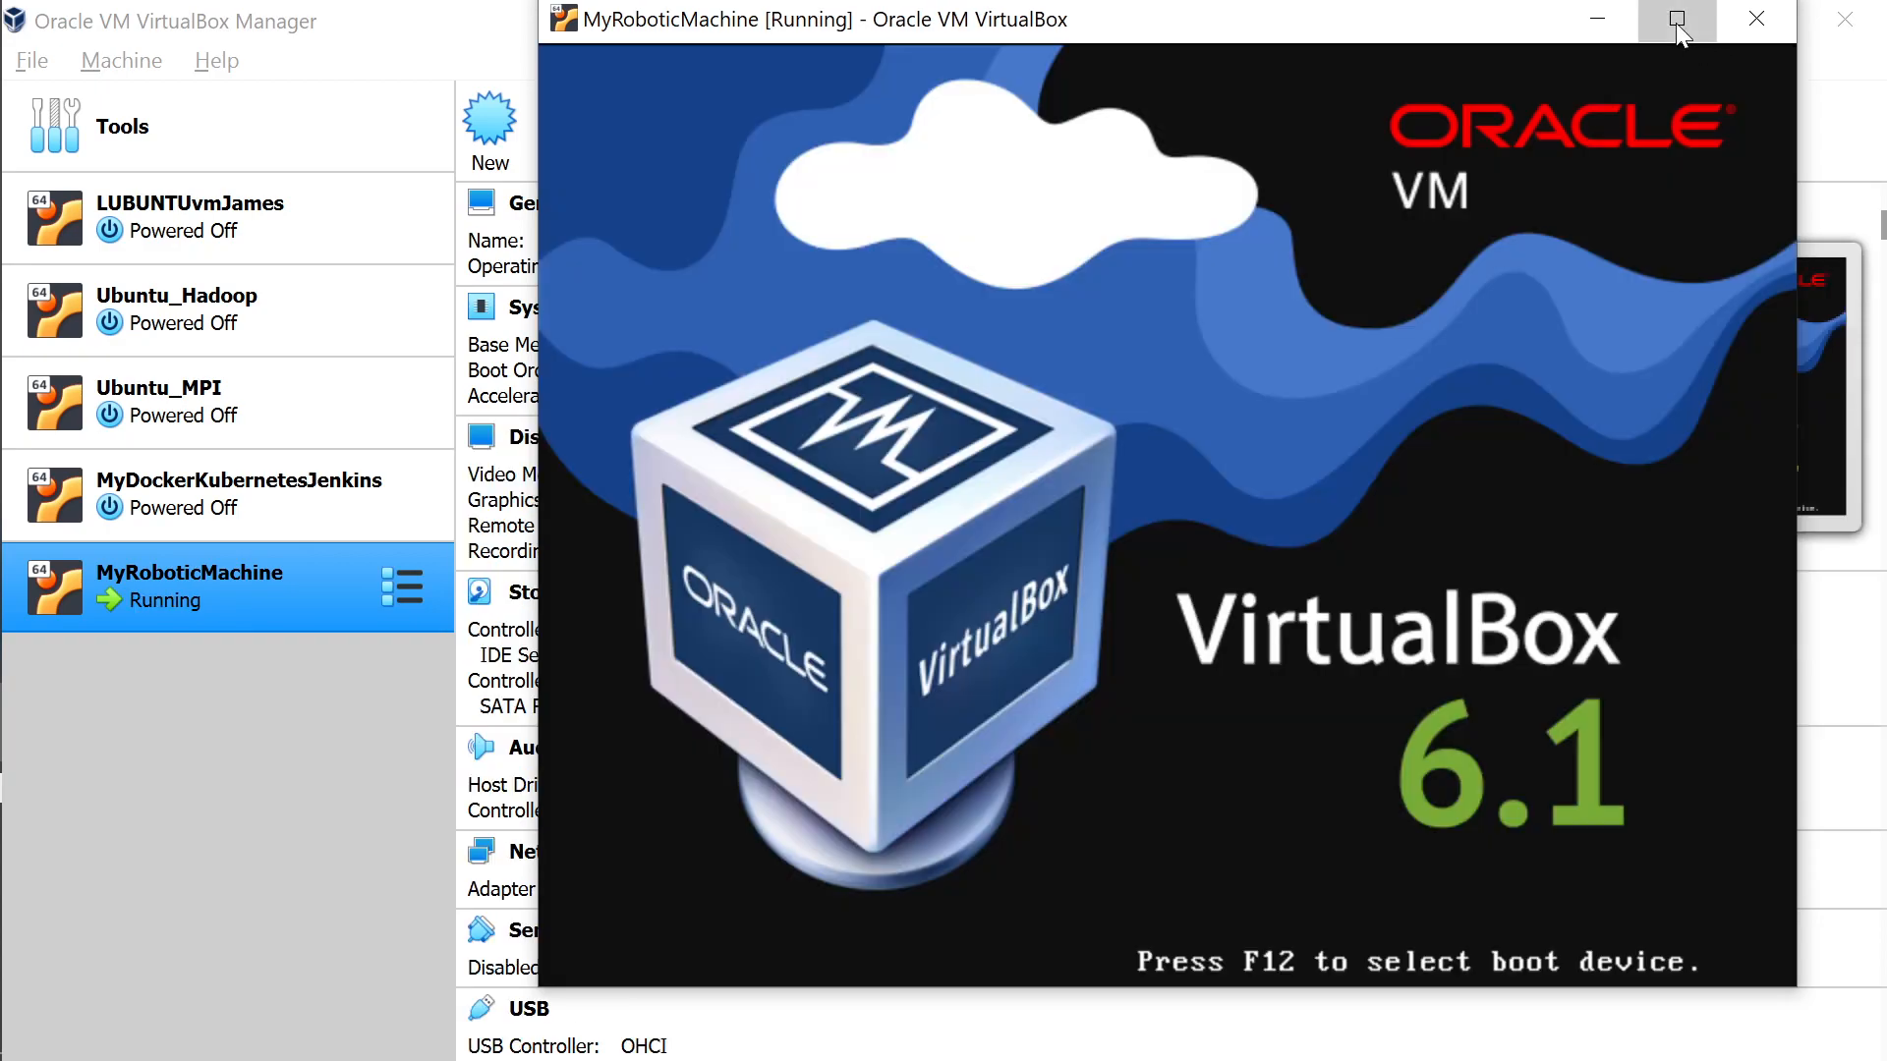
Maximize the MyRoboticMachine window while Ubuntu boots.
{"action": "left_click", "coordinate": [1676, 21]}
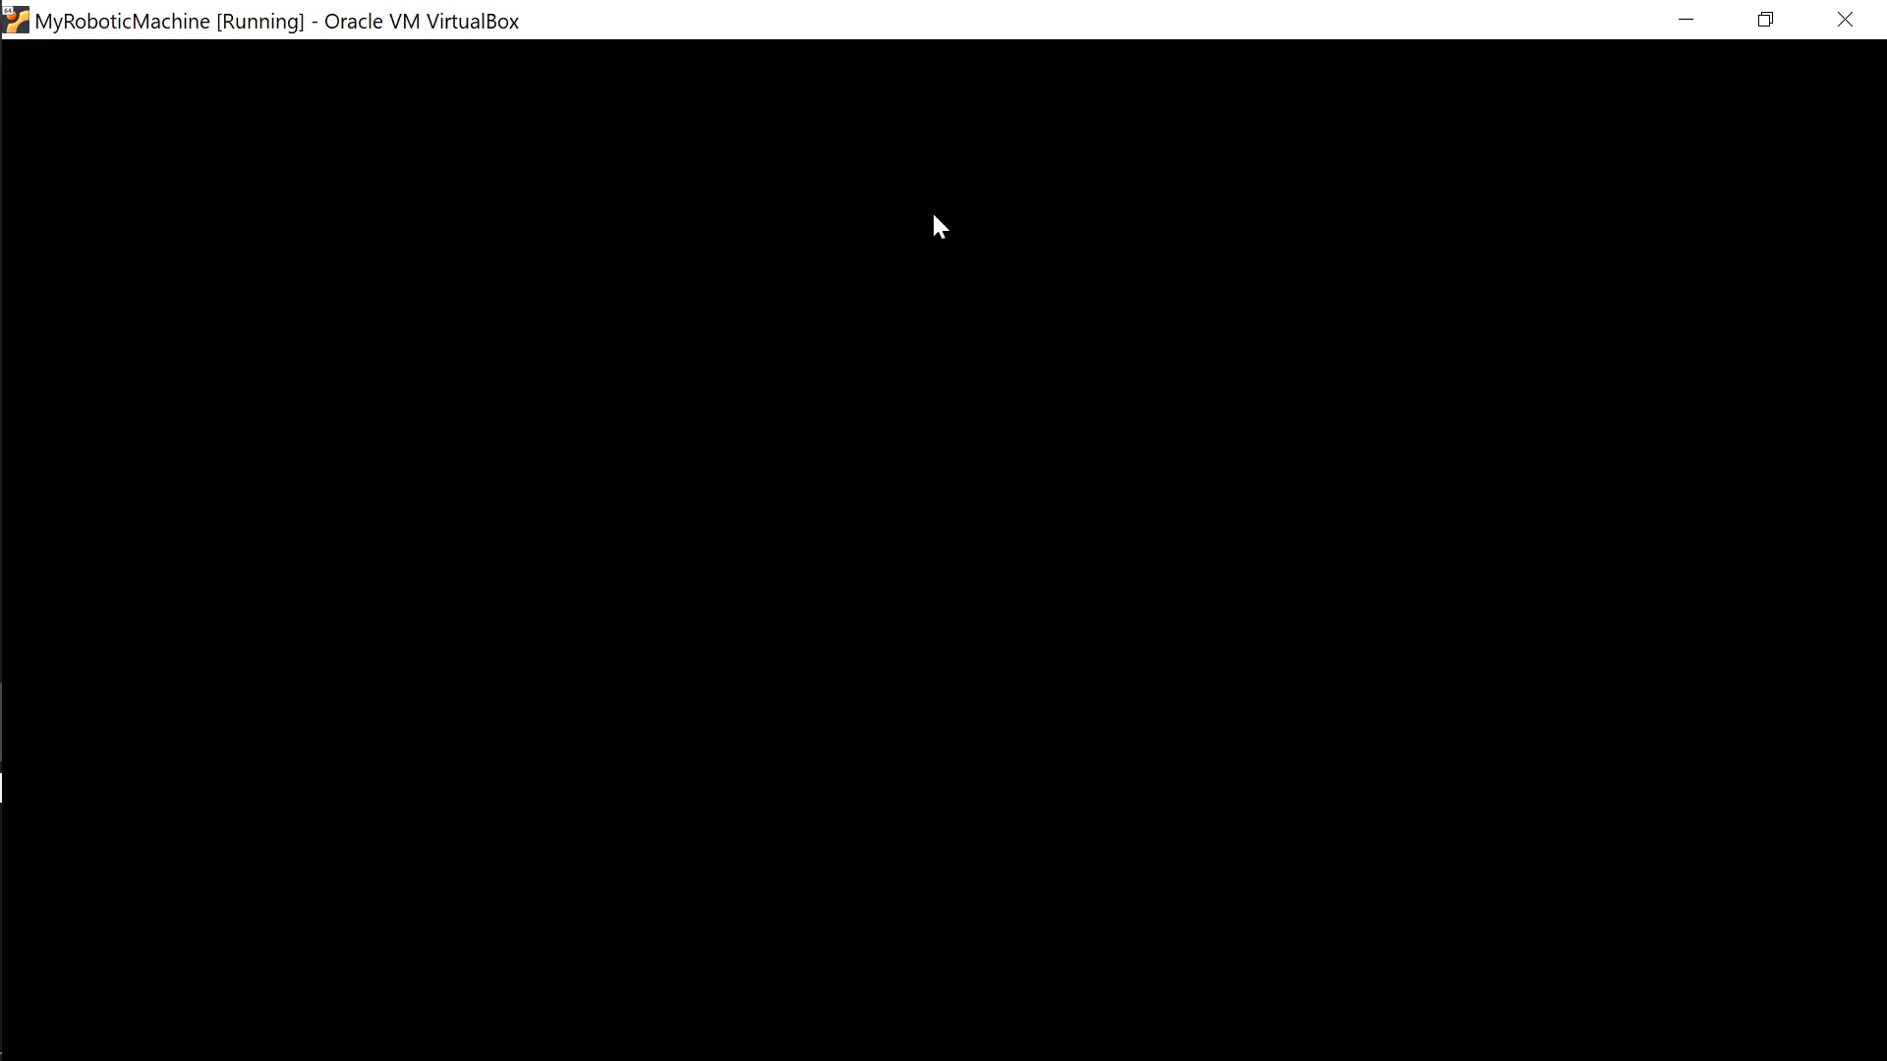